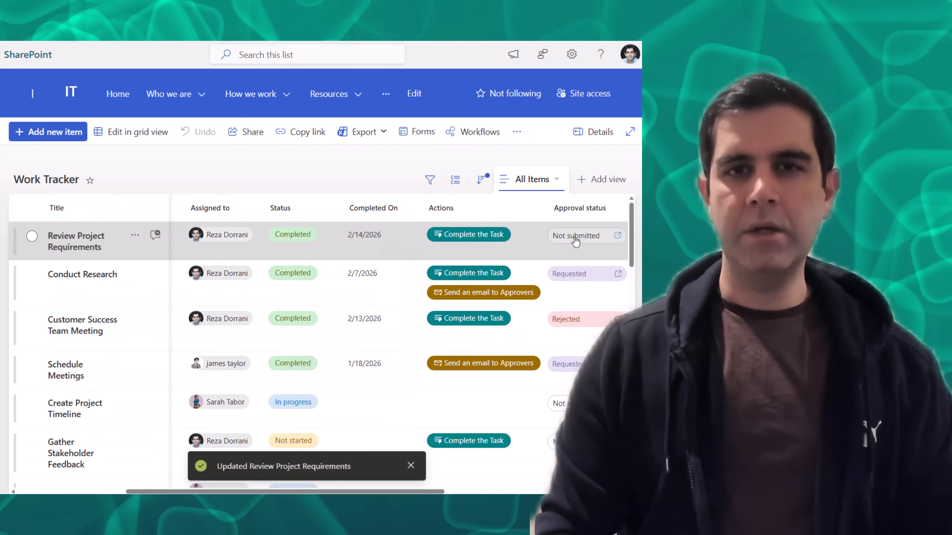
- Submit an approval request for the Review Project Requirements item in the Work Tracker list
click(593, 234)
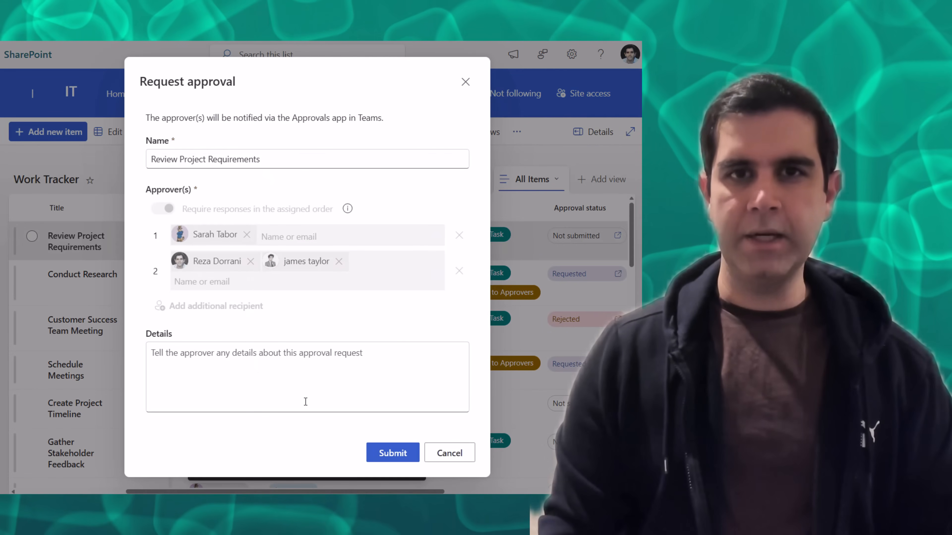
click(382, 453)
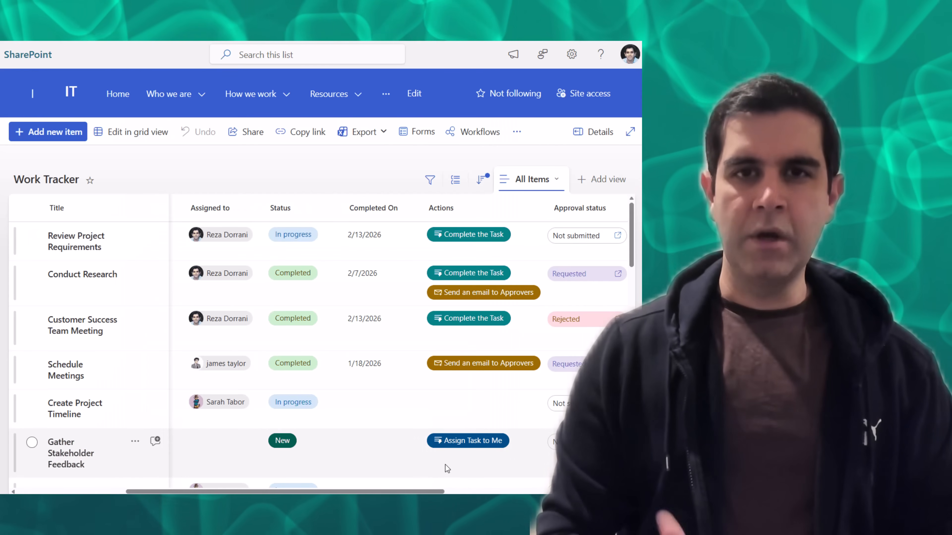
- Assign the Gather Stakeholder Feedback task to yourself and complete the Review Project Requirements task
click(465, 446)
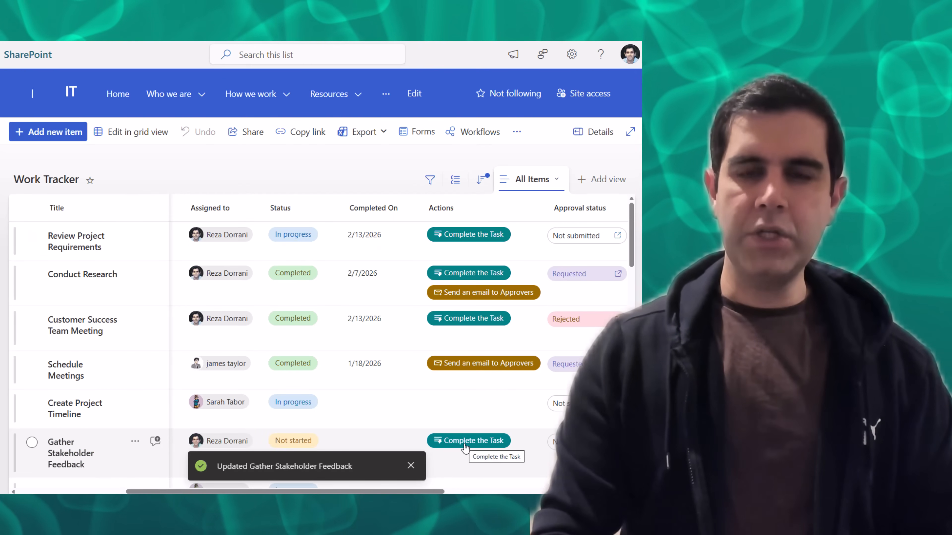
click(461, 236)
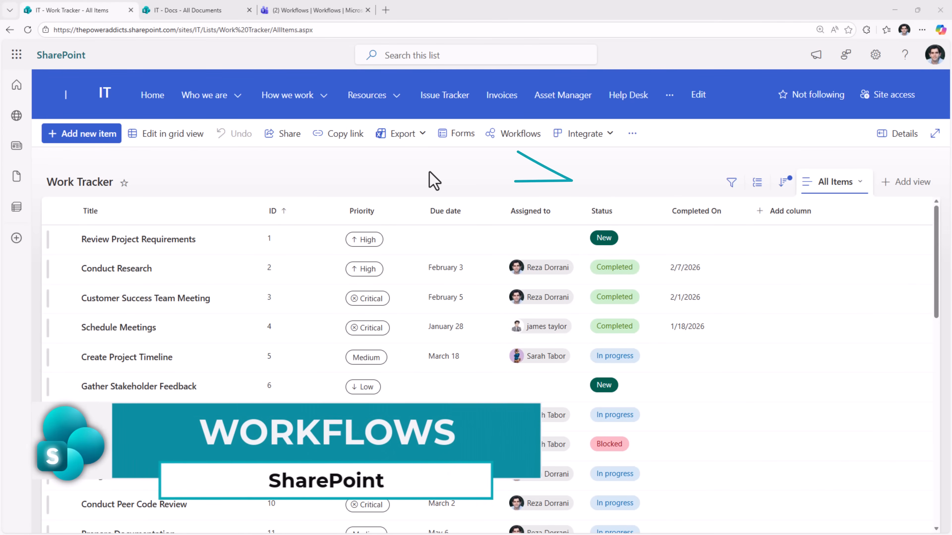
- Start a workflow for the Work Tracker list from the template "Notify a channel when SharePoint file or items changed"
click(520, 134)
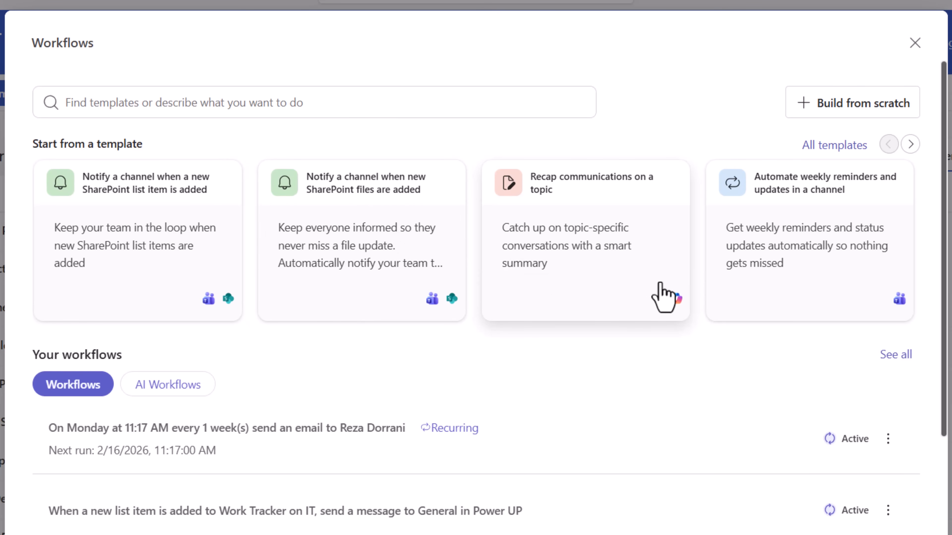
drag(804, 247, 442, 239)
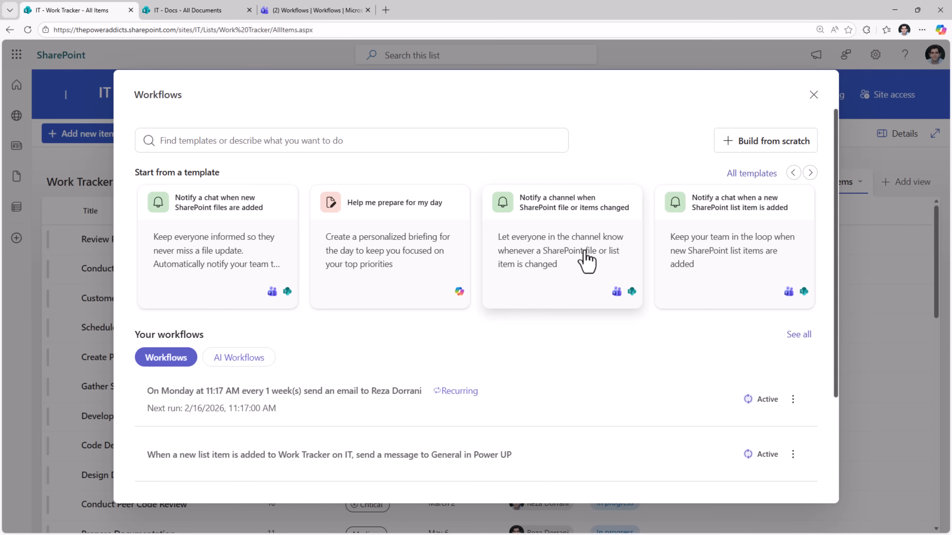
click(586, 259)
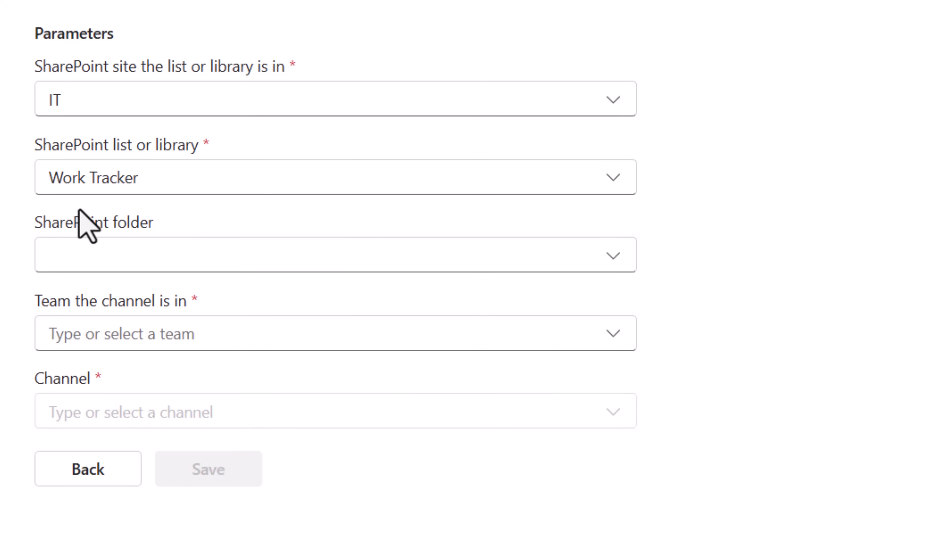
- Send the workflow's notifications to the General channel of Super Team, and save the workflow
click(157, 332)
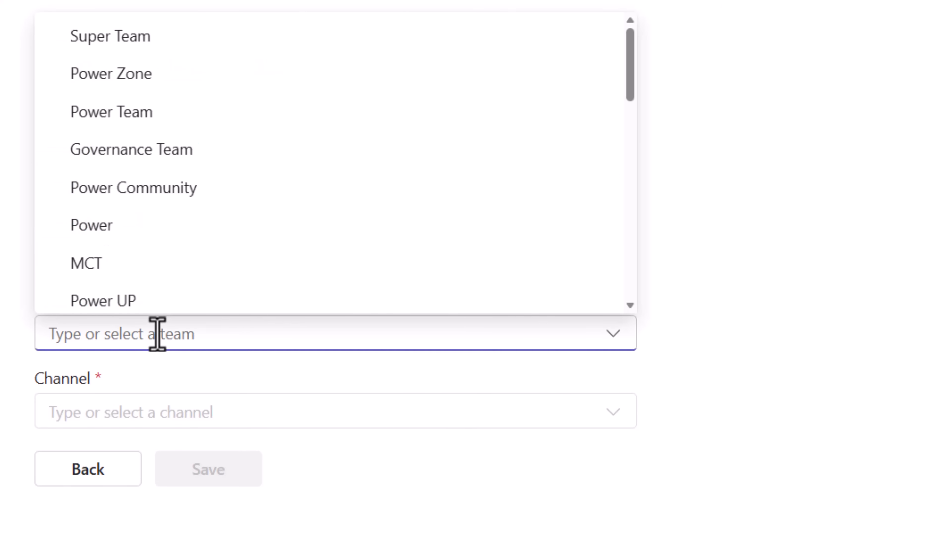
click(137, 50)
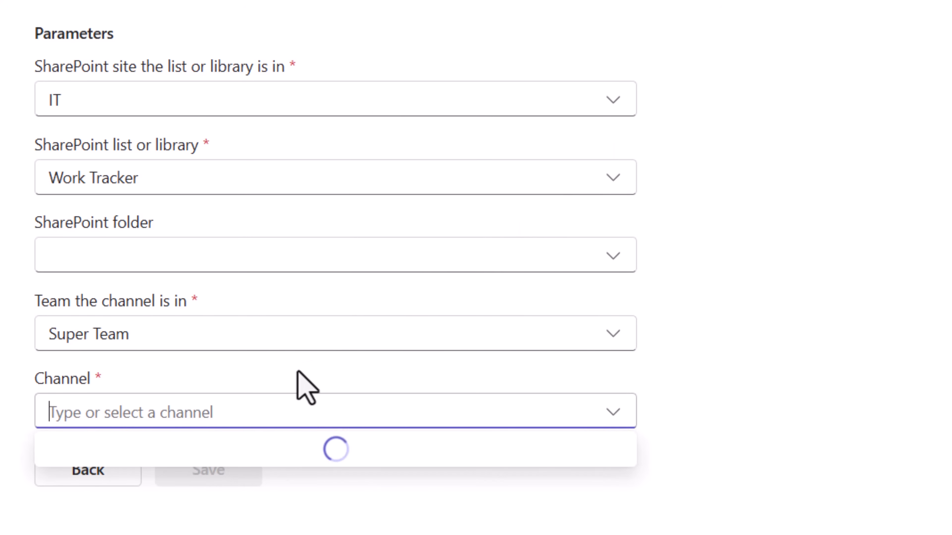
click(184, 454)
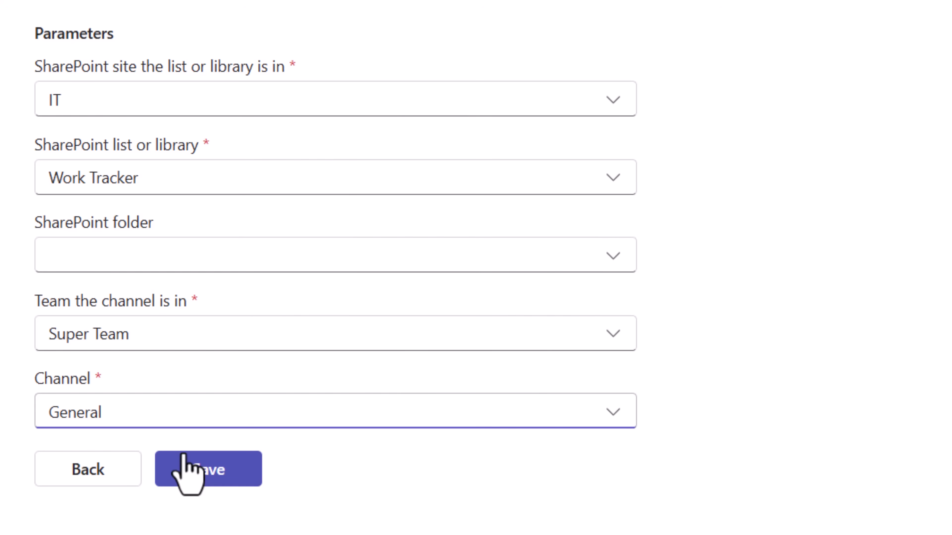
click(183, 456)
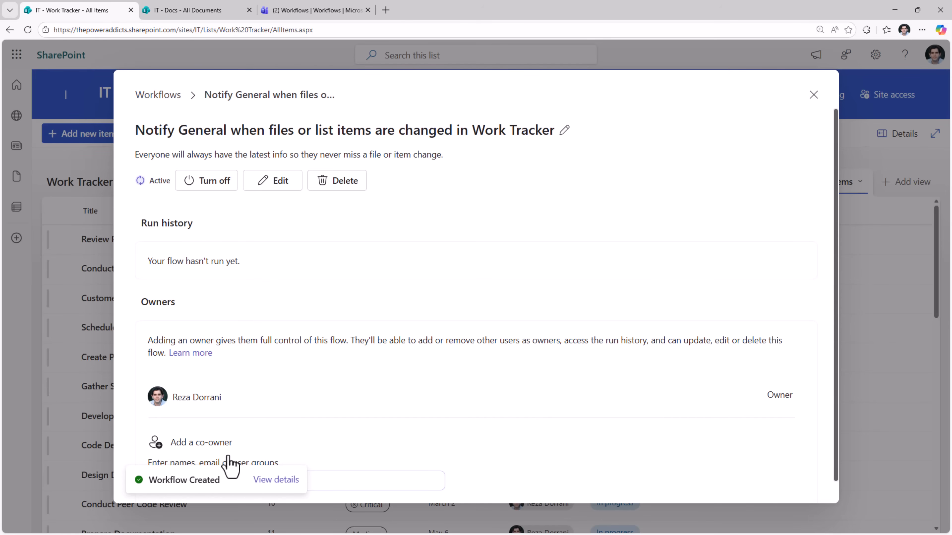
key(Escape)
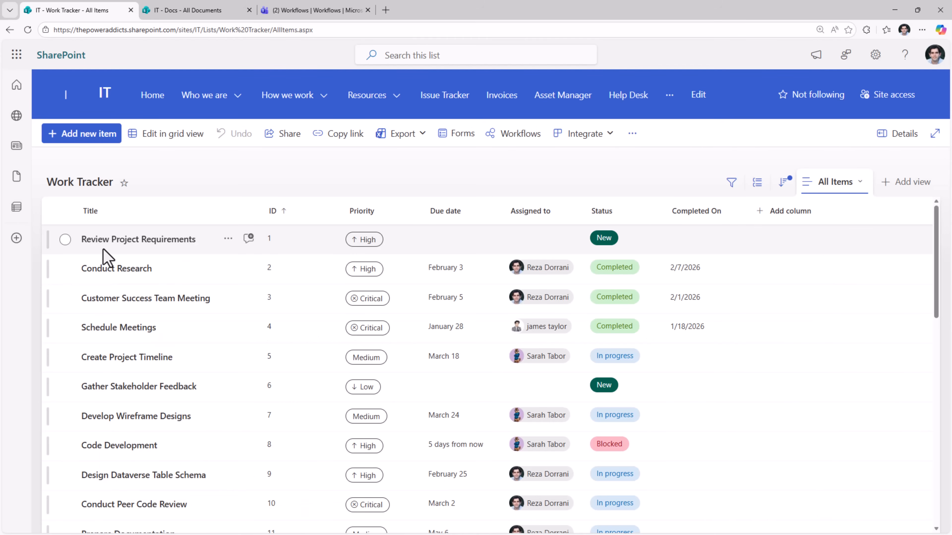
- Set the due date of the Review Project Requirements item to February 26 and save it
click(65, 239)
click(153, 141)
click(245, 289)
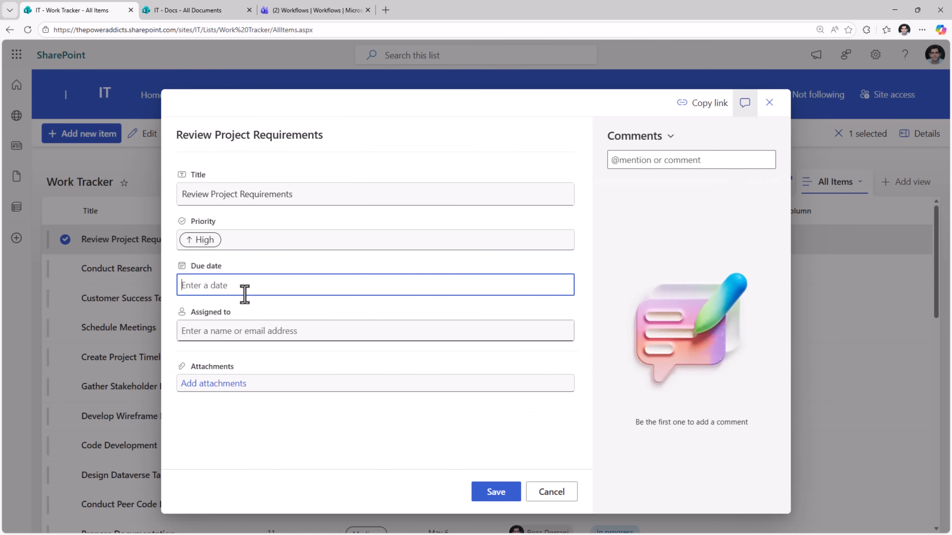
click(280, 404)
click(495, 498)
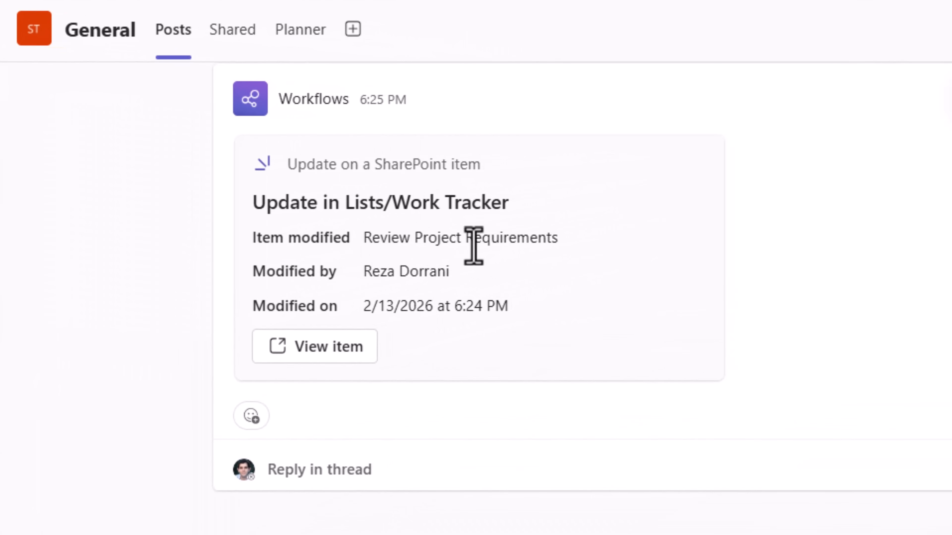
- Open the modified item from its Teams channel notification, and open the Notify General flow in Power Automate
click(336, 352)
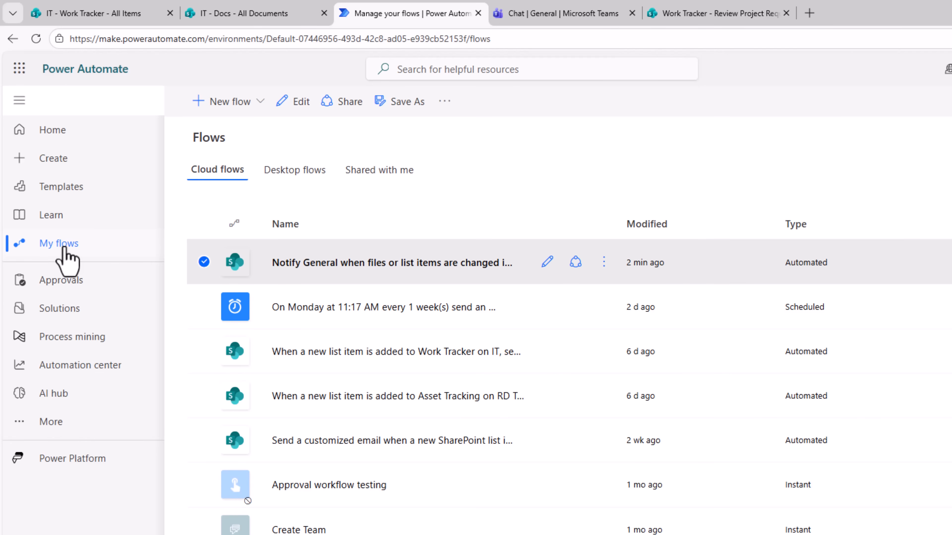
click(320, 264)
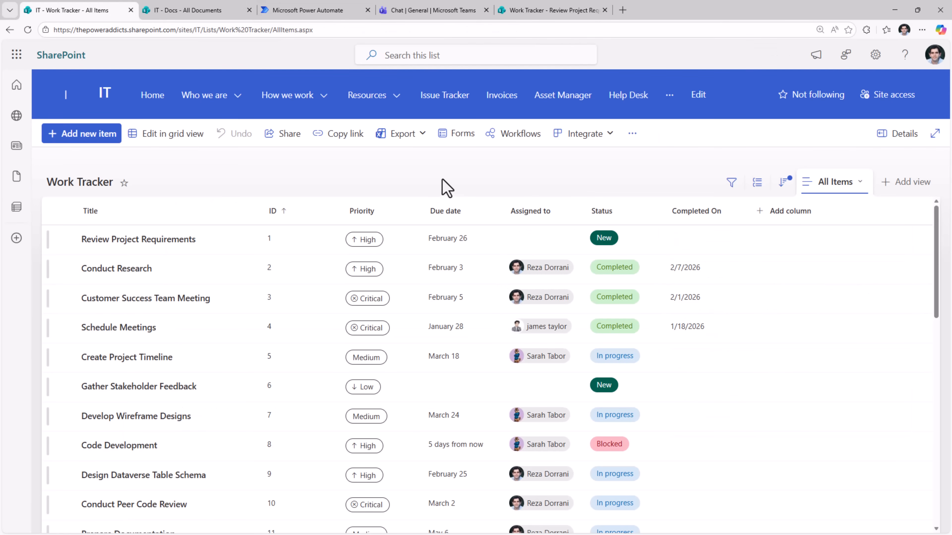
- Open the details of the Notify General workflow from the Work Tracker list's own workflows
click(531, 132)
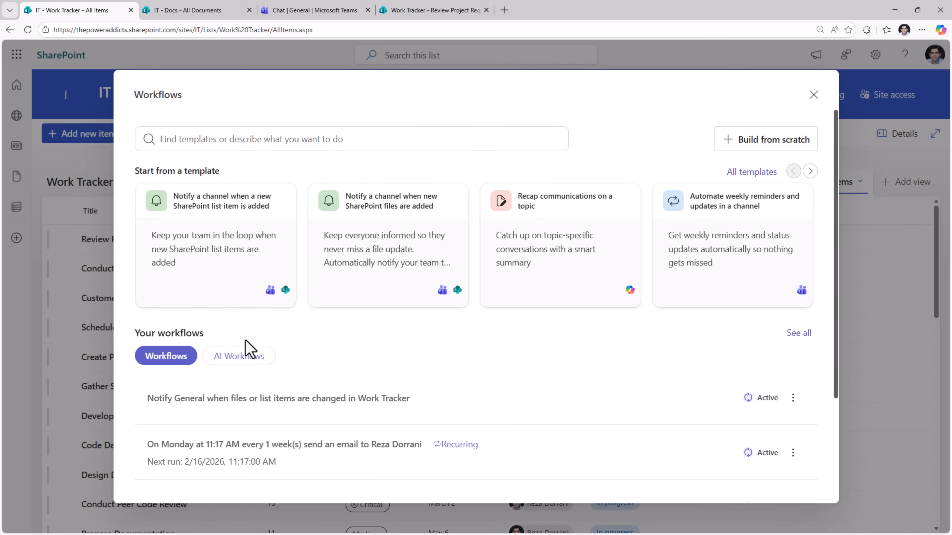
scroll(739, 259, down, 4)
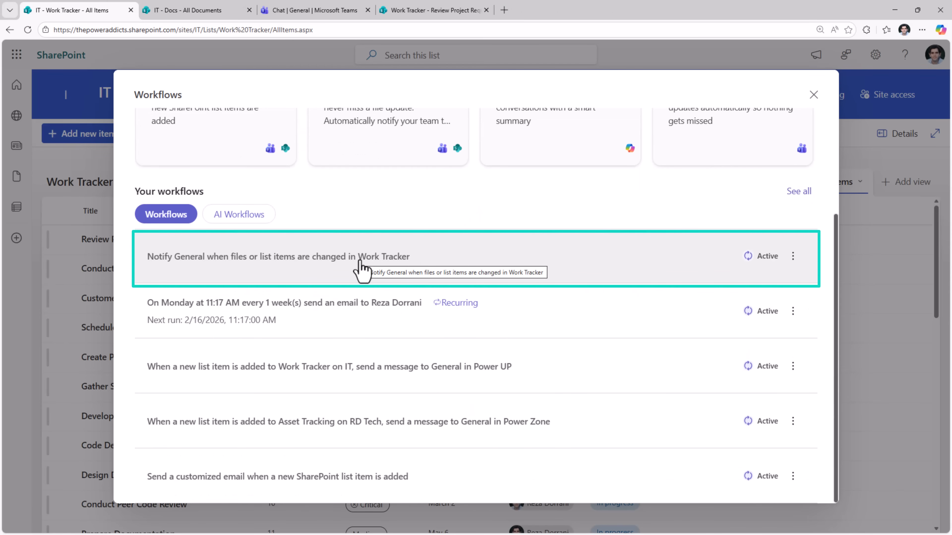
click(360, 264)
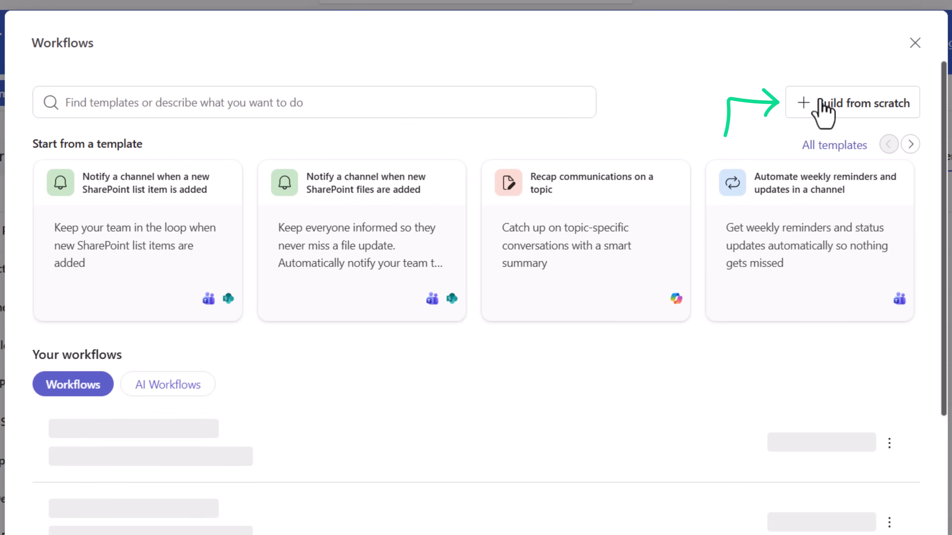
- Start building a workflow from scratch and try the Recurring schedule trigger
click(830, 109)
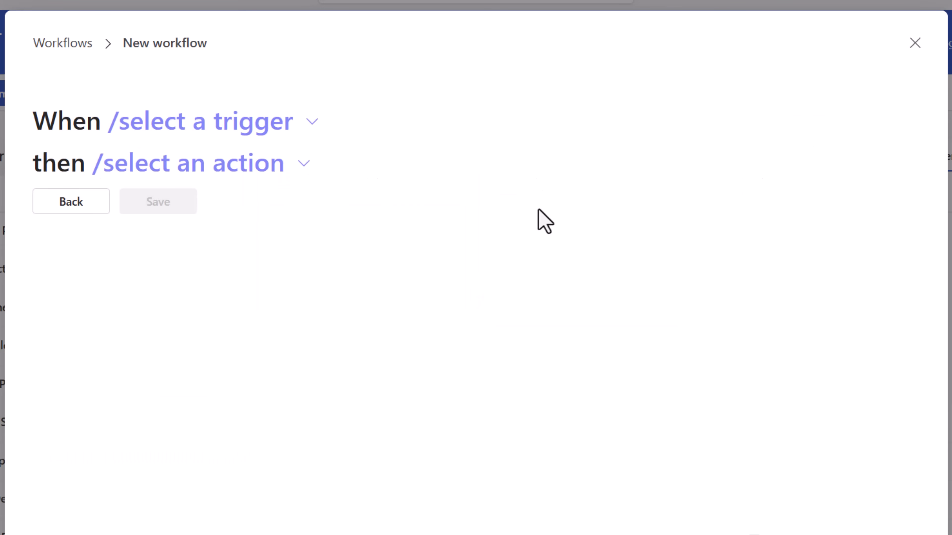
click(301, 127)
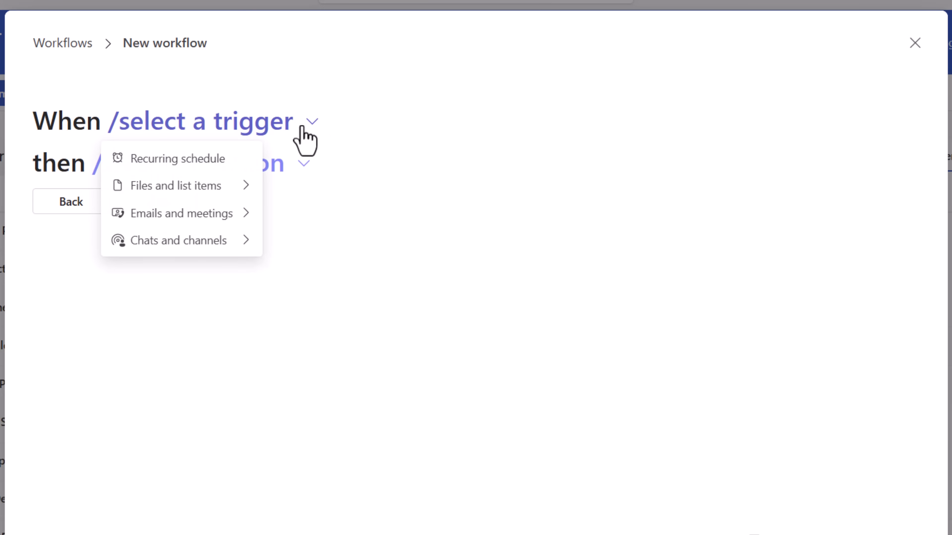
click(226, 160)
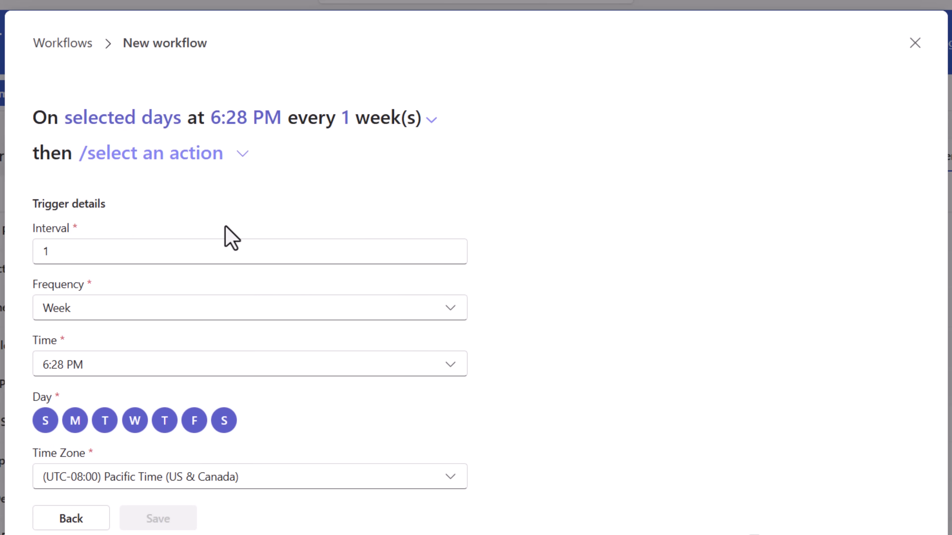
- Set the new workflow's trigger to "A list item is created" for the Work Tracker list on the IT site
click(203, 125)
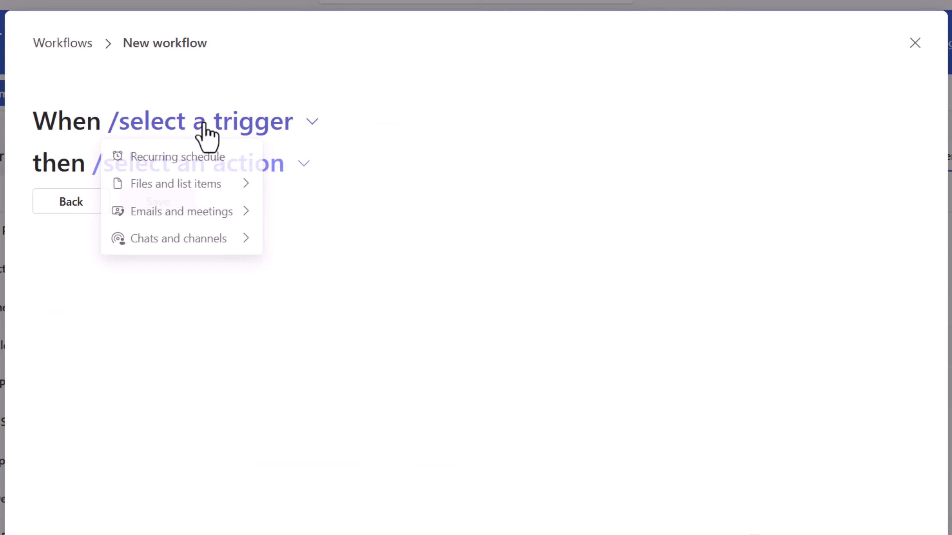
mouse_move(234, 189)
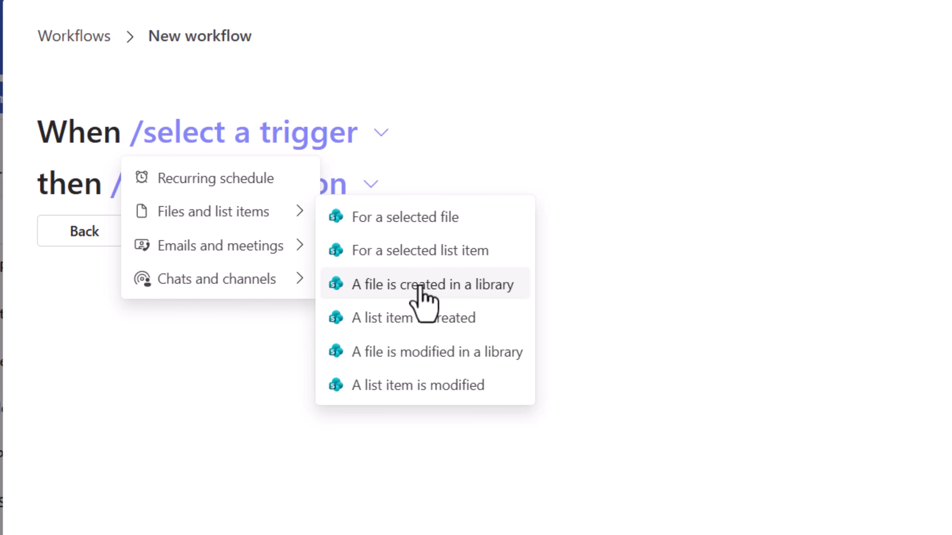
mouse_move(286, 247)
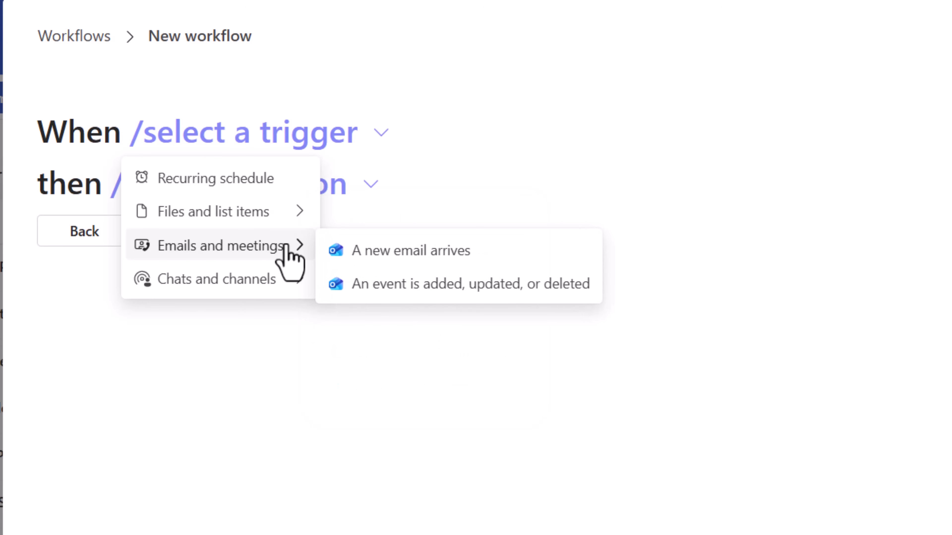
mouse_move(294, 280)
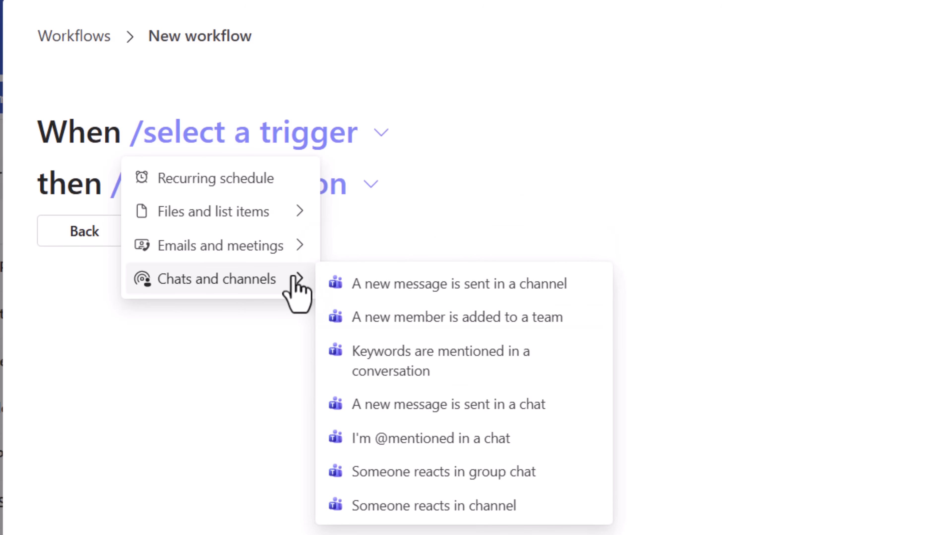
mouse_move(273, 213)
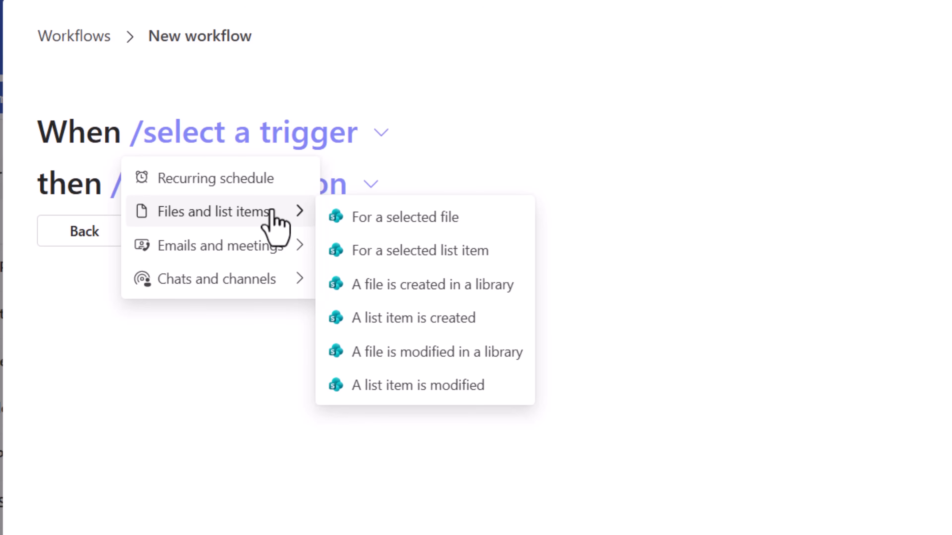
click(439, 318)
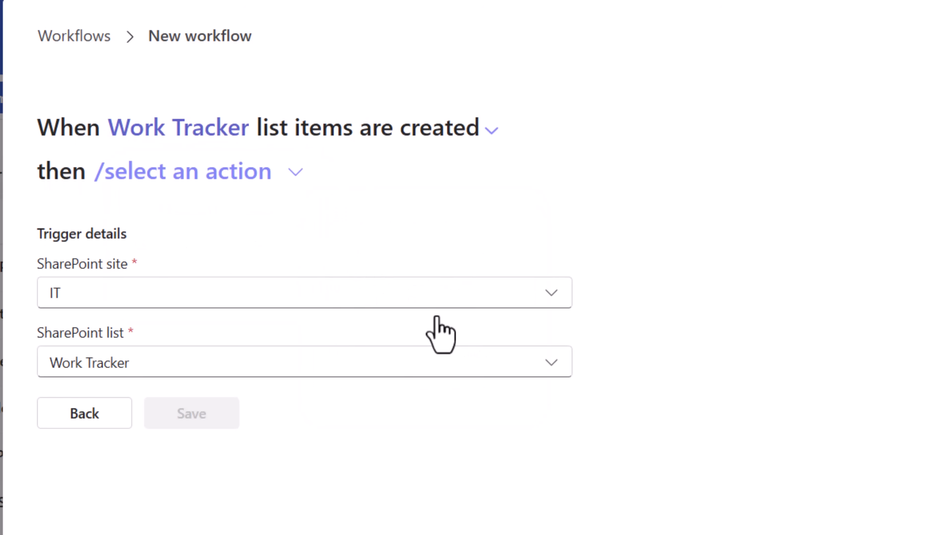
- Set the workflow's action to "Send an email"
click(296, 173)
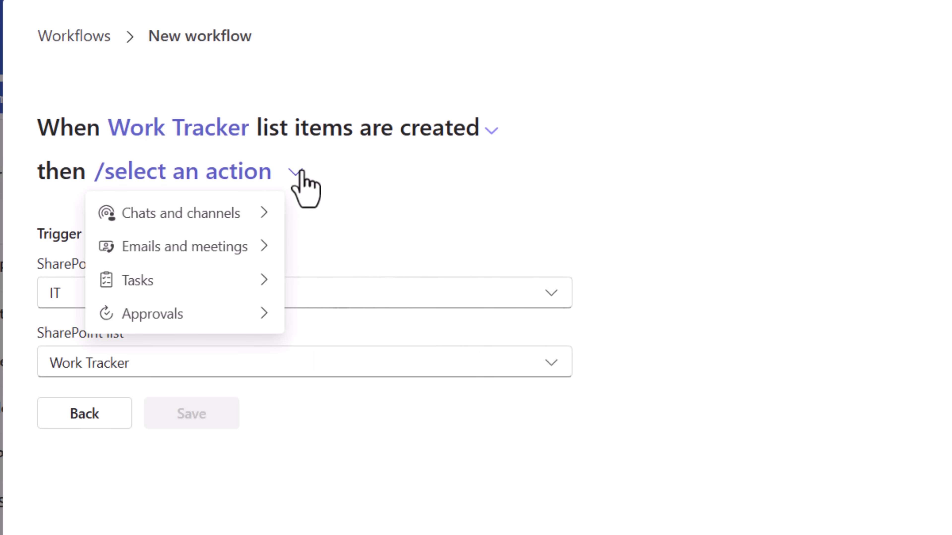
mouse_move(227, 317)
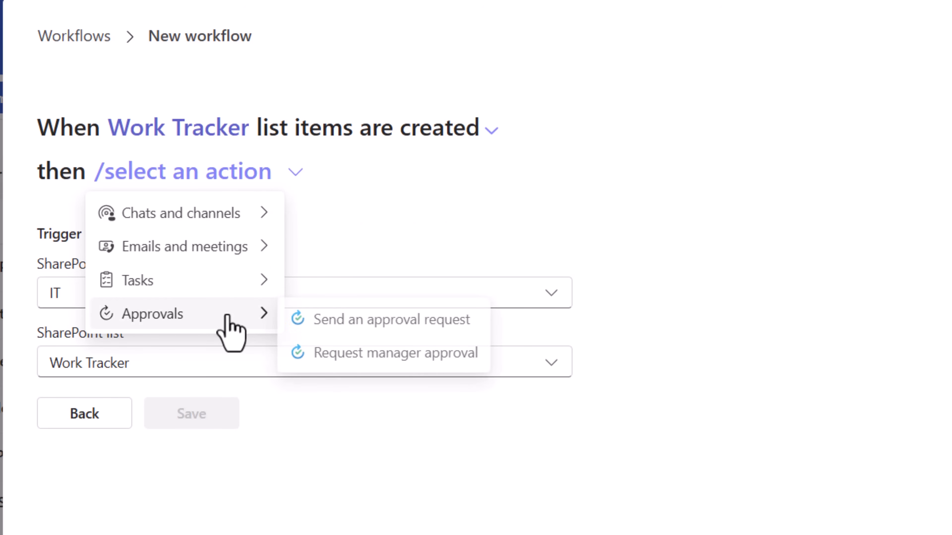
mouse_move(229, 283)
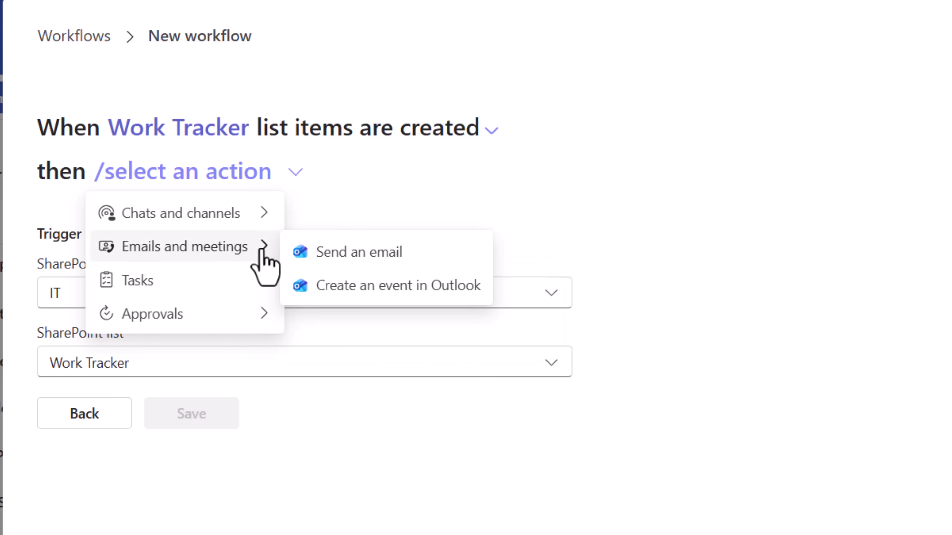
click(326, 250)
- Add the chosen person as the recipient of the workflow's email
scroll(542, 395, down, 2)
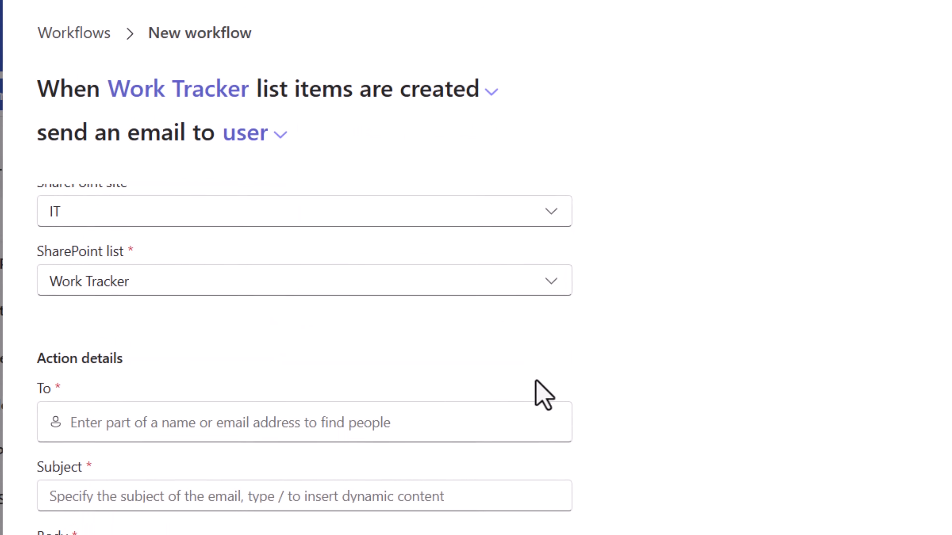
click(277, 468)
text(reza)
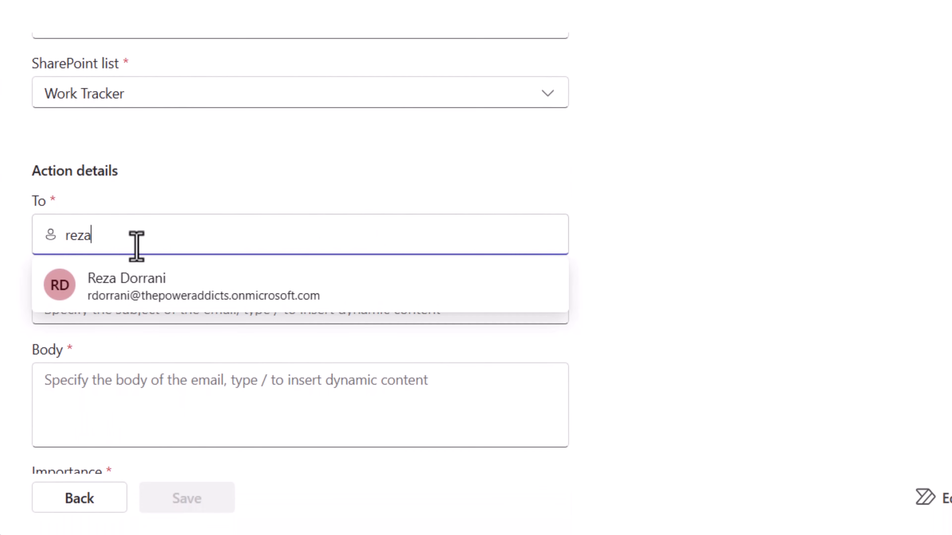
click(157, 300)
- Set the email subject to "New Work Item Created - " followed by the dynamic Item name
click(149, 308)
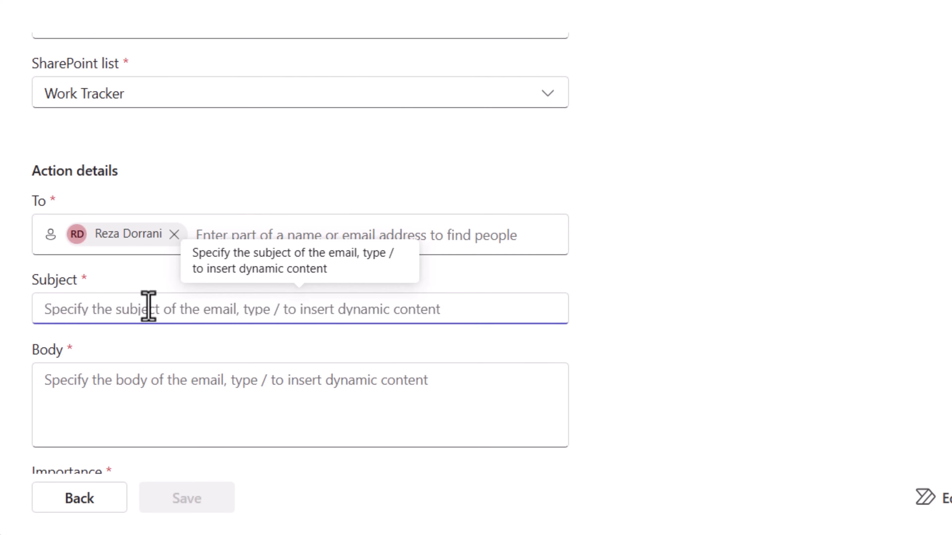
text(New Work Item Created - )
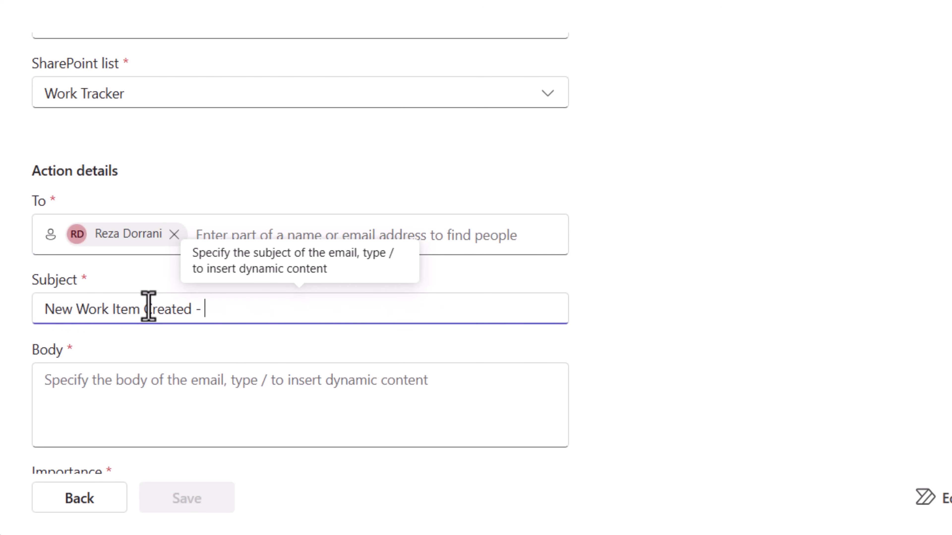
text(/)
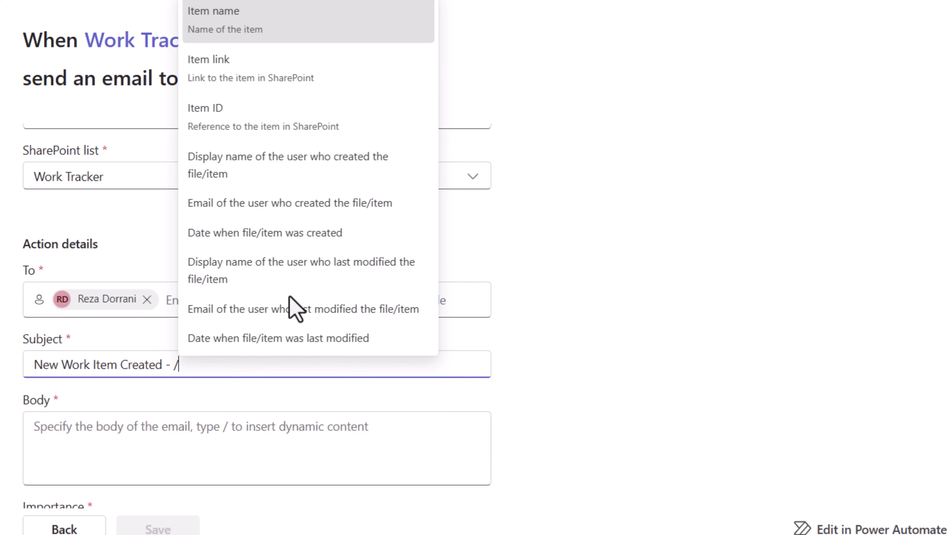
click(258, 34)
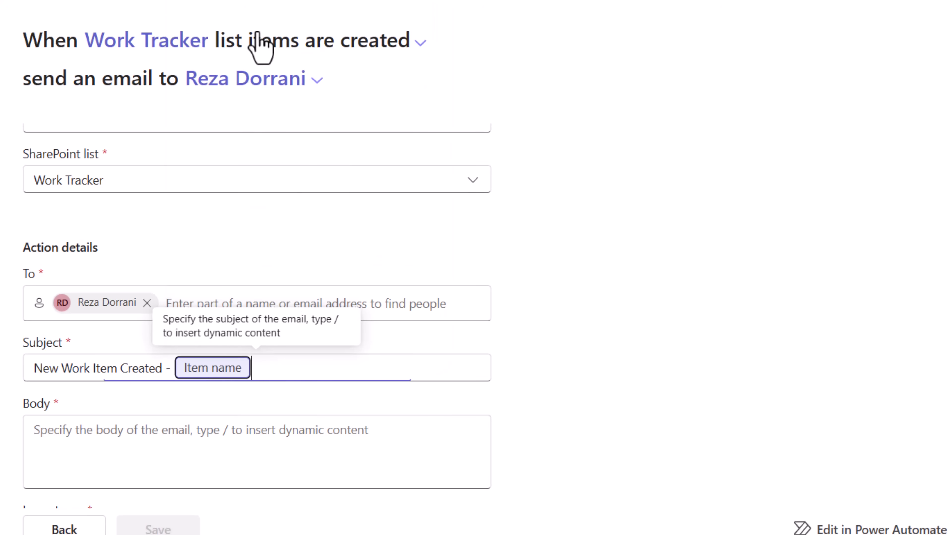
- Fill the email body with the item creator's display name and the Item link on separate lines, and save the workflow
click(145, 436)
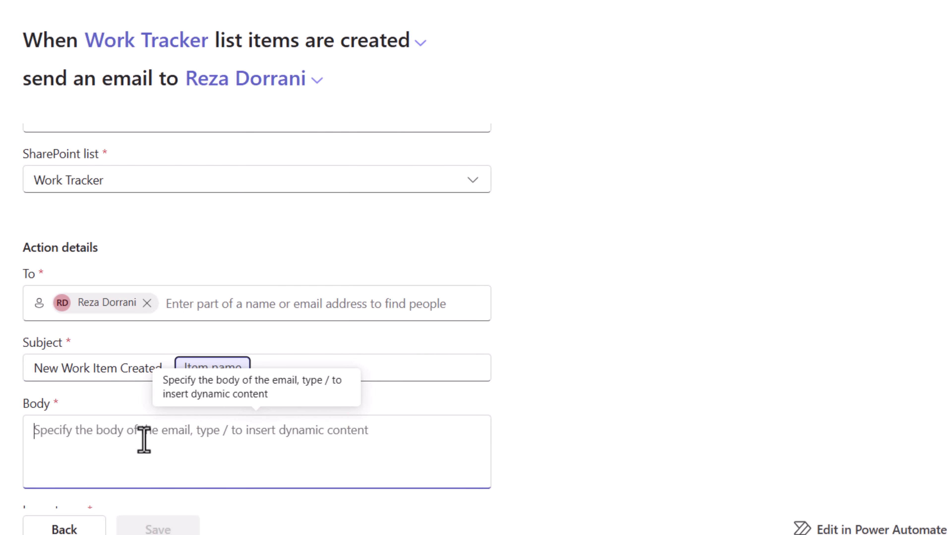
text(/)
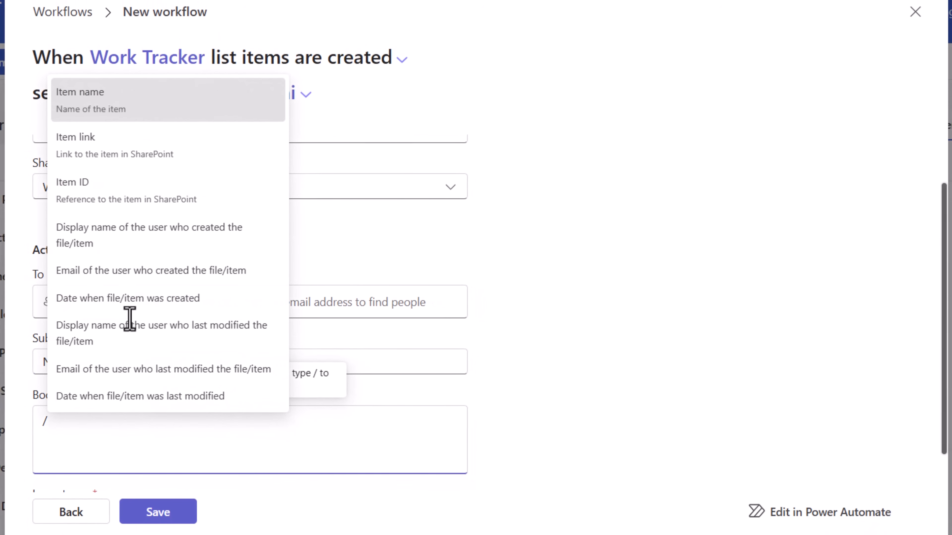
click(119, 244)
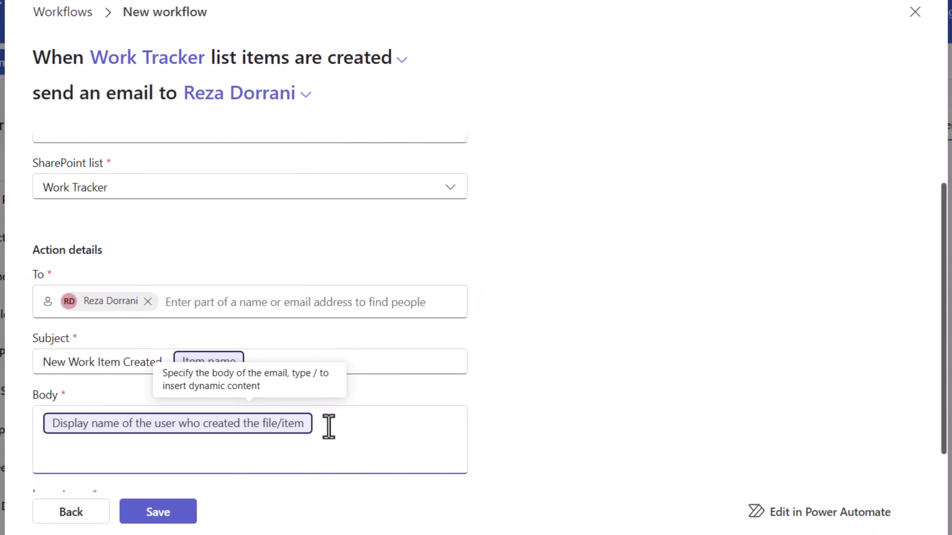
key(Return)
text(/)
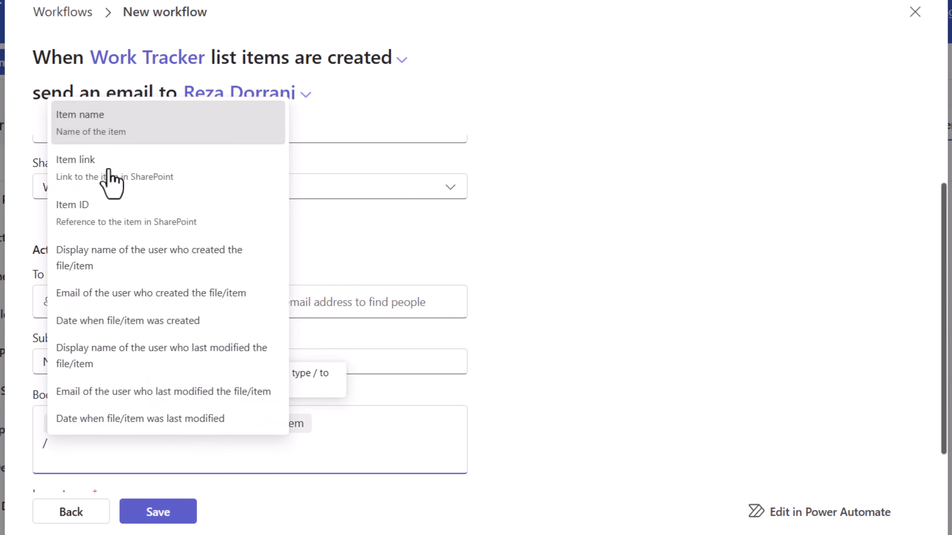
click(111, 176)
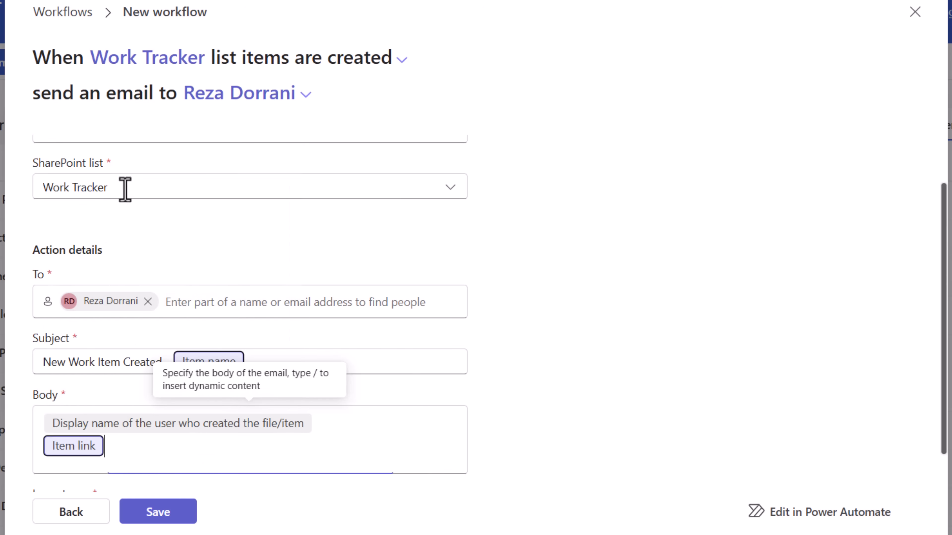
click(184, 512)
scroll(760, 329, up, 2)
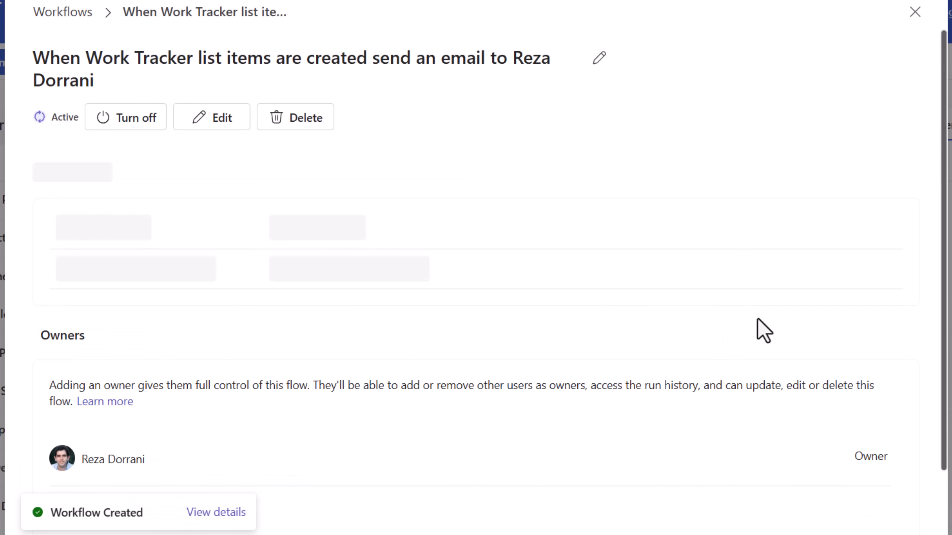
- Open the new email workflow for editing, review its action details, and continue editing it in Power Automate
click(191, 126)
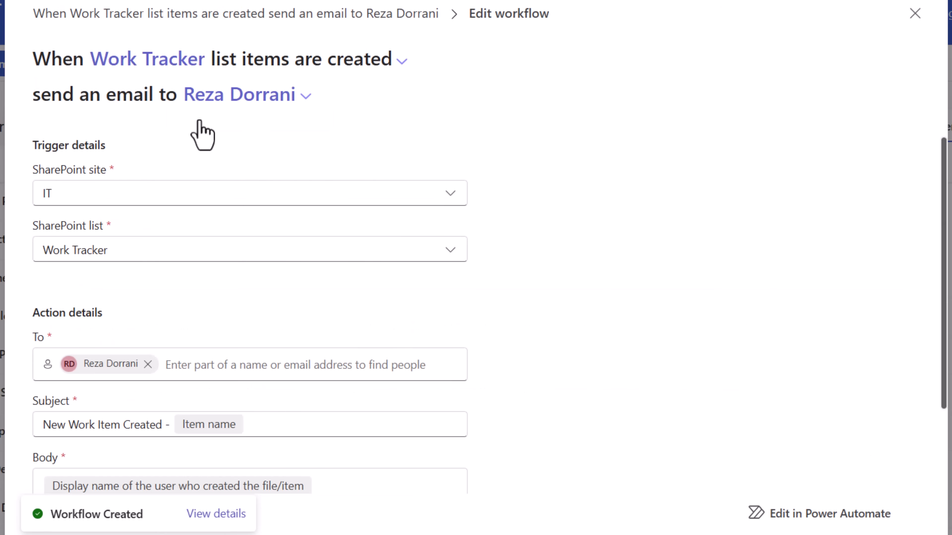
scroll(410, 337, down, 3)
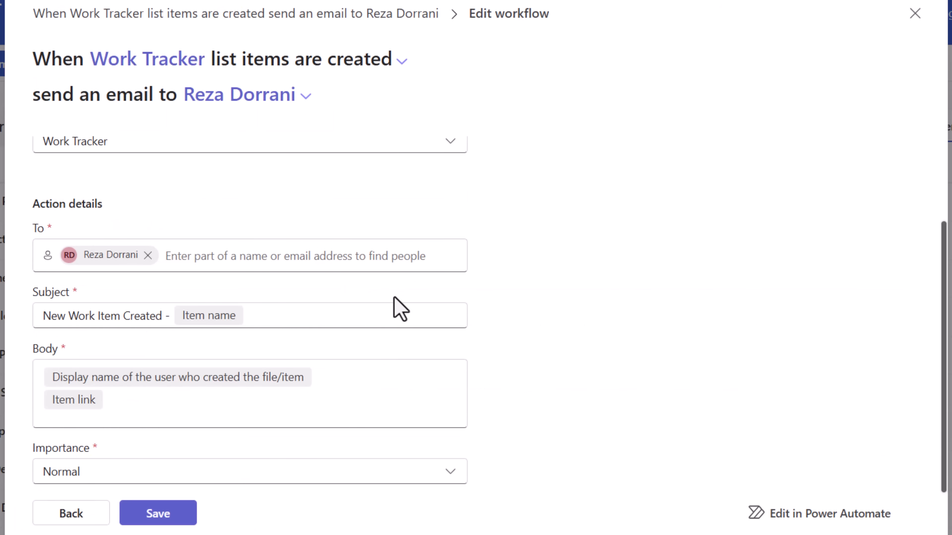
click(801, 514)
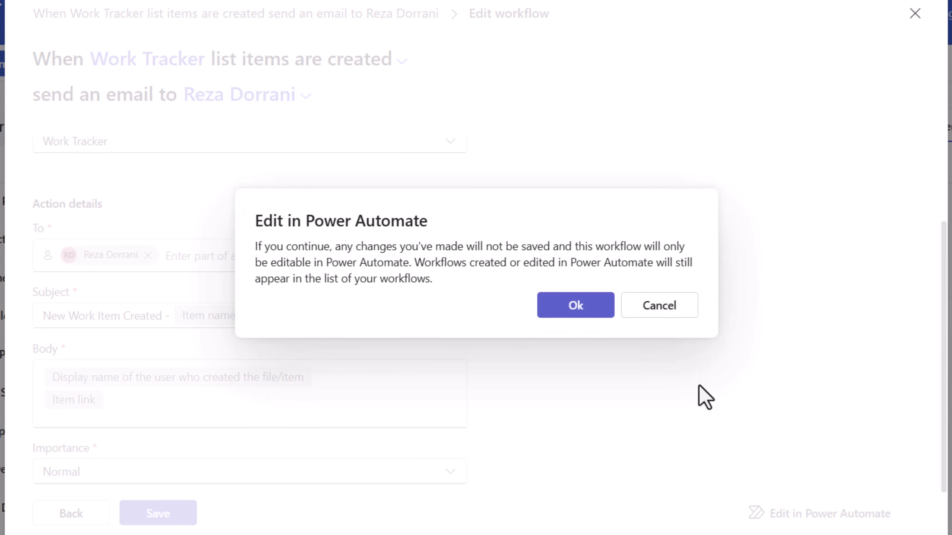
click(586, 315)
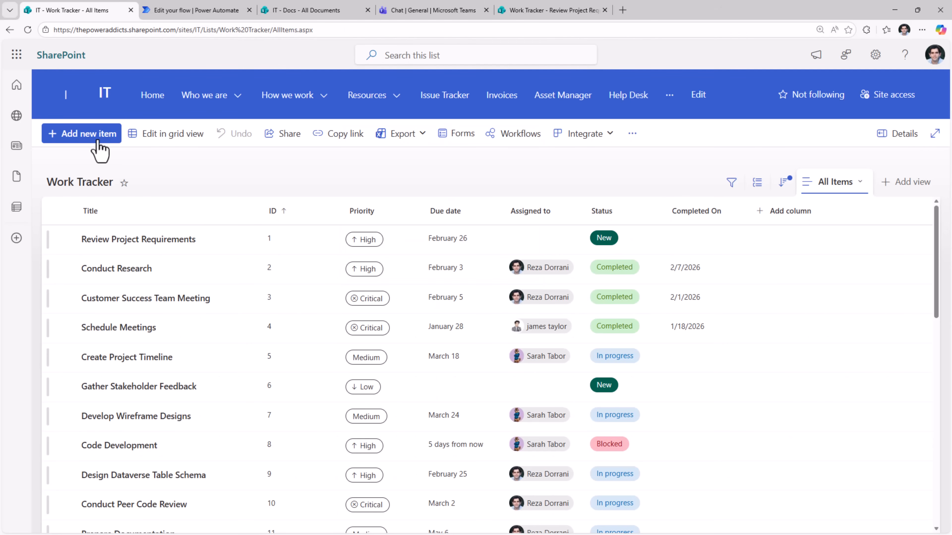
- Add a Work Tracker item titled "New workflows feature is here" with High priority, due date 2/26/2026 and an assigned person
click(96, 136)
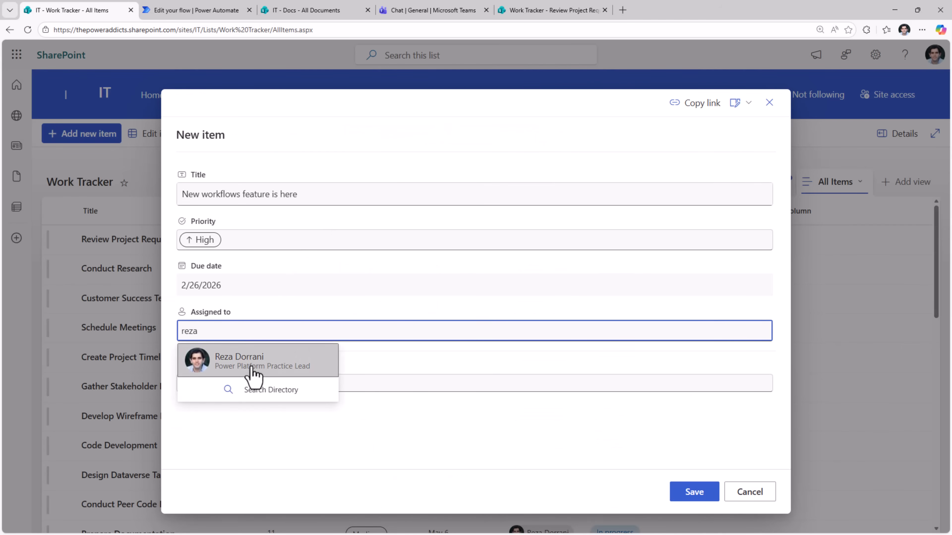
click(251, 375)
click(694, 495)
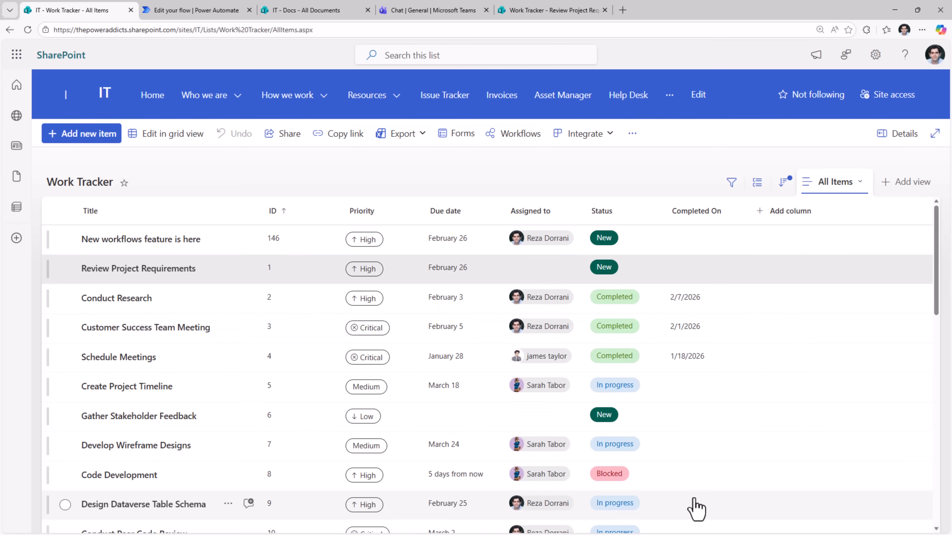
- Switch to Outlook, read the notification email for the new work item, and close the mailbox
click(65, 240)
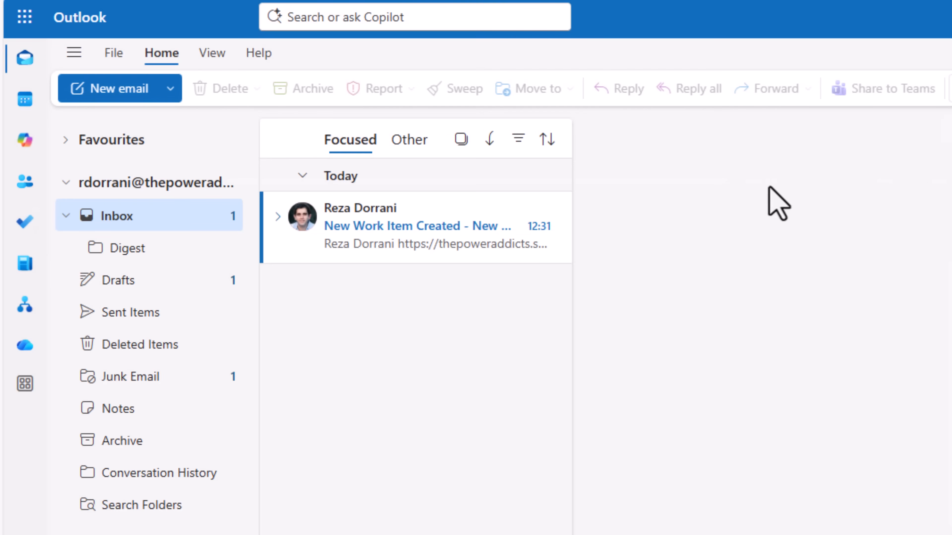
click(414, 227)
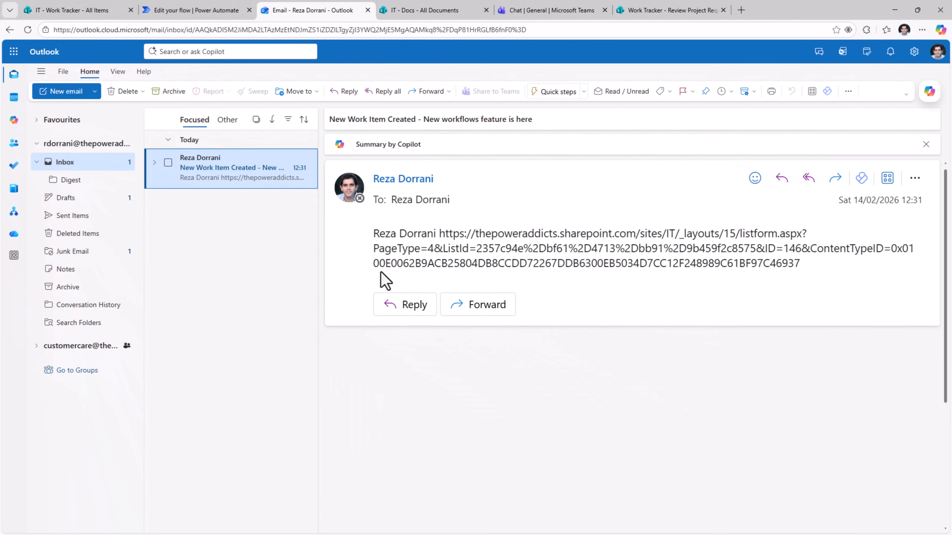
key(ctrl+w)
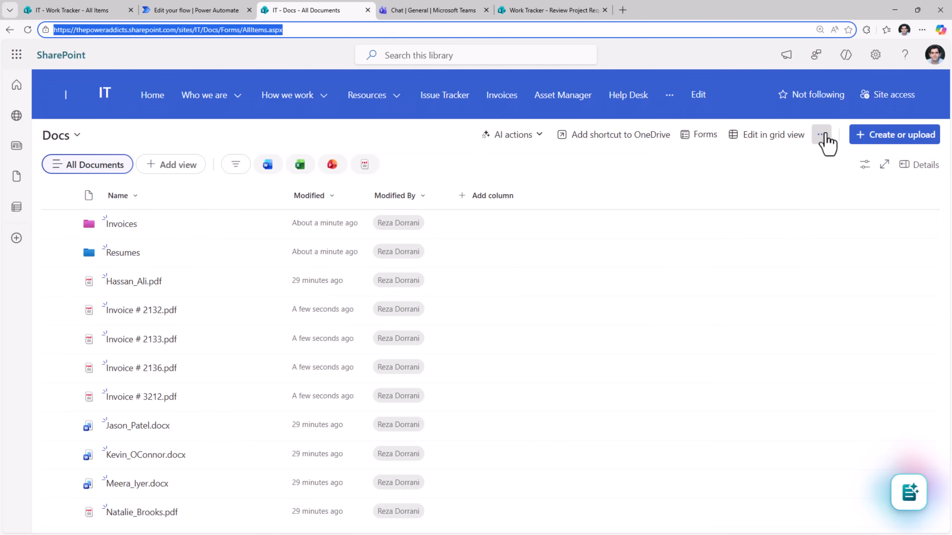
- Open the workflows of the Docs document library
click(825, 136)
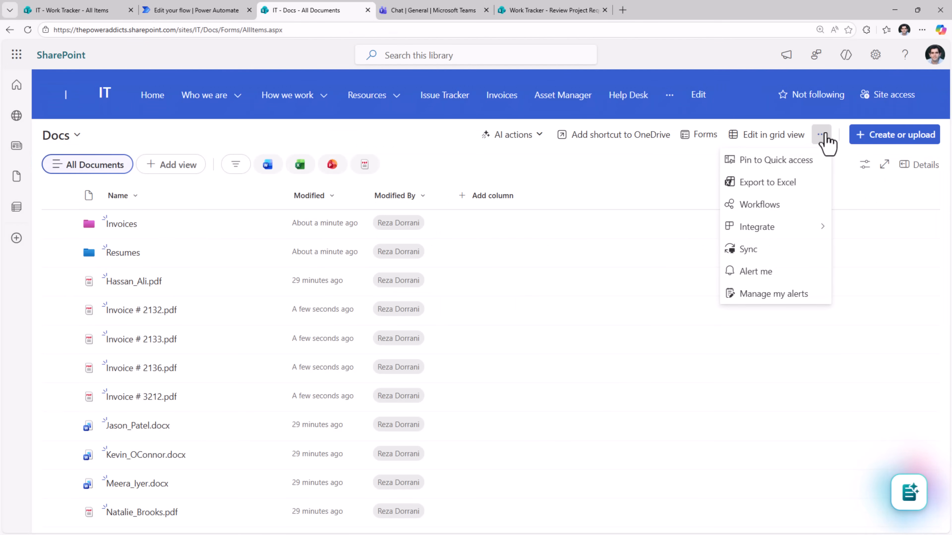
click(749, 206)
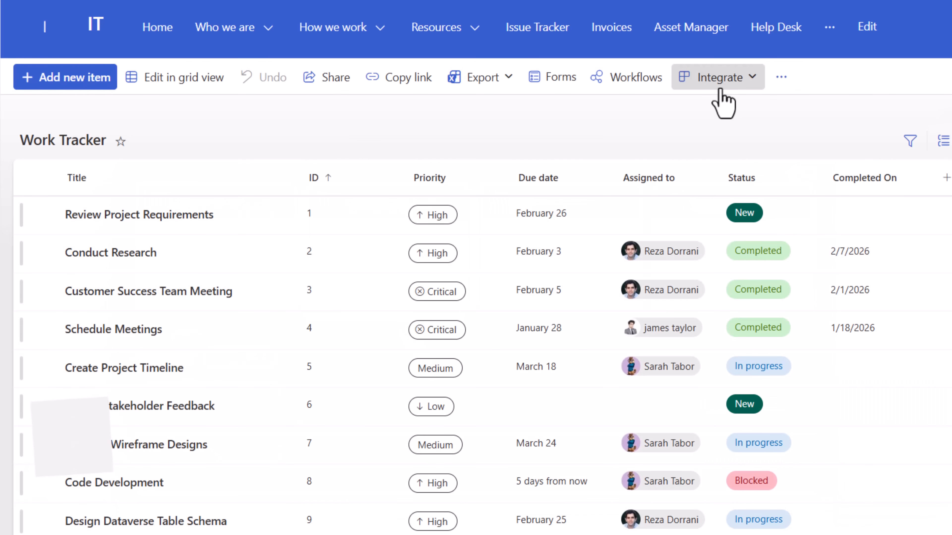
- Start creating a quick step for the Work Tracker list and preview the "Draft an email" and "Start a Teams chat" actions
click(719, 87)
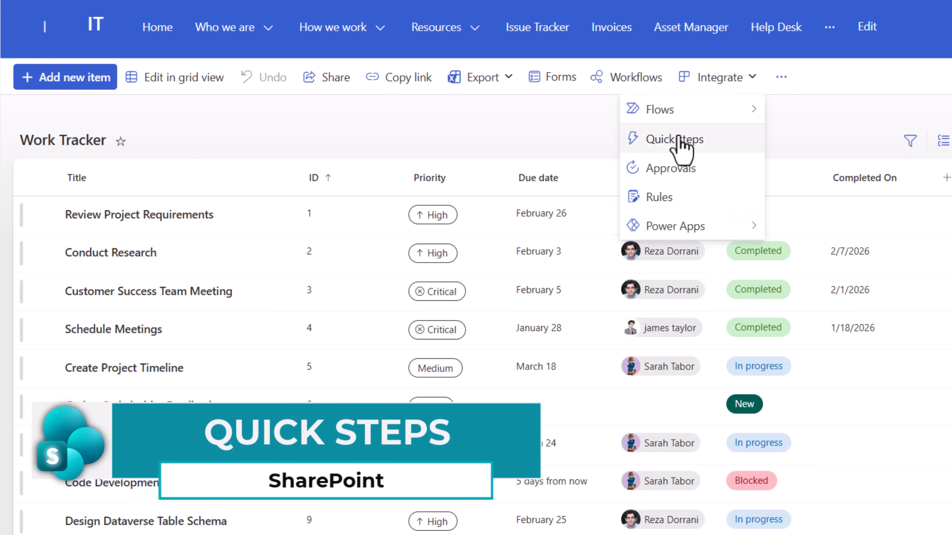
click(673, 146)
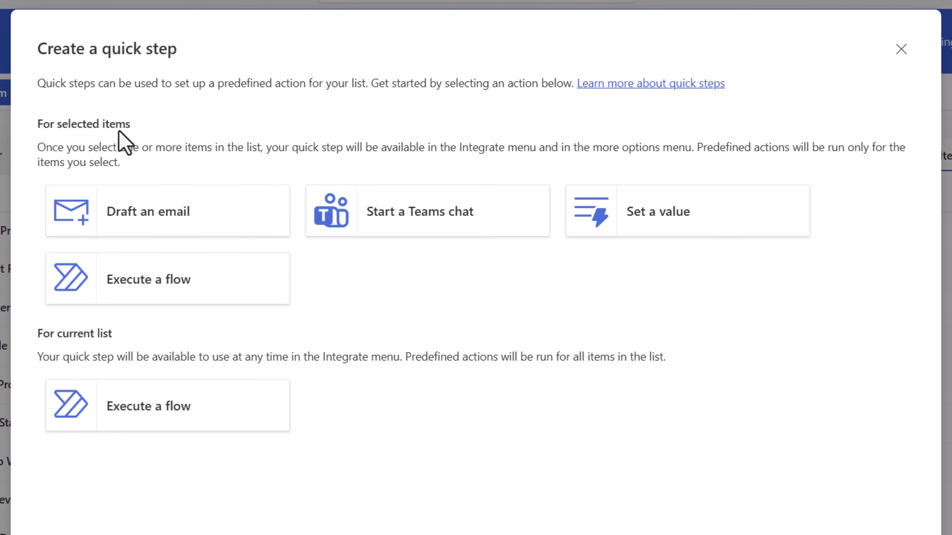
click(170, 225)
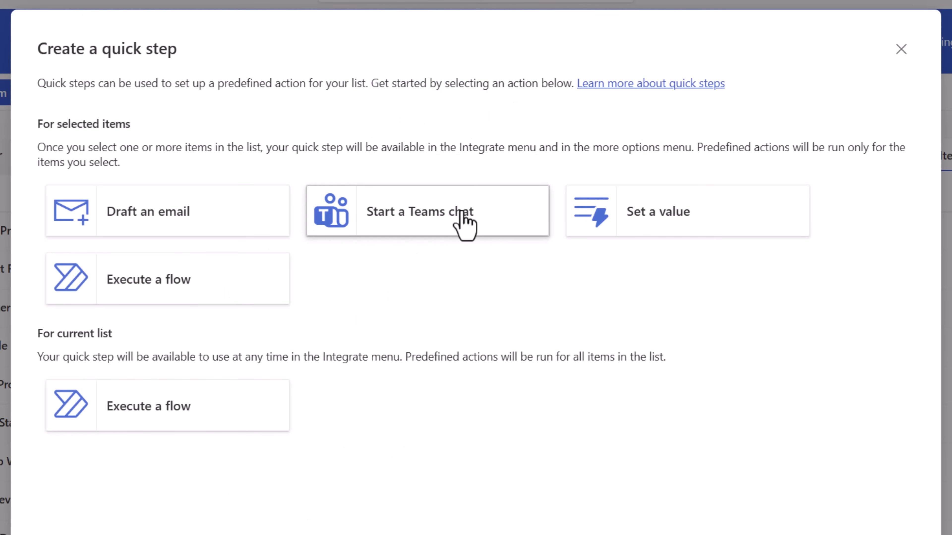
click(463, 221)
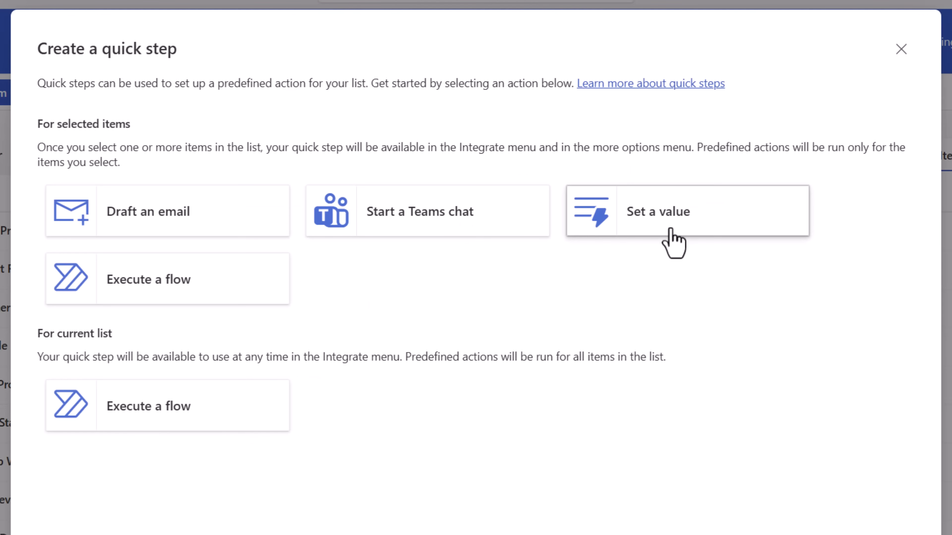
- Preview the list's "Set a value" quick step with its column choices, and the "Execute a flow" action for selected items
click(671, 230)
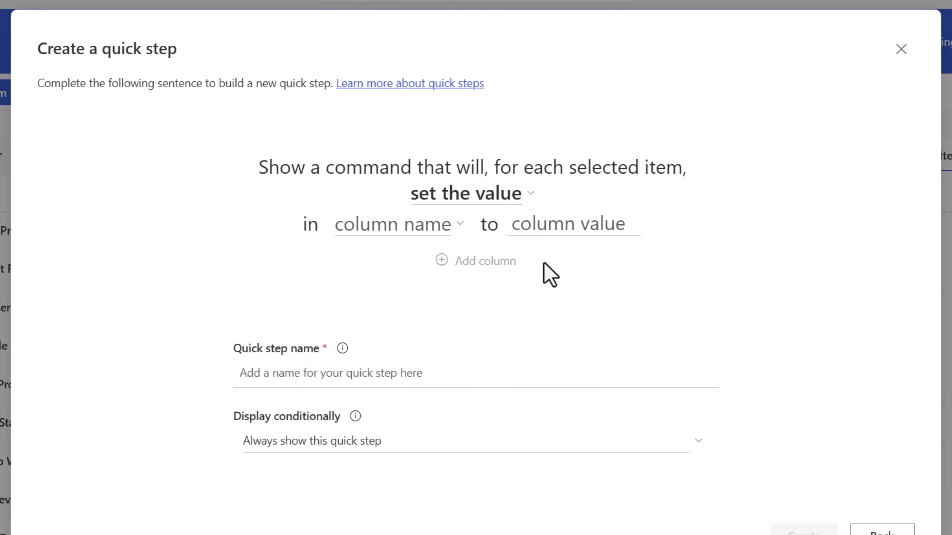
click(450, 227)
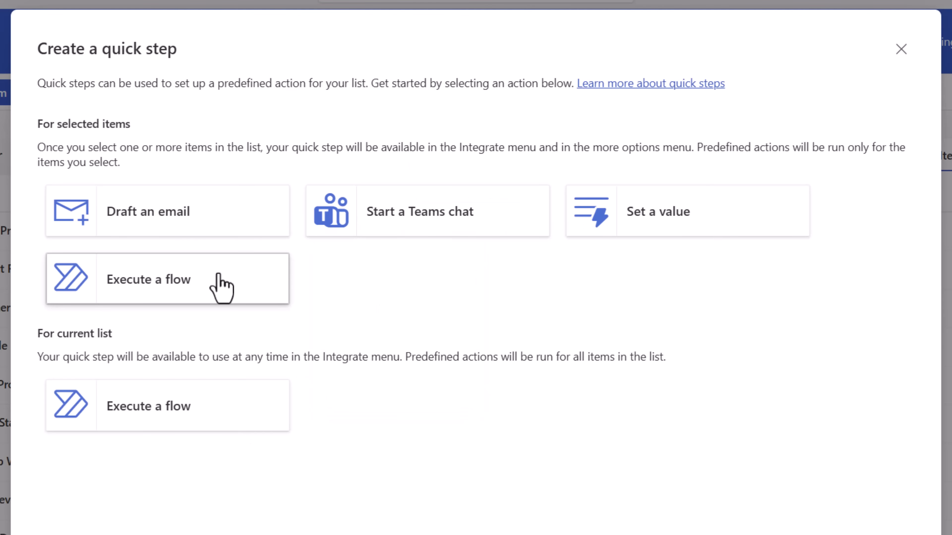
click(221, 288)
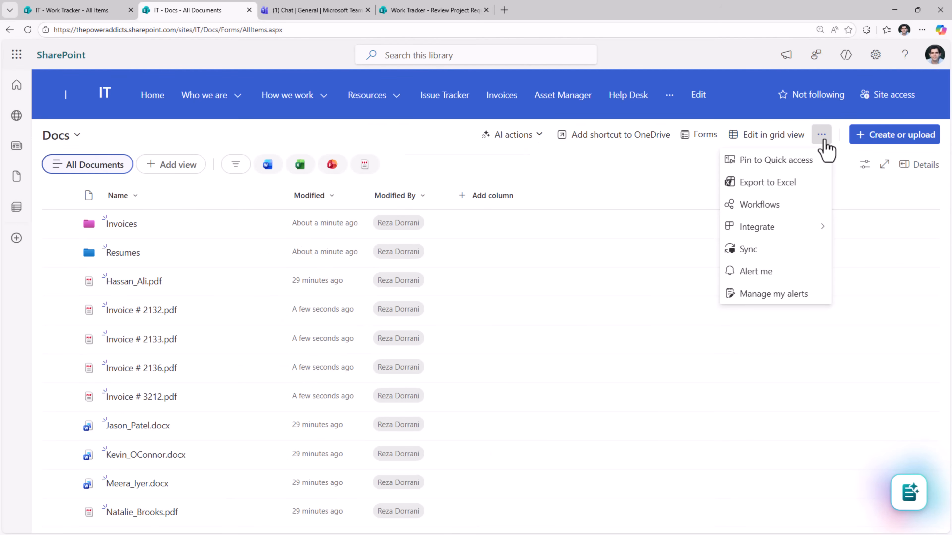
- Start creating a quick step for the Docs library and examine the "Move file or folder" and "Copy file or folder" actions
mouse_move(787, 230)
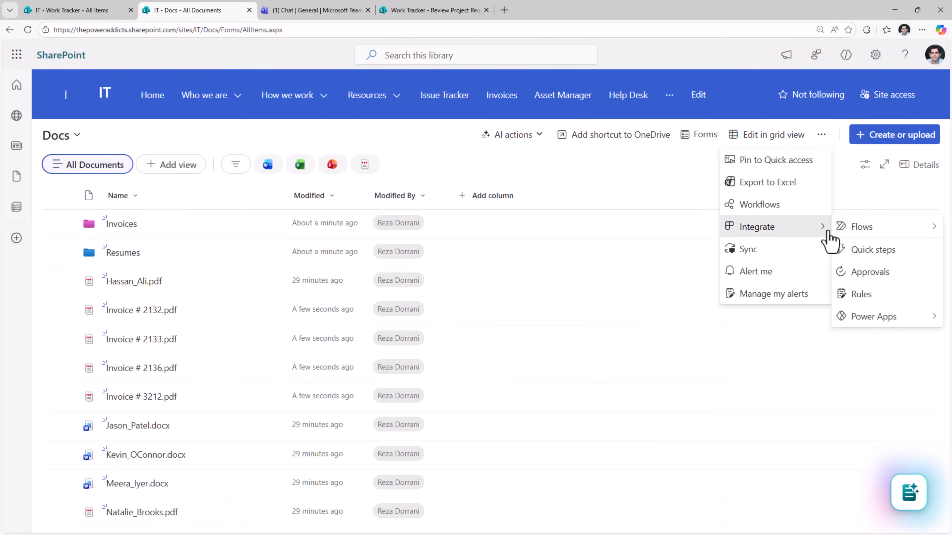
click(858, 250)
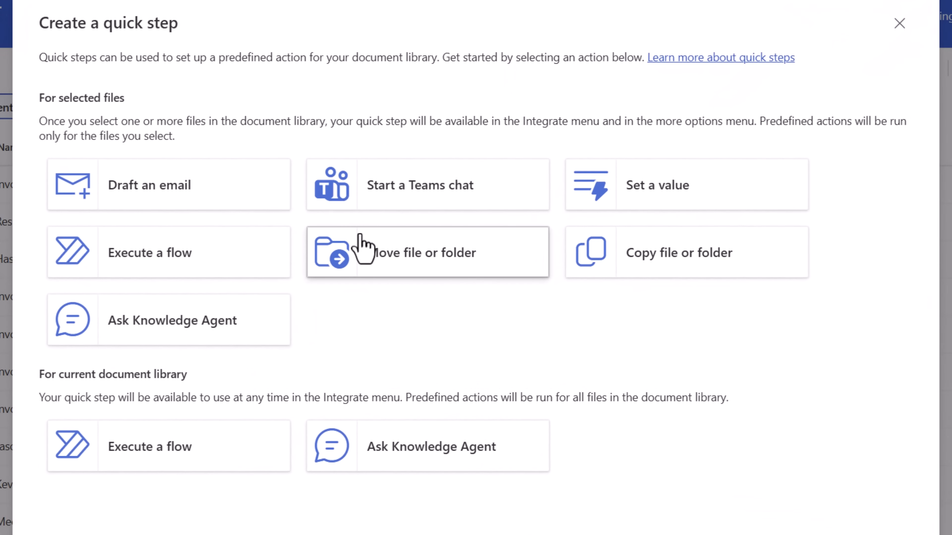
click(398, 261)
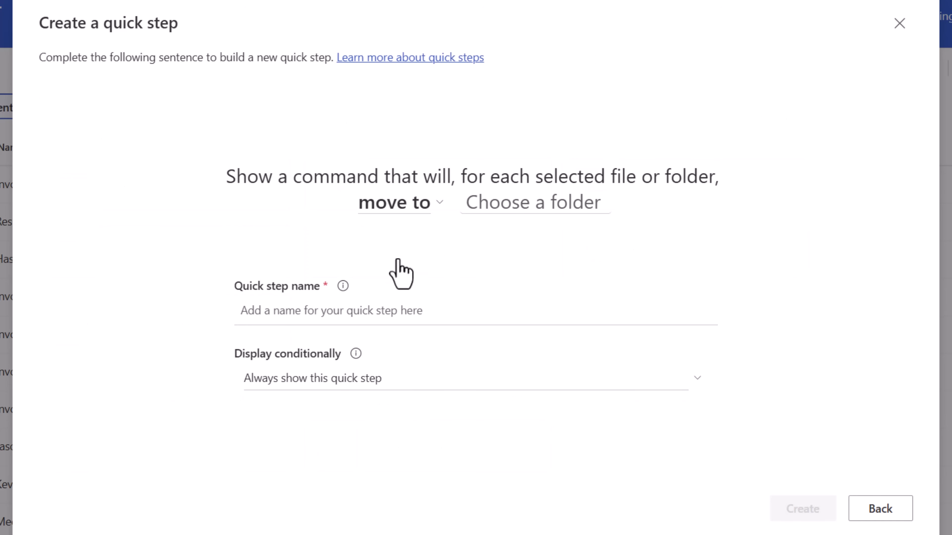
click(526, 204)
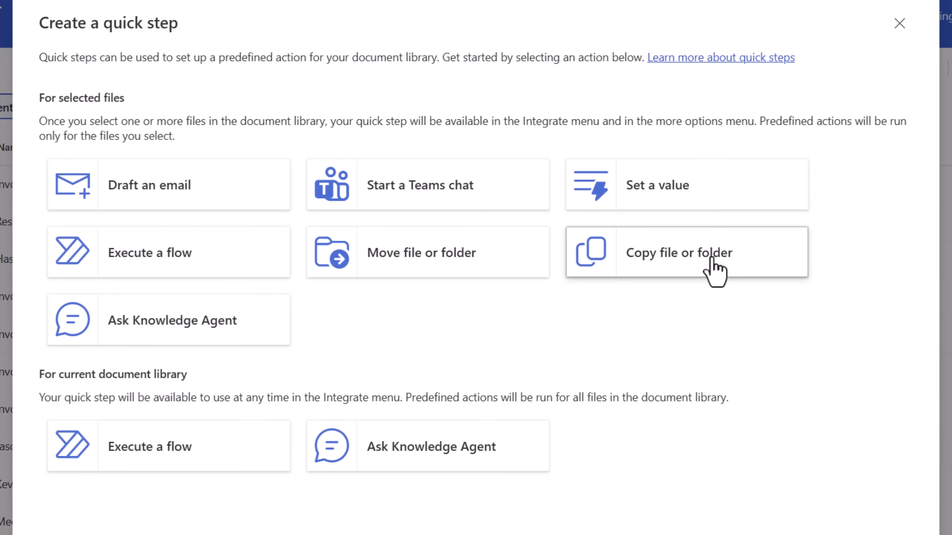
click(653, 259)
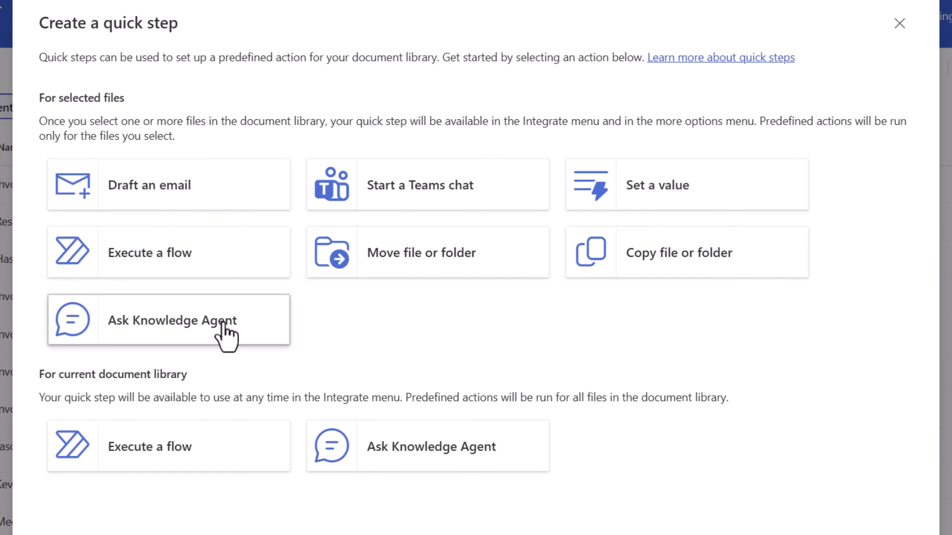
- Examine the "Ask Knowledge Agent" quick step for selected files in the Docs library
click(225, 330)
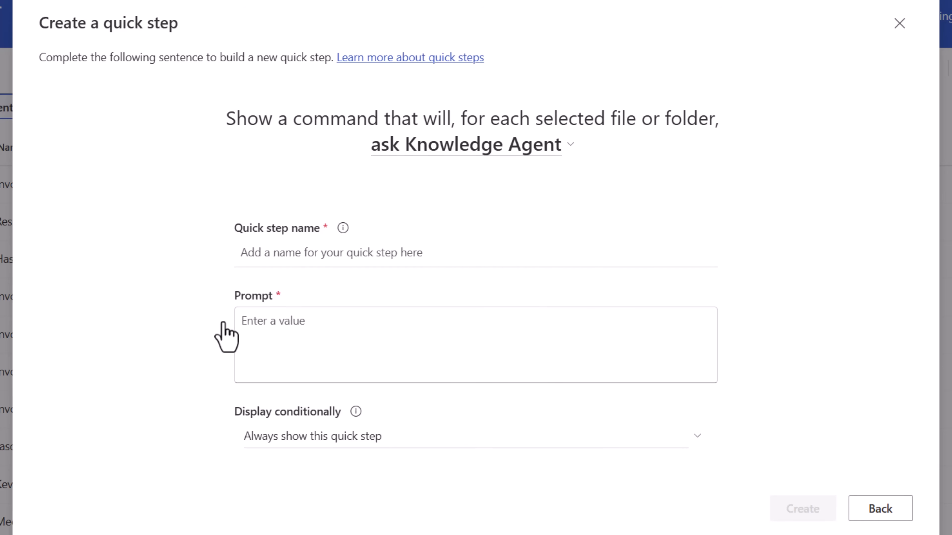
click(311, 354)
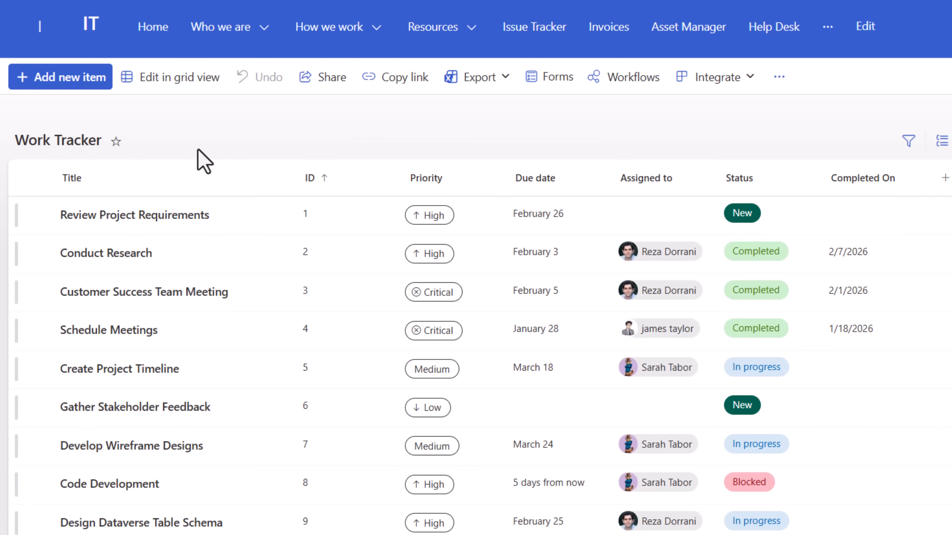
- Start a "Set a value" quick step for selected Work Tracker items that sets Assigned to to Current user
click(727, 82)
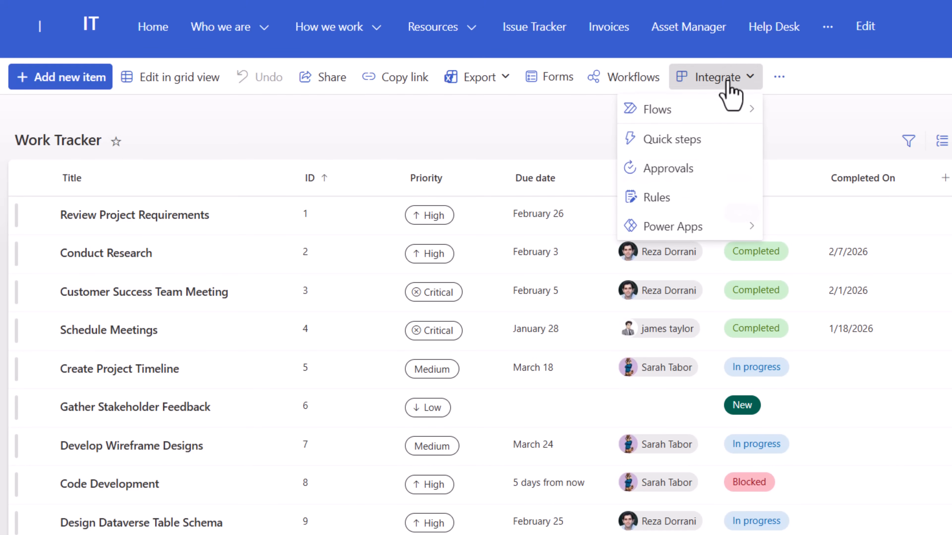
click(691, 143)
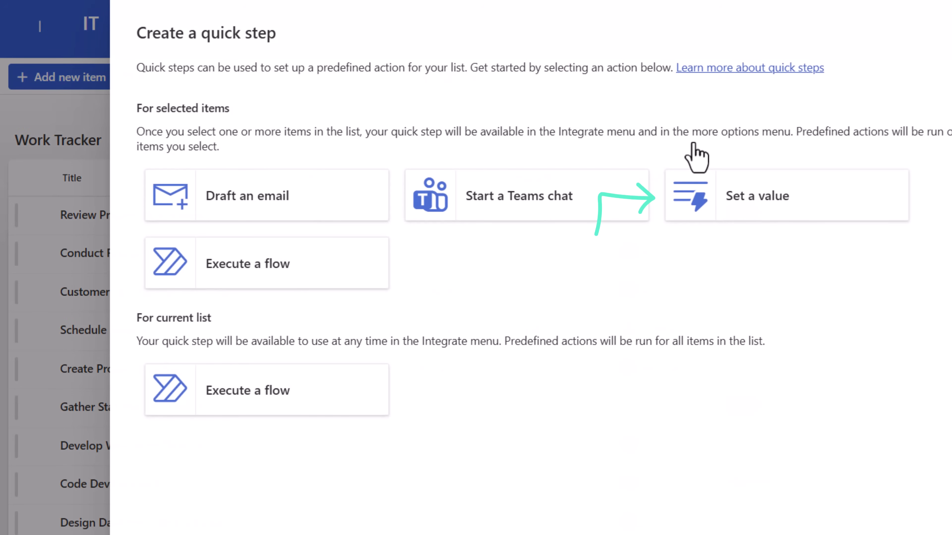
click(694, 190)
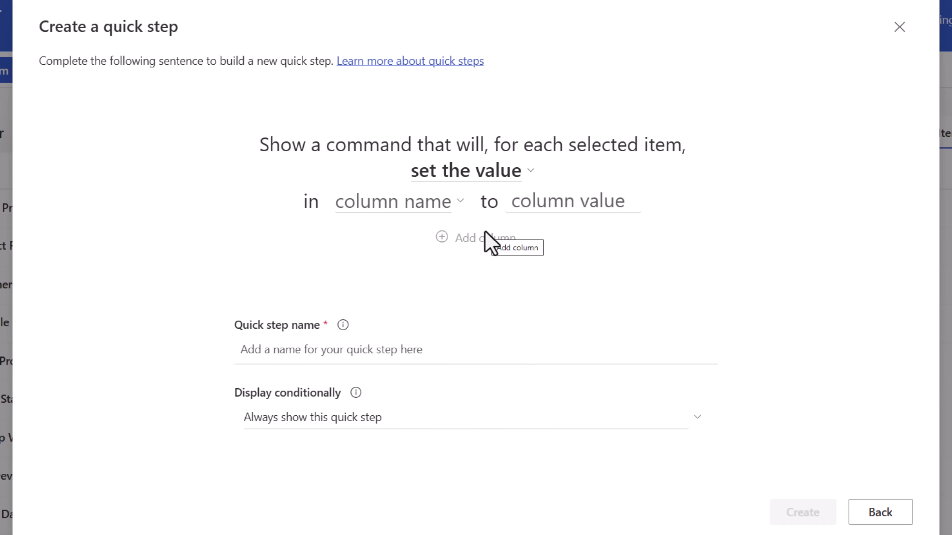
click(433, 204)
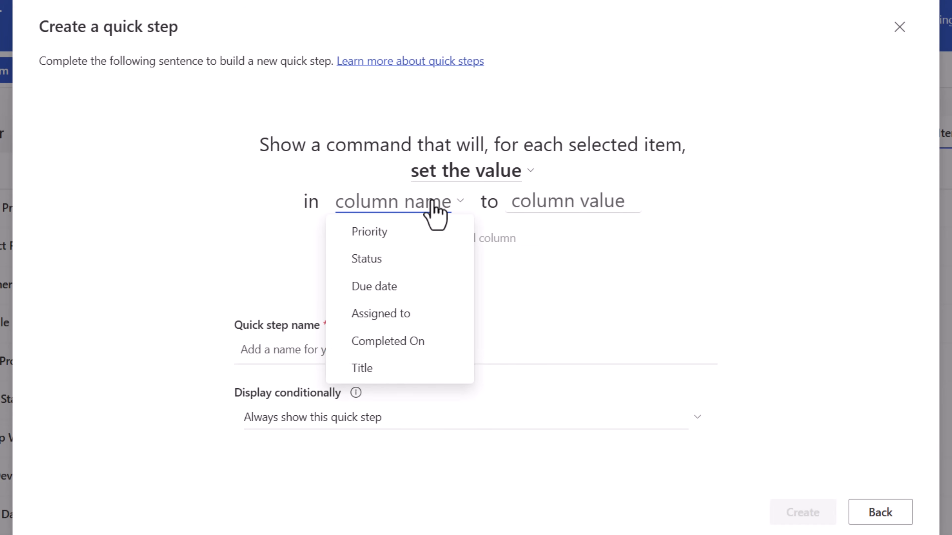
click(405, 315)
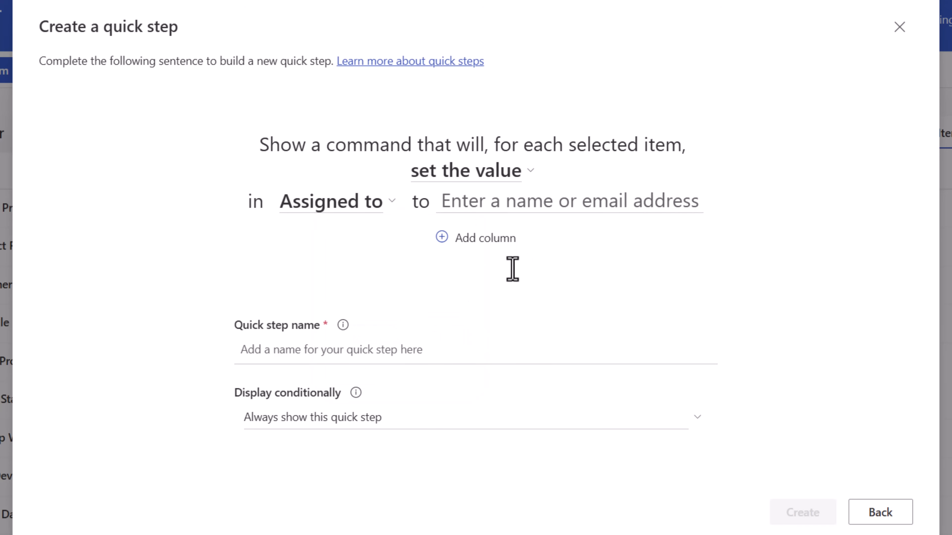
click(512, 296)
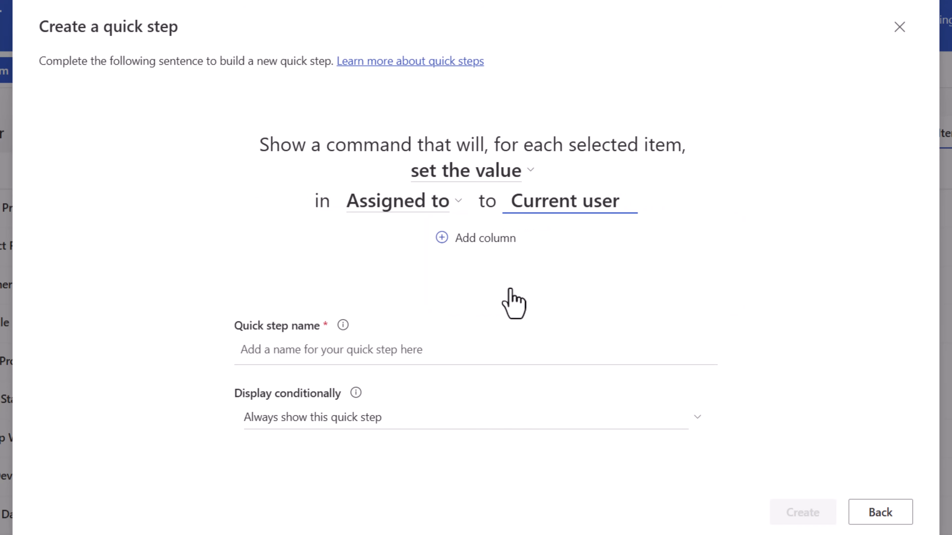
- Add the Status column with the value Not started to the quick step, and name it "Assign Task to Me"
click(508, 246)
click(429, 225)
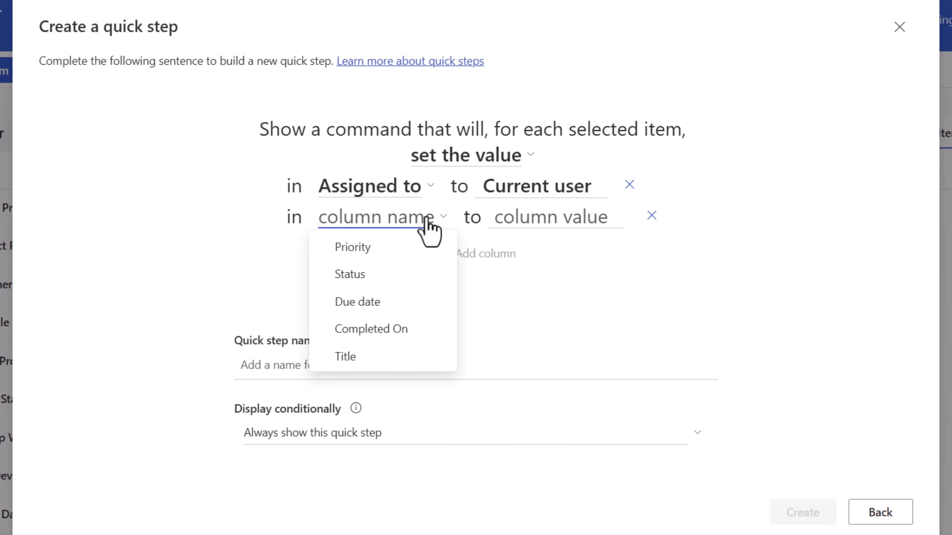
click(376, 275)
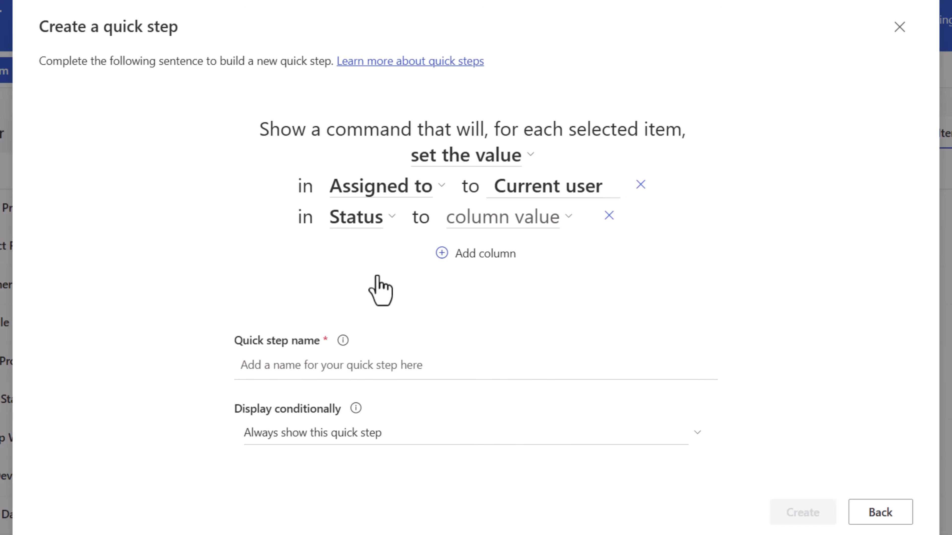
click(530, 224)
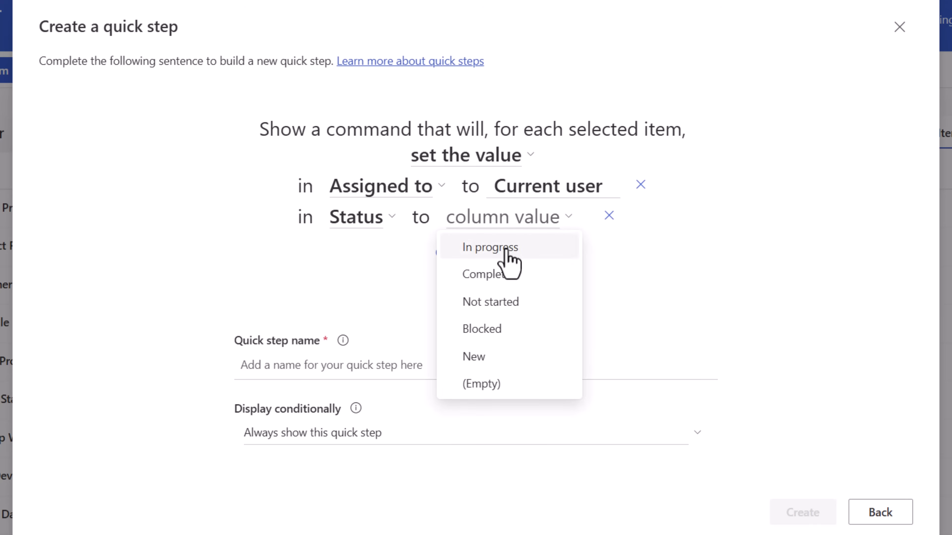
click(498, 303)
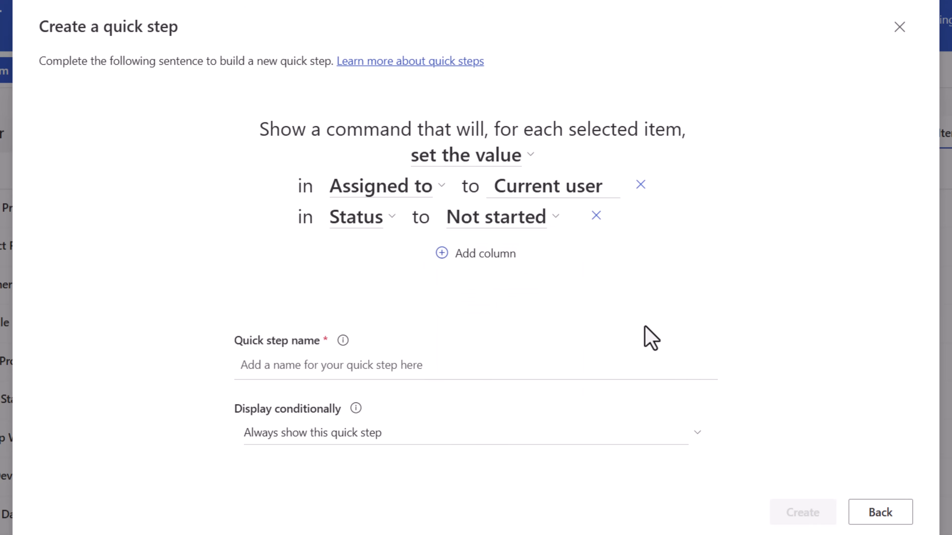
click(399, 371)
text(A)
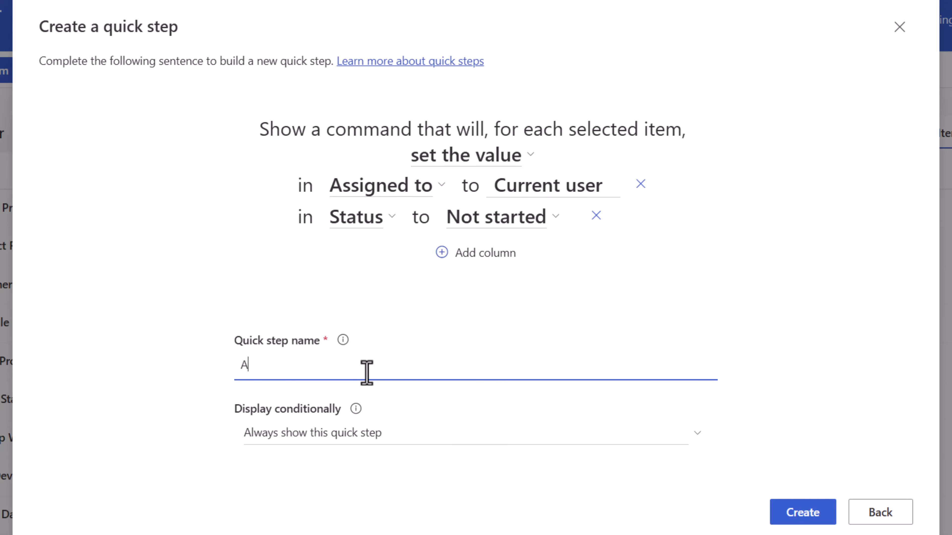
text(ssign Task to Me)
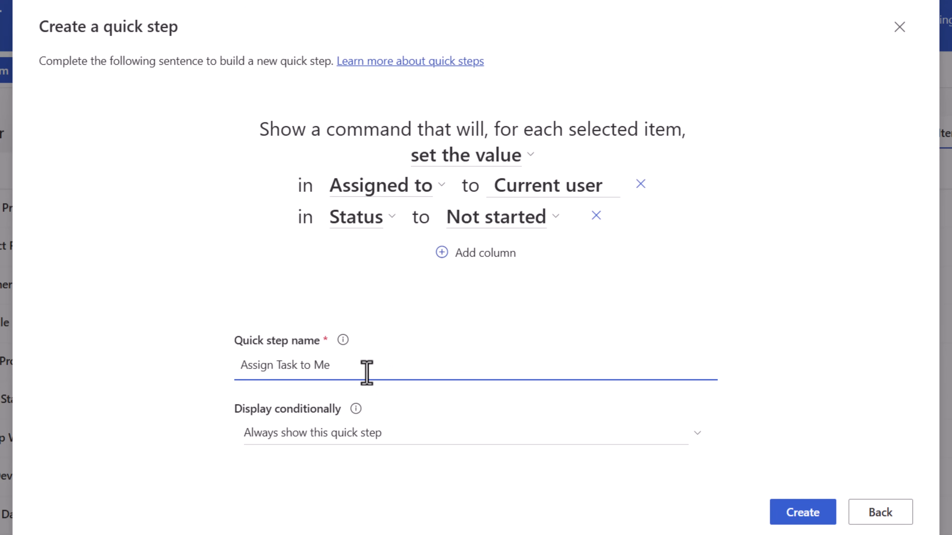
- Show the quick step only if the Status column is New, and create it
click(390, 438)
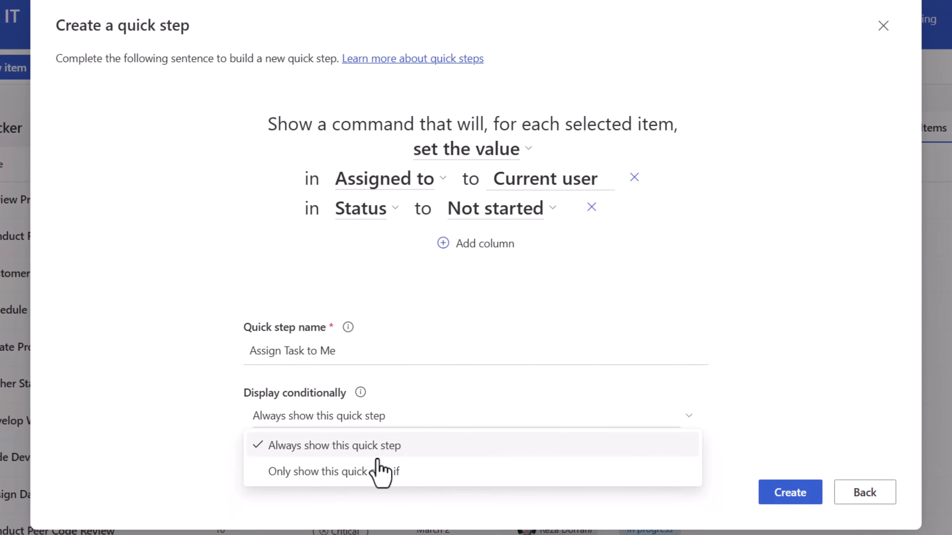
click(378, 472)
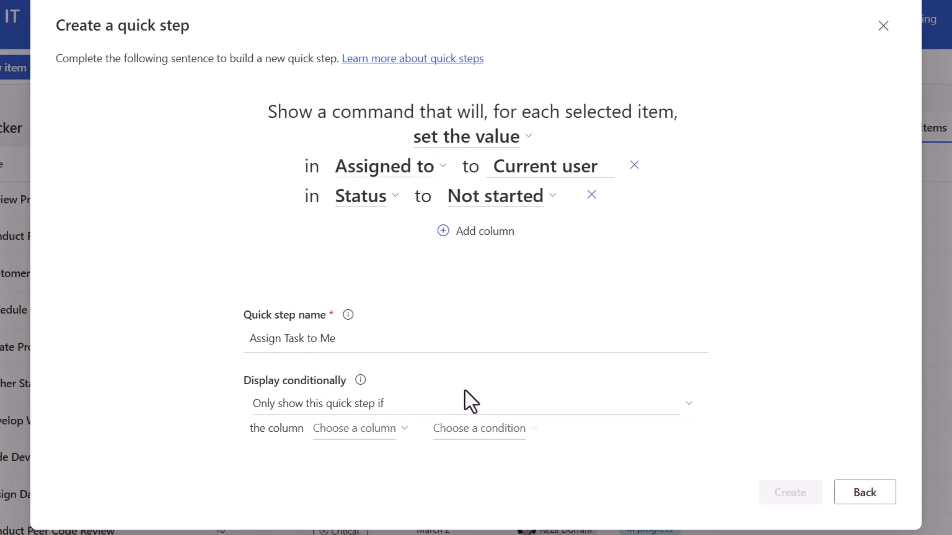
click(408, 428)
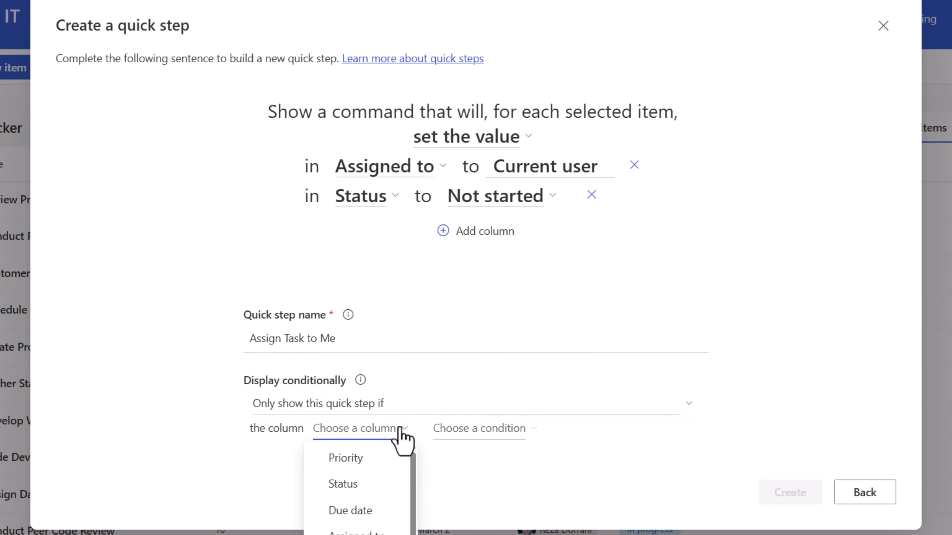
click(371, 488)
click(432, 435)
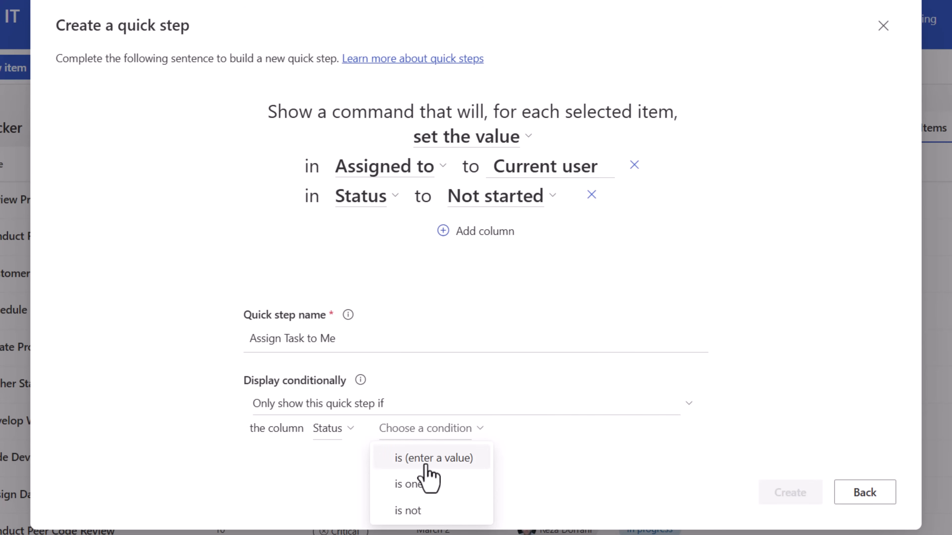
click(427, 458)
click(473, 436)
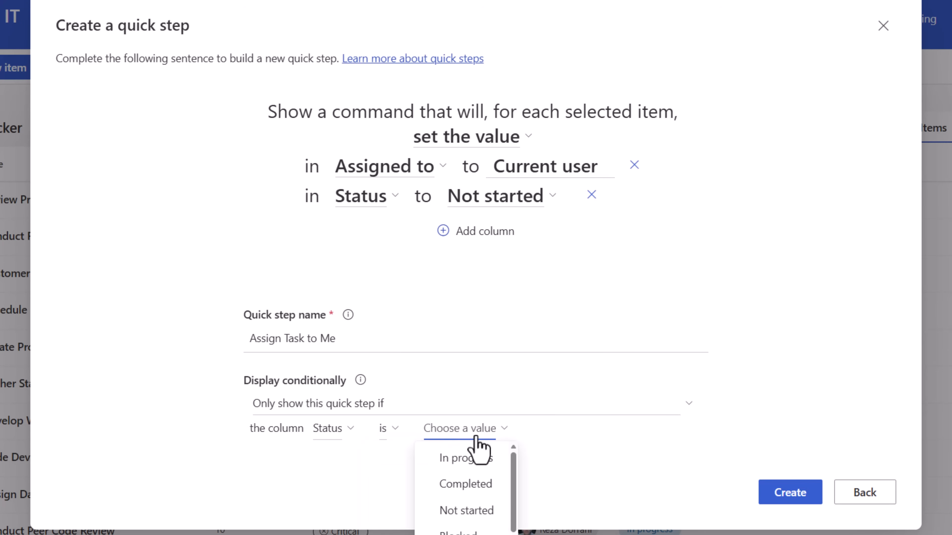
scroll(464, 487, down, 2)
click(452, 525)
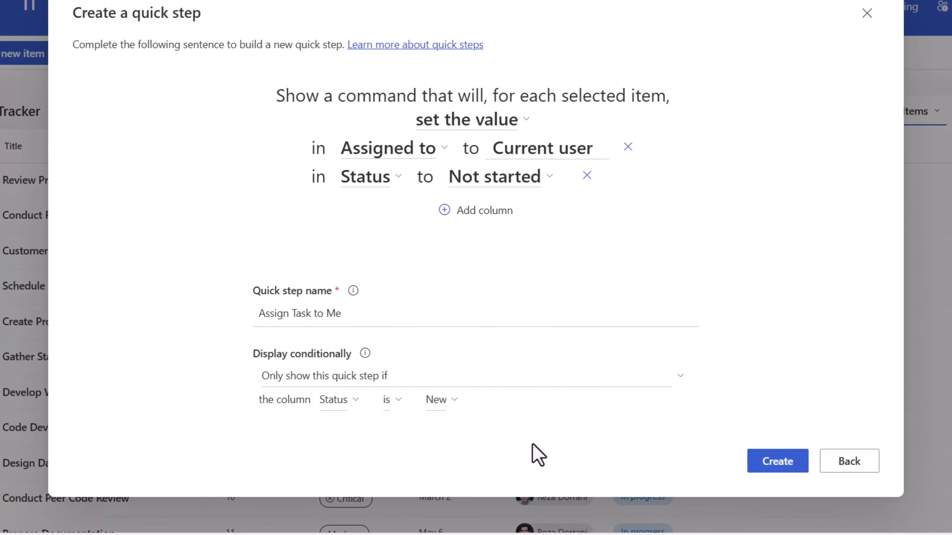
click(764, 469)
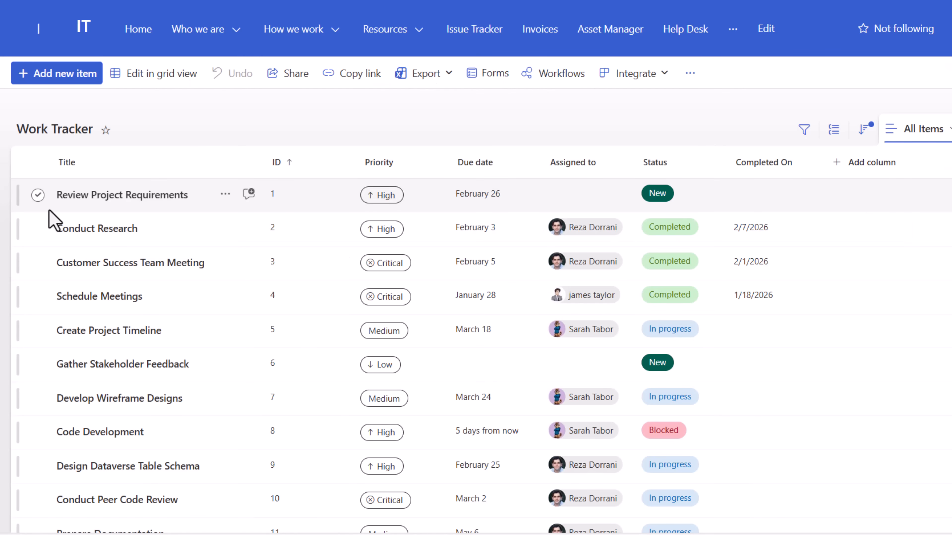
- Run the "Assign Task to Me" quick step on the Review Project Requirements item
click(38, 195)
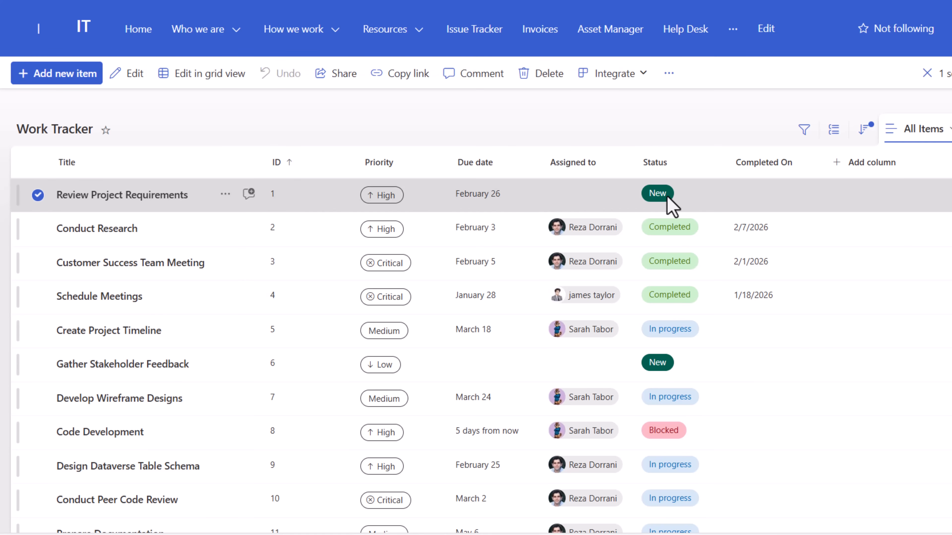
click(634, 74)
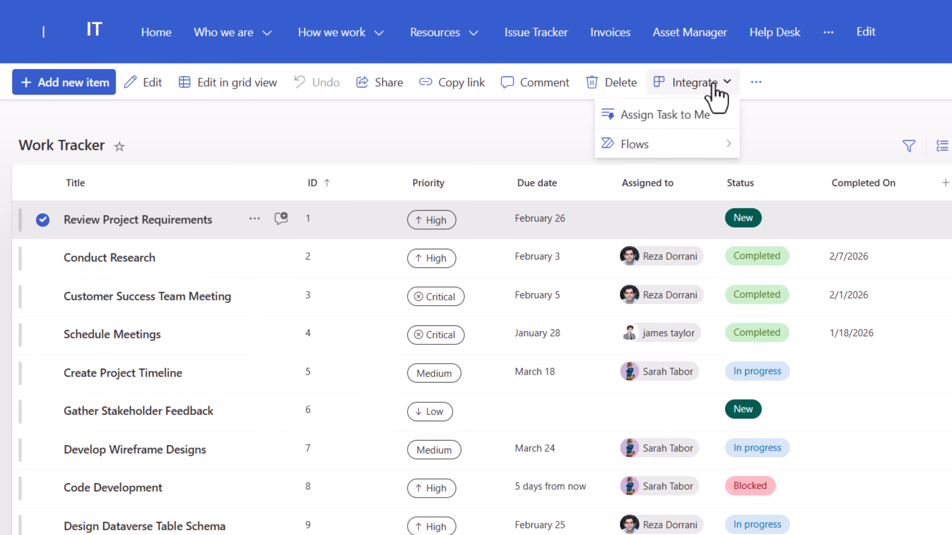
click(674, 114)
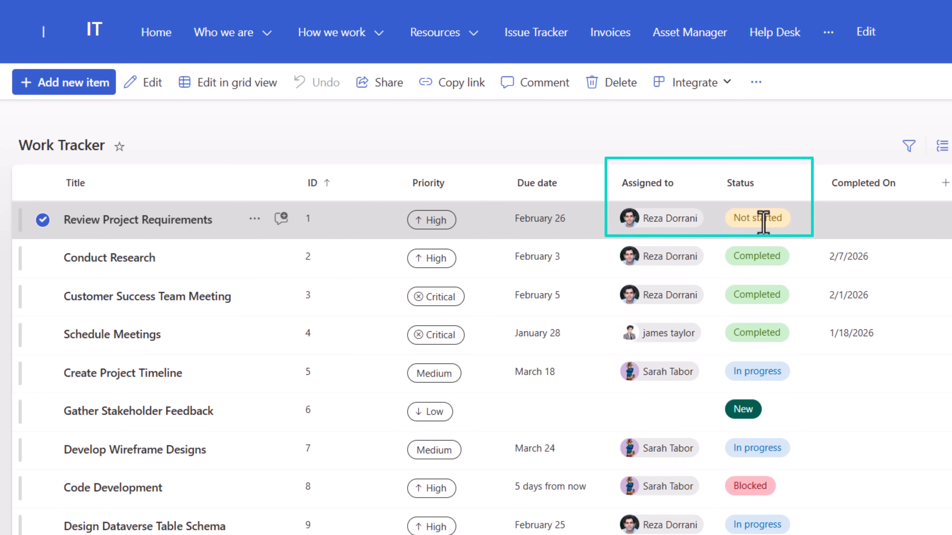
- Check whether "Assign Task to Me" is offered for the Conduct Research item and for the Gather Stakeholder Feedback item
click(55, 256)
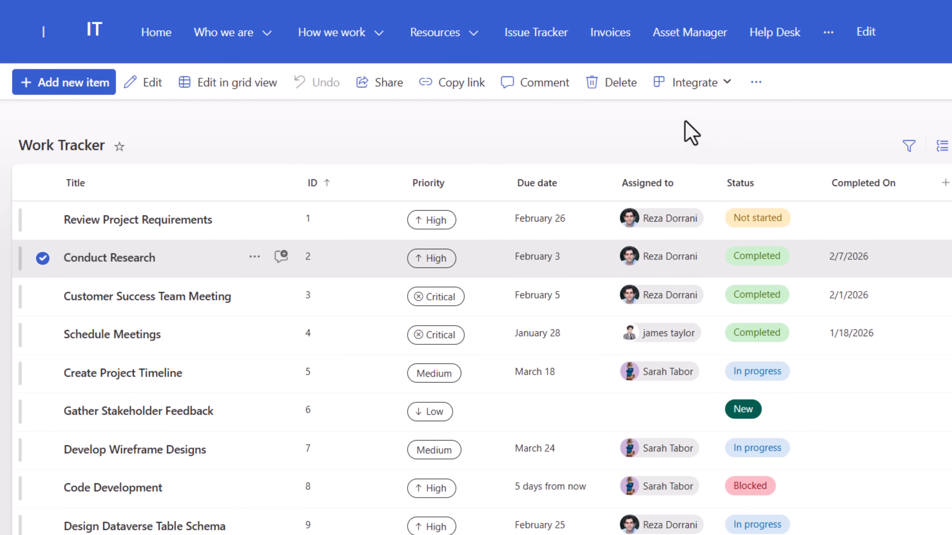
click(704, 90)
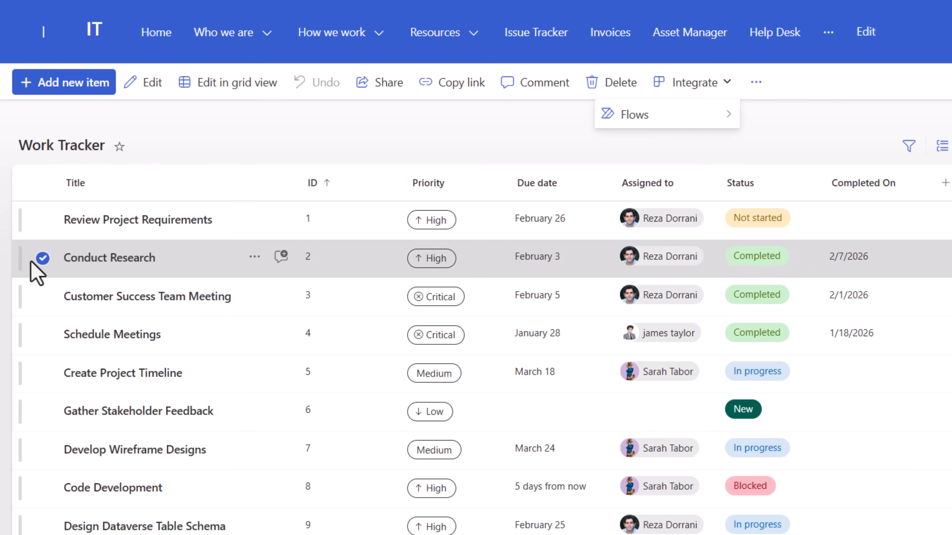
click(42, 258)
click(37, 414)
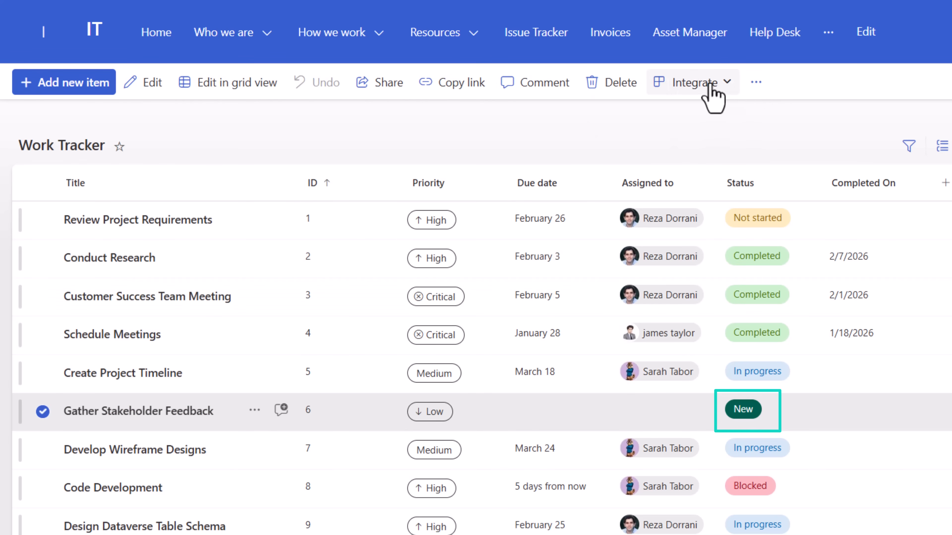
click(710, 92)
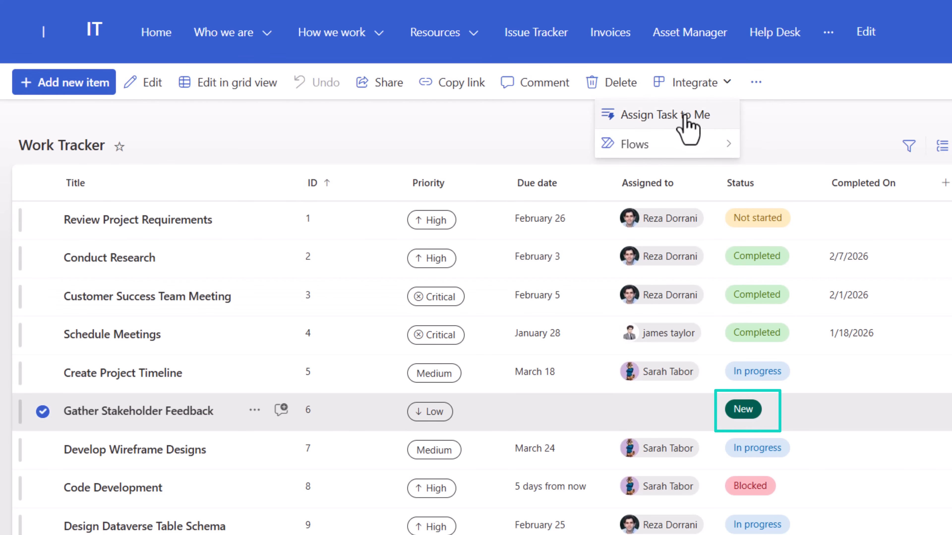
click(43, 411)
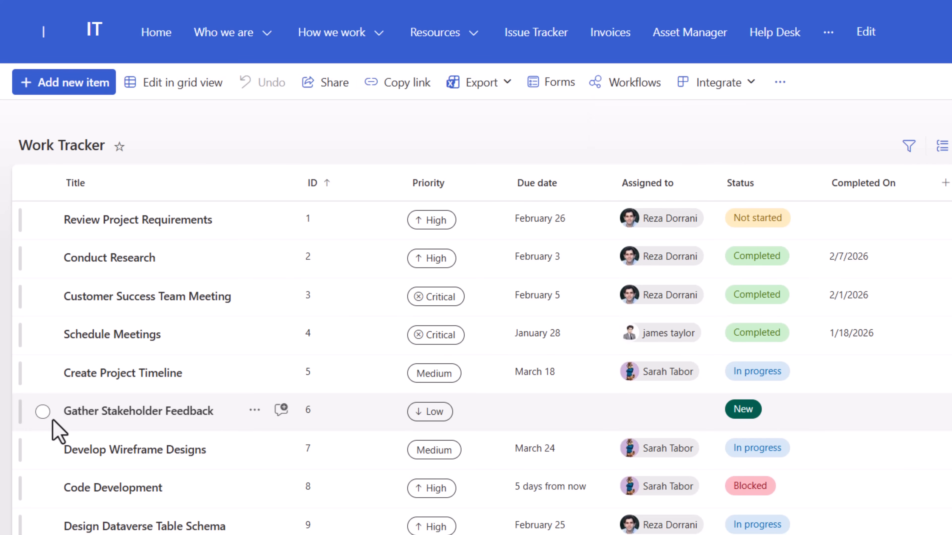
click(42, 411)
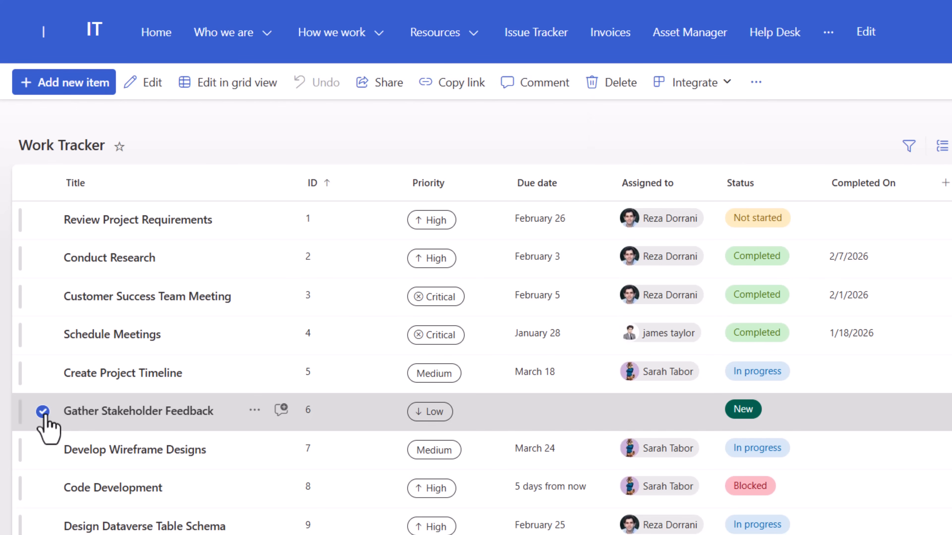
click(707, 87)
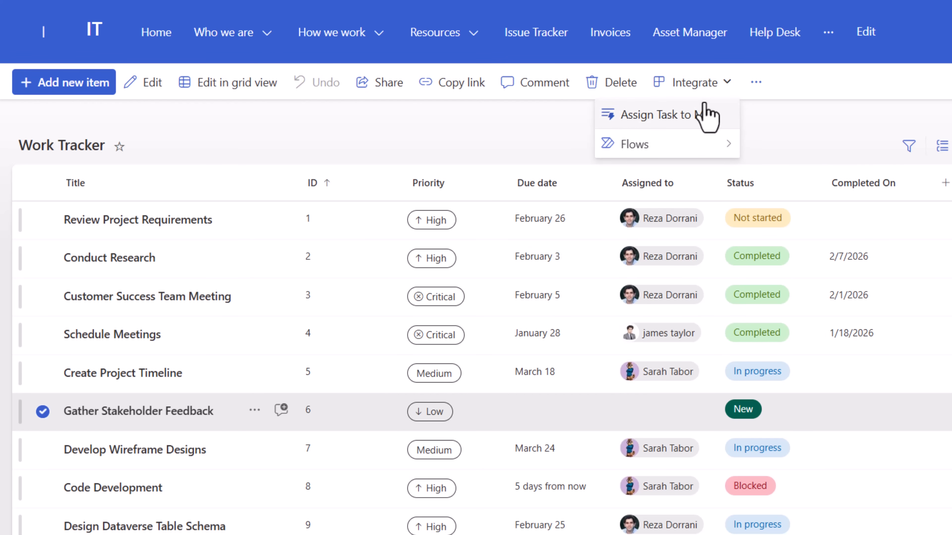
click(708, 117)
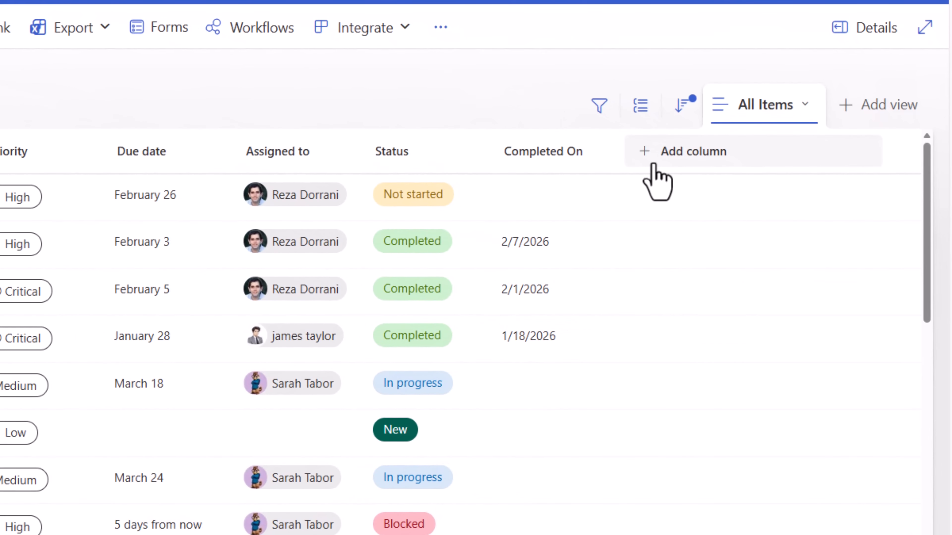
- Start a new Quick steps column in the Work Tracker list and name it "Actions"
click(654, 167)
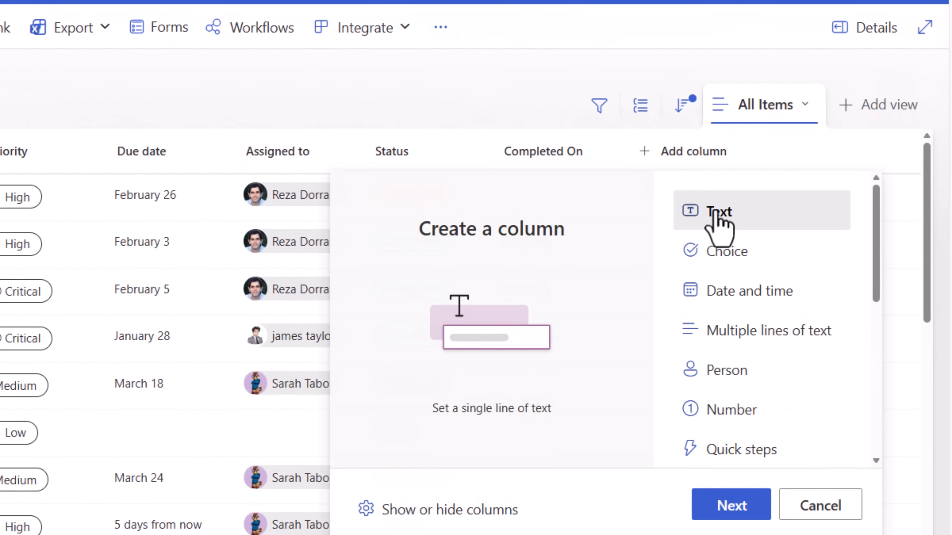
click(738, 464)
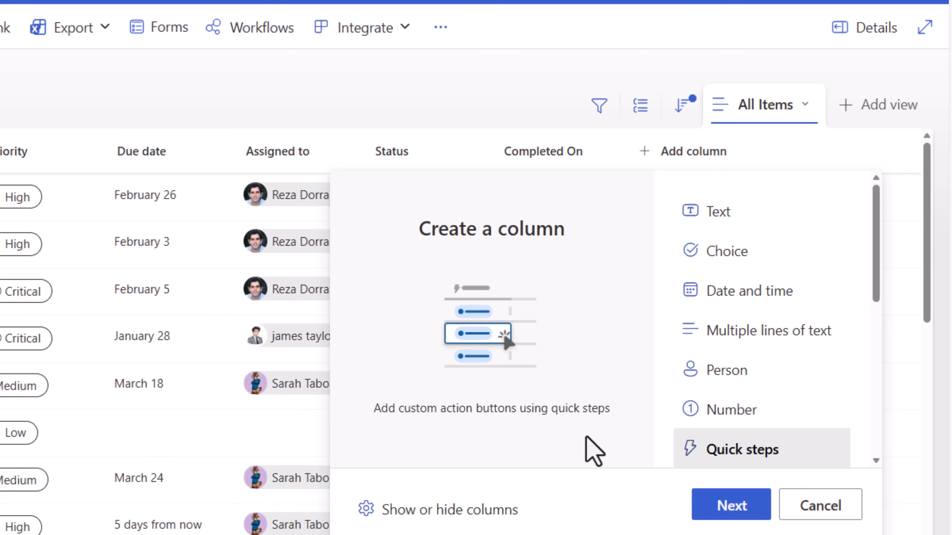
click(731, 504)
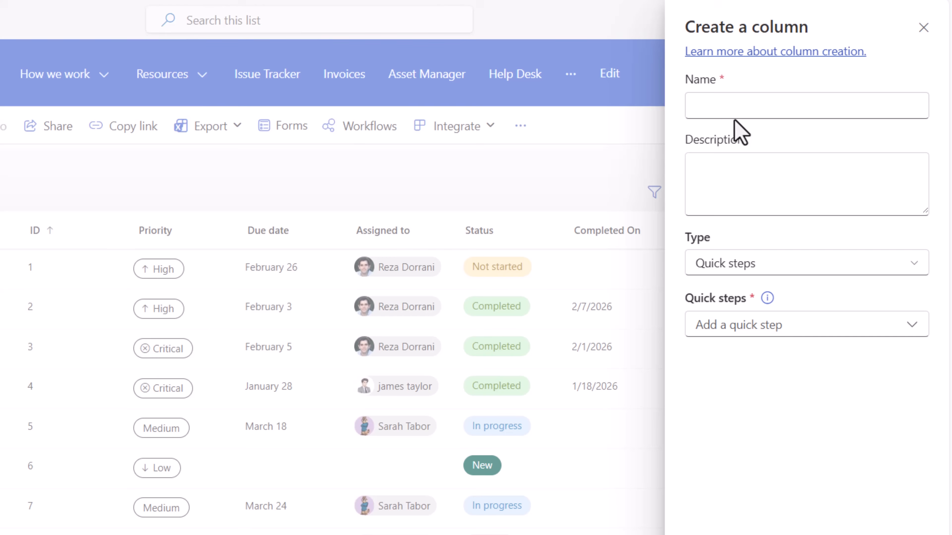
click(727, 107)
text(Actions)
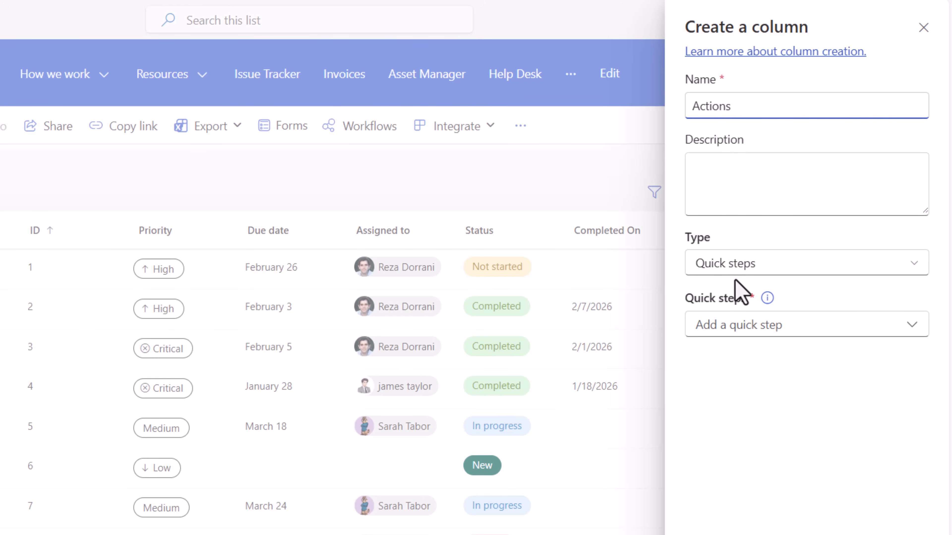
- Add the "Assign Task to Me" quick step to the Actions column and save the column
click(893, 328)
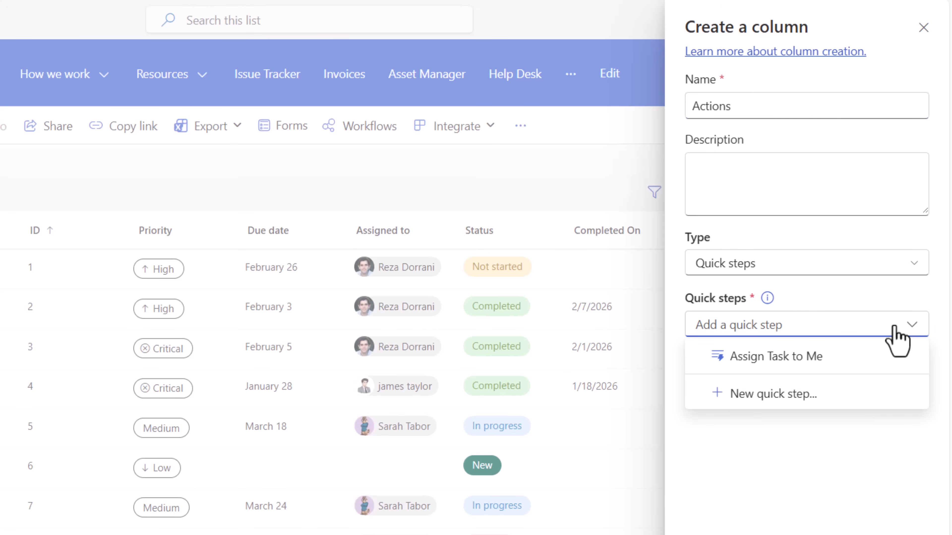
click(811, 358)
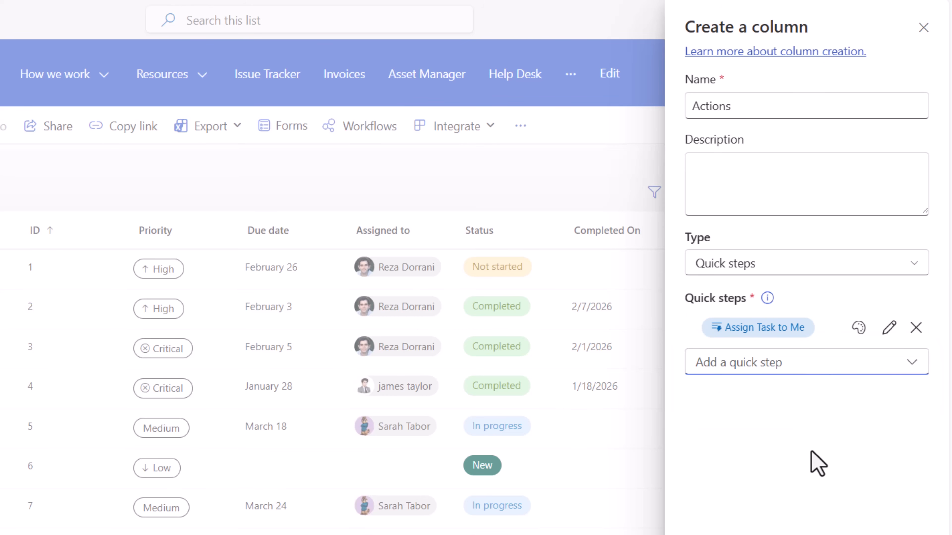
click(779, 514)
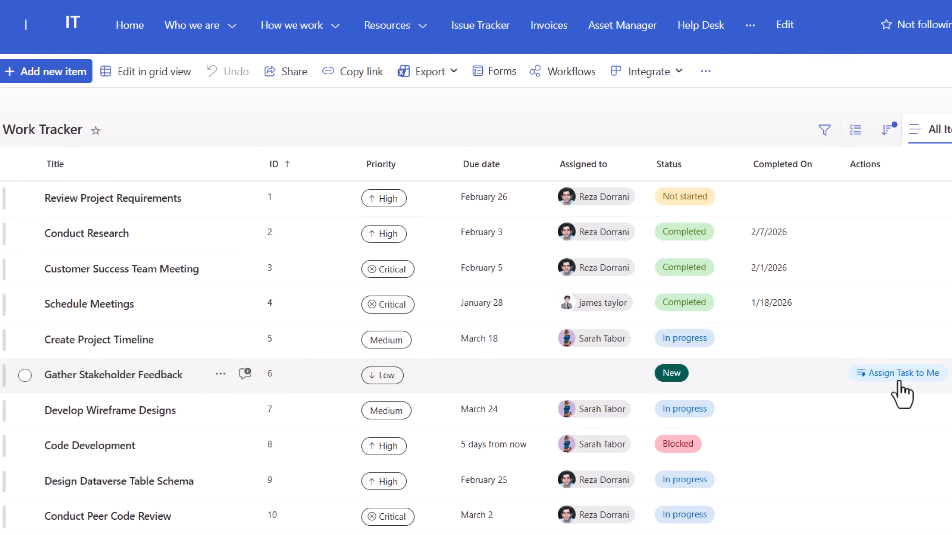
- Filter the list to Status New, and run "Assign Task to Me" on the Conduct Stakeholder Interviews and Develop Marketing Plan items
click(673, 173)
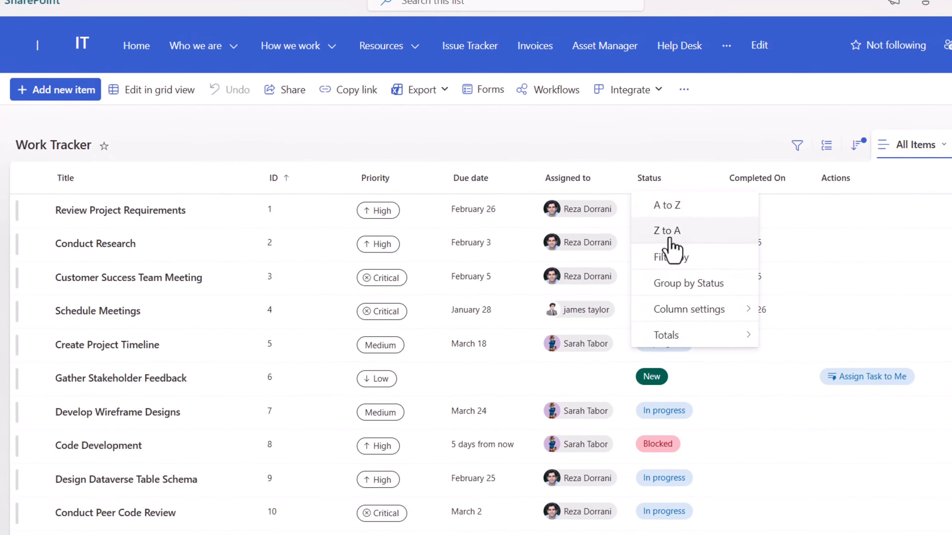
click(704, 248)
click(862, 82)
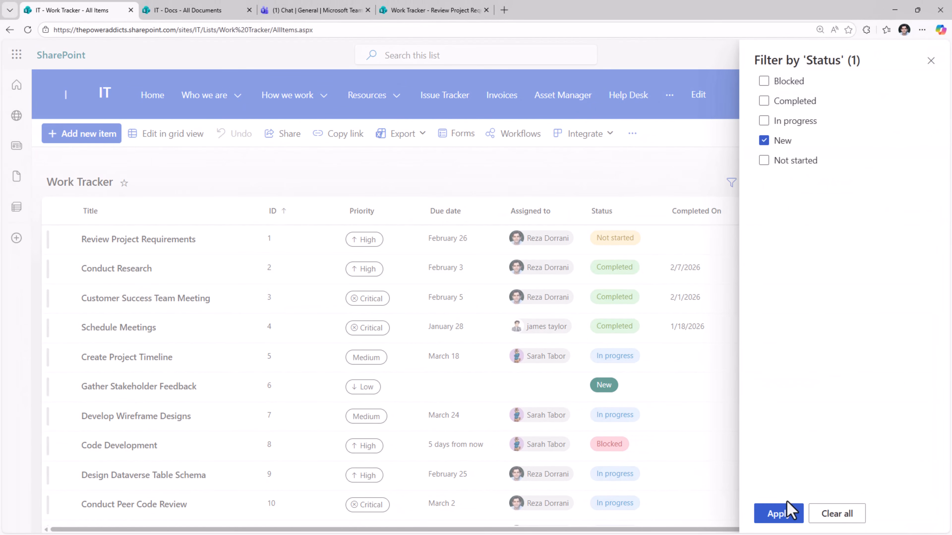
click(784, 516)
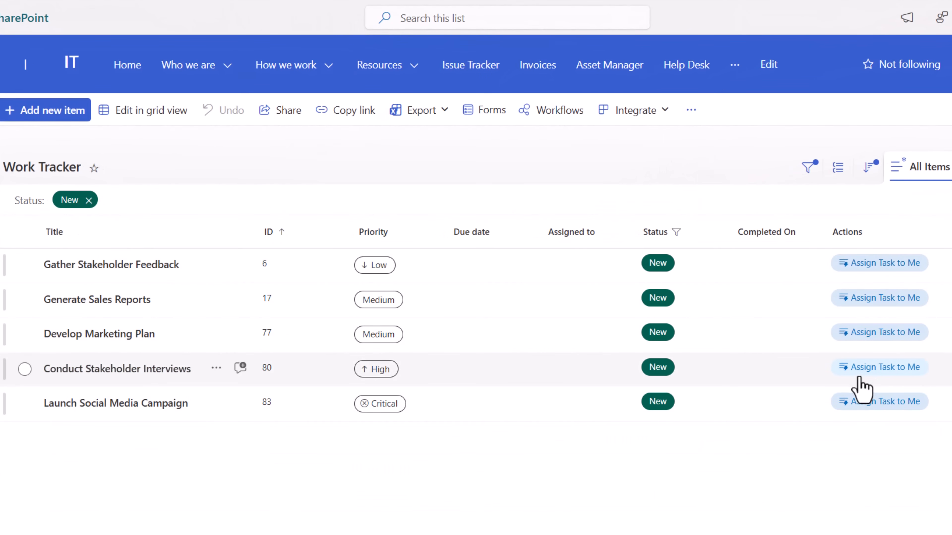
click(859, 369)
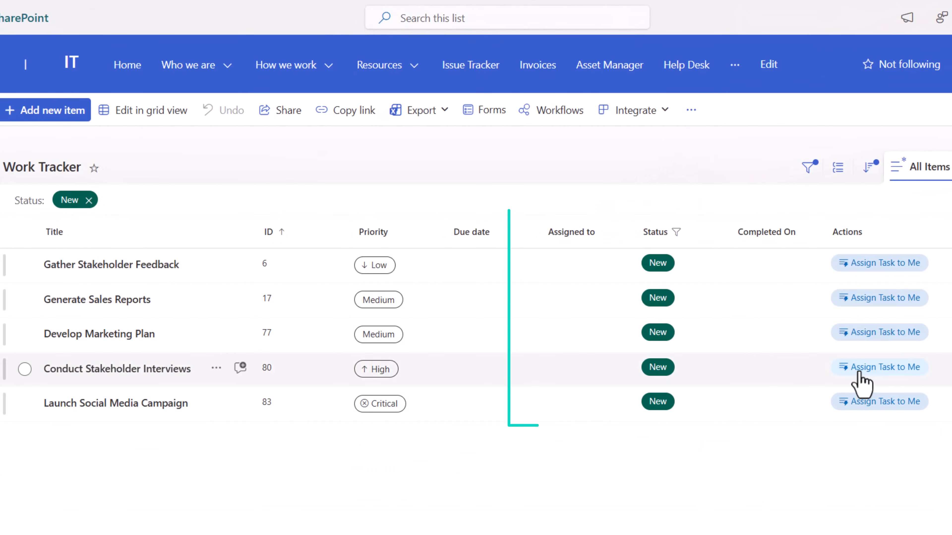
click(860, 333)
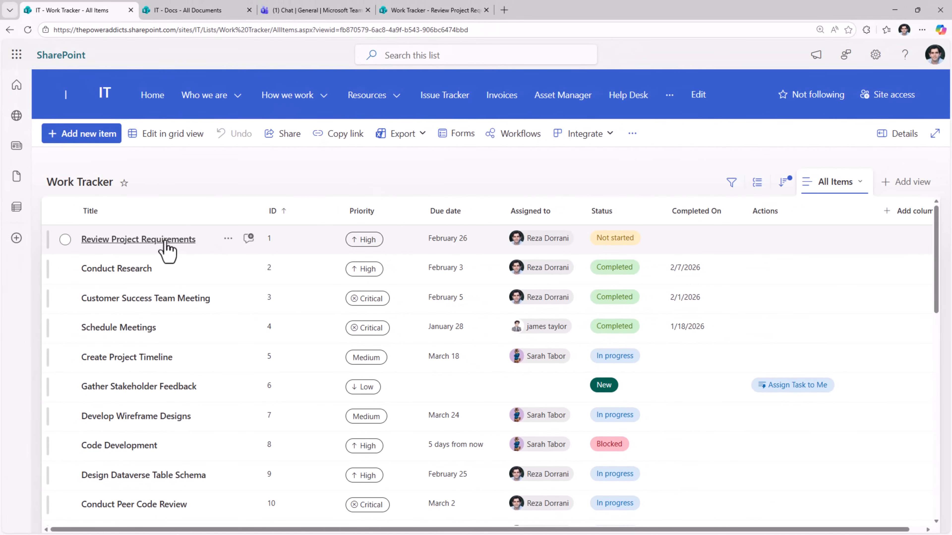
- Set the Review Project Requirements item's Status to Completed and its Completed On date to 2/13/2026
click(166, 243)
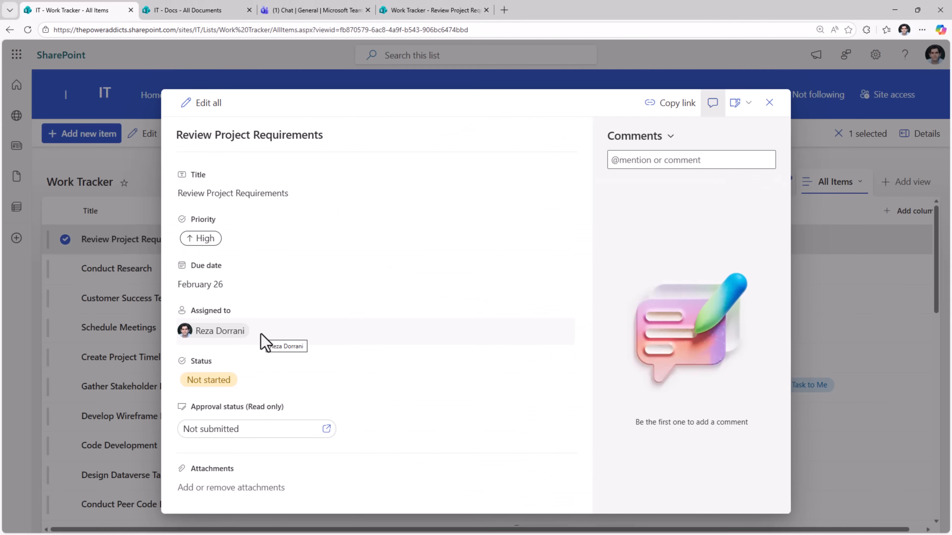
click(266, 383)
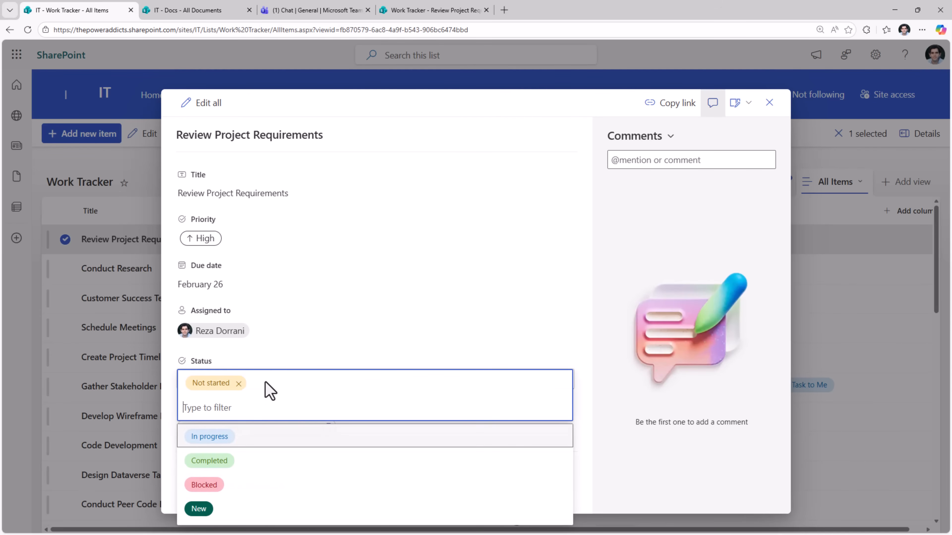
click(227, 460)
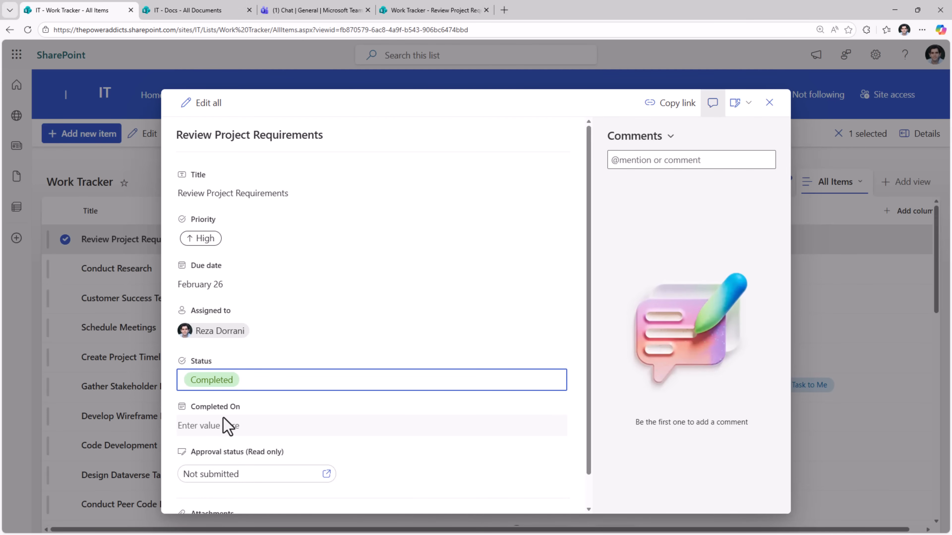
click(245, 425)
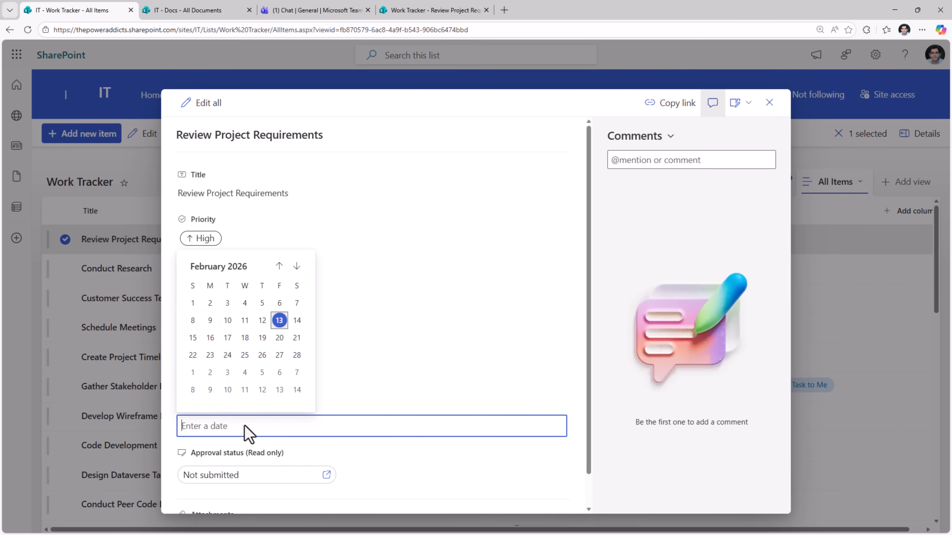
click(279, 321)
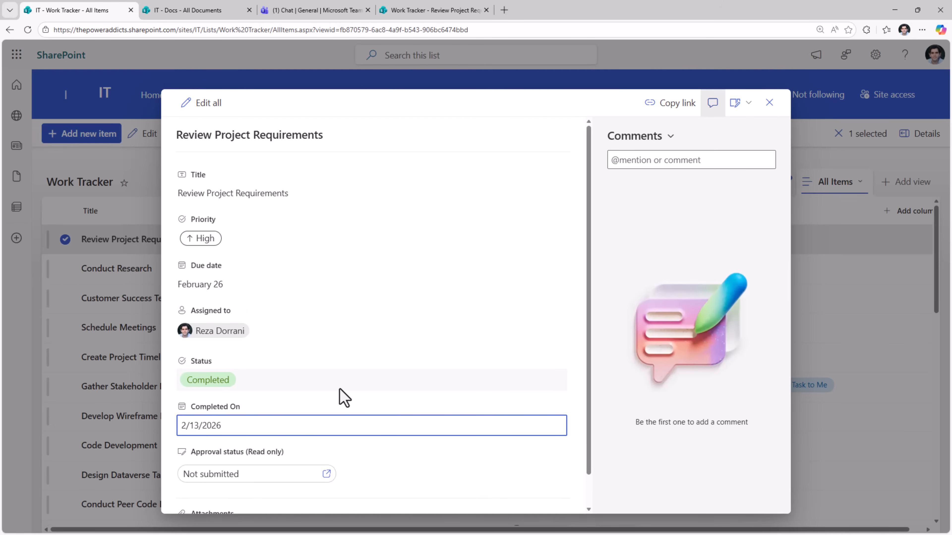
key(Escape)
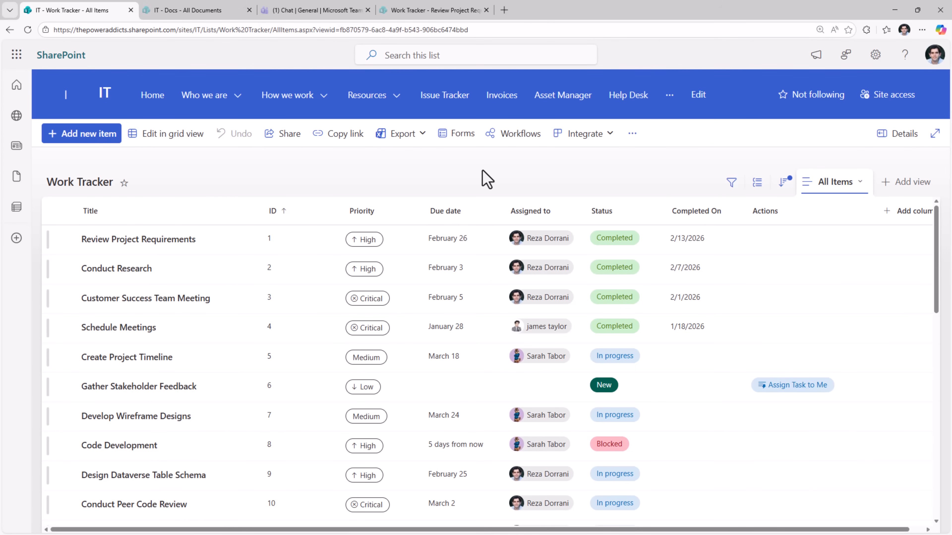
- Edit the Actions column and start a new quick step of the "Set a value" type for it
click(602, 135)
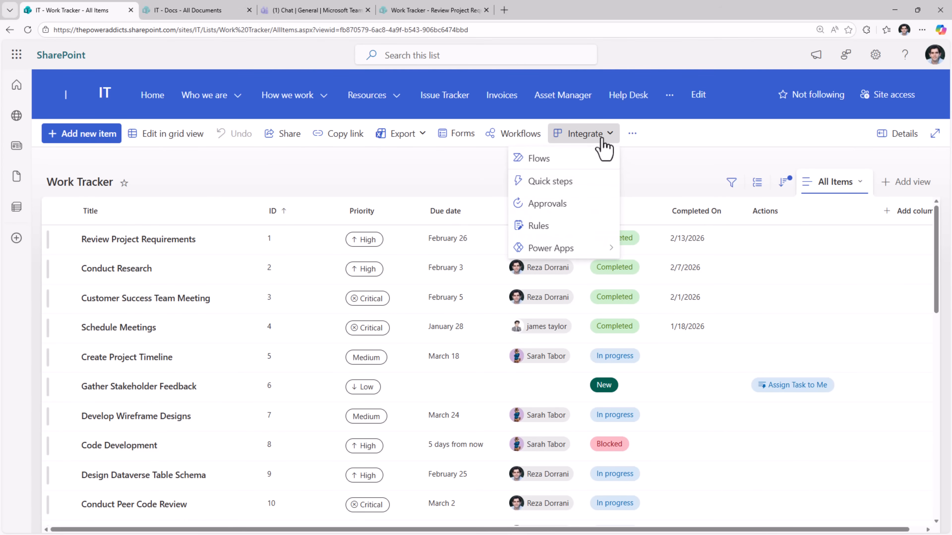
click(663, 190)
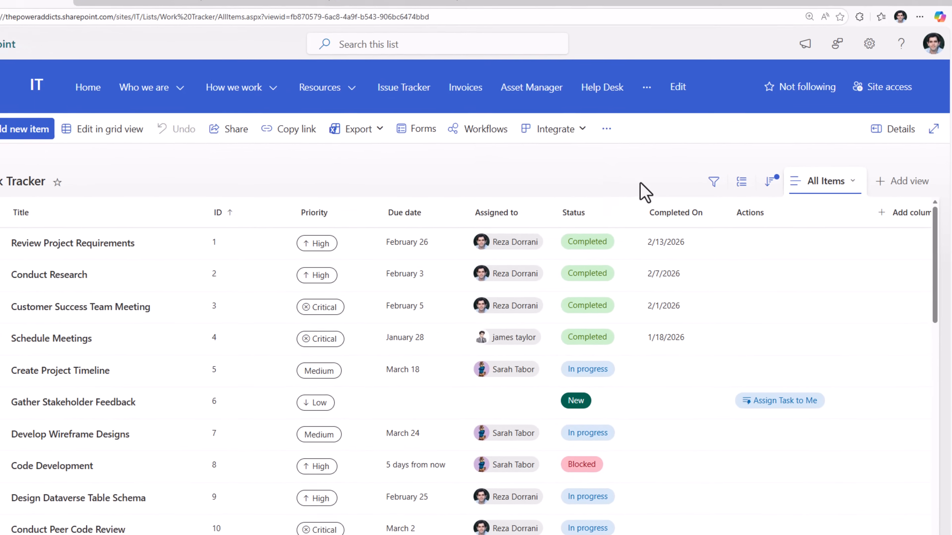
click(774, 212)
mouse_move(782, 230)
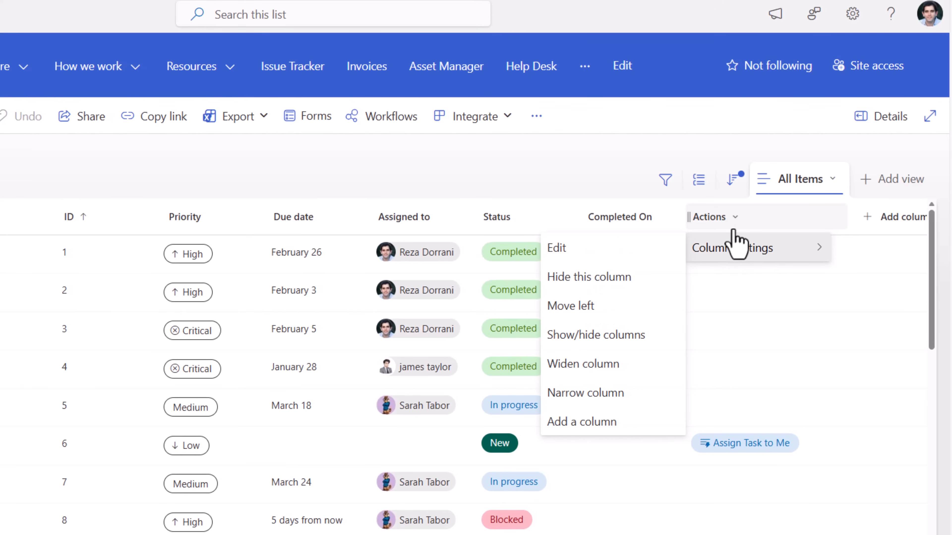
click(609, 255)
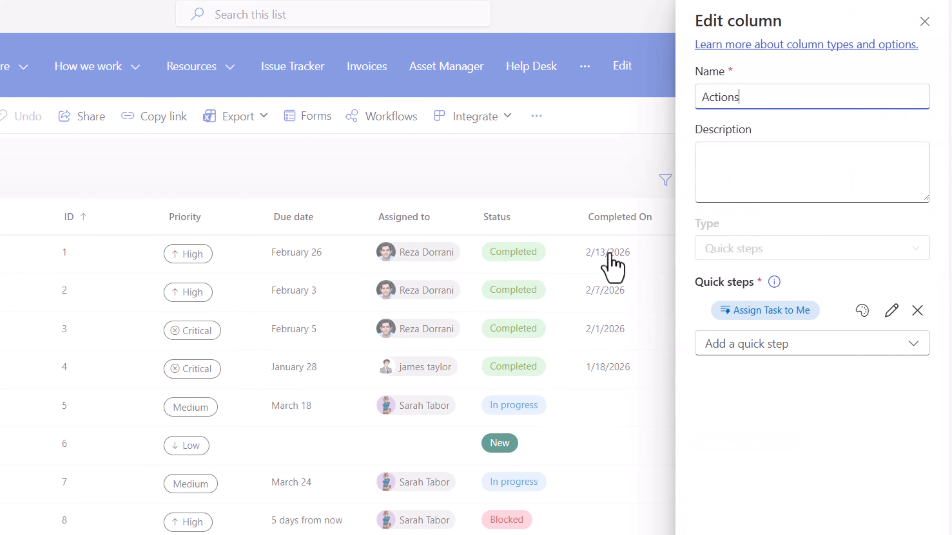
click(917, 356)
click(809, 375)
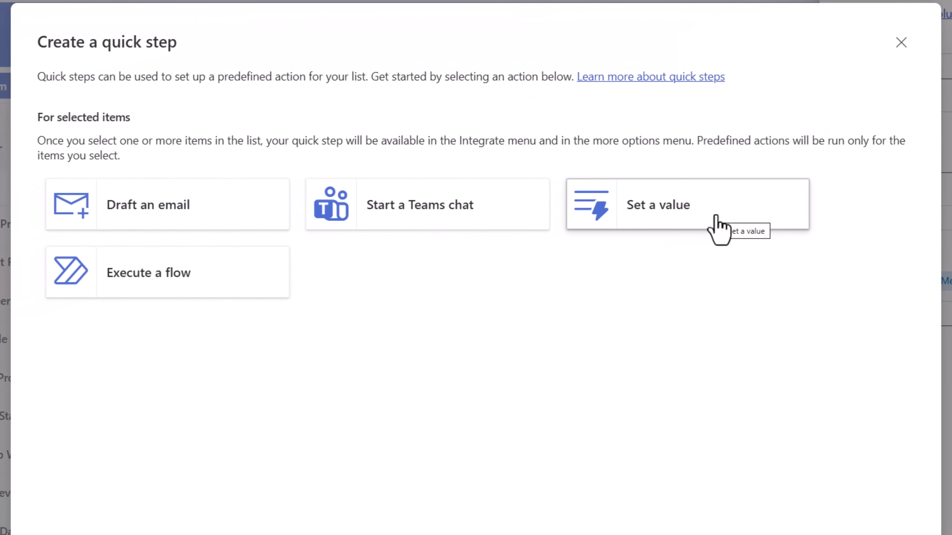
click(716, 218)
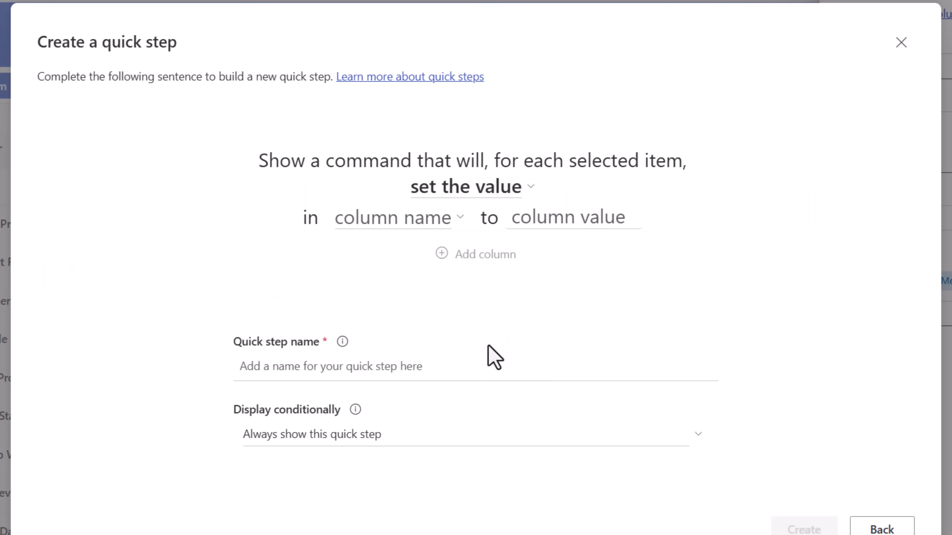
- Name the quick step "Complete the Task" and have it set Completed On to Today (relative)
click(291, 372)
text(Complete the Task)
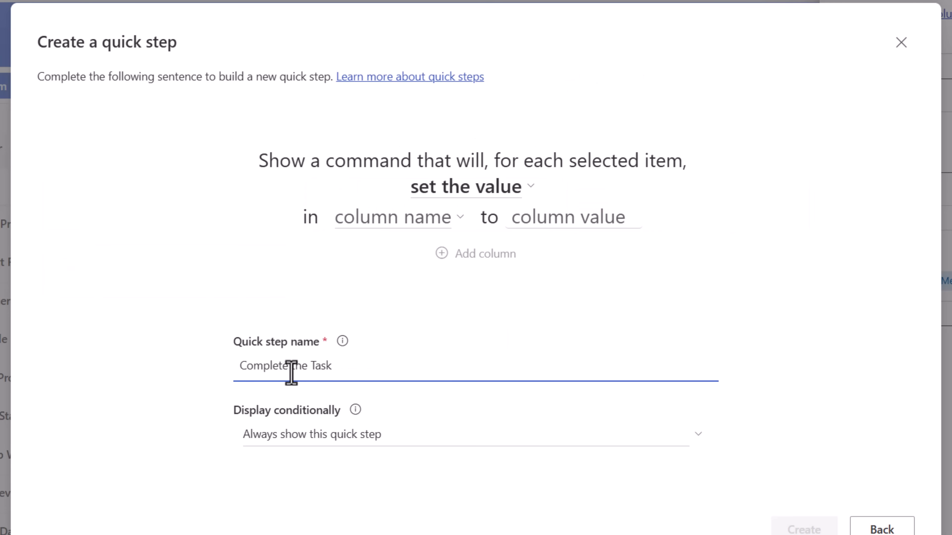
click(423, 221)
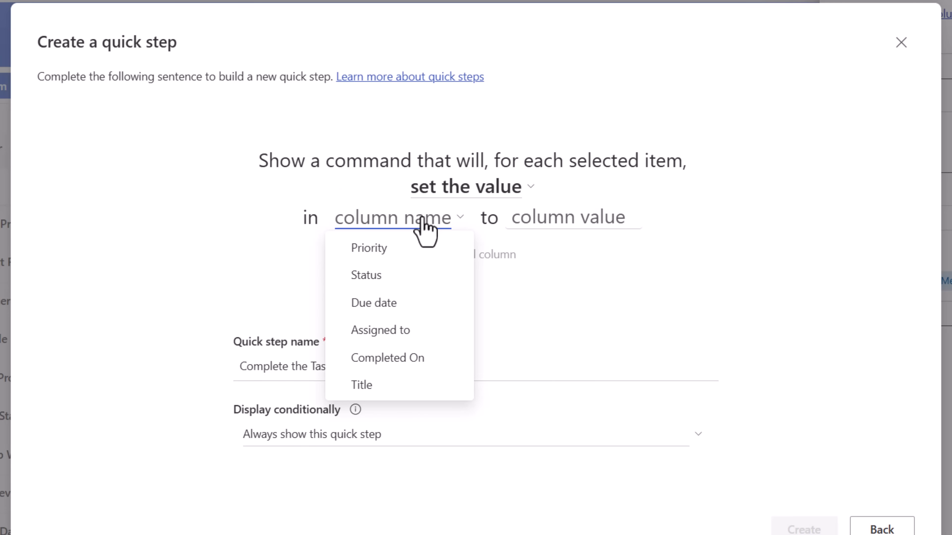
click(425, 358)
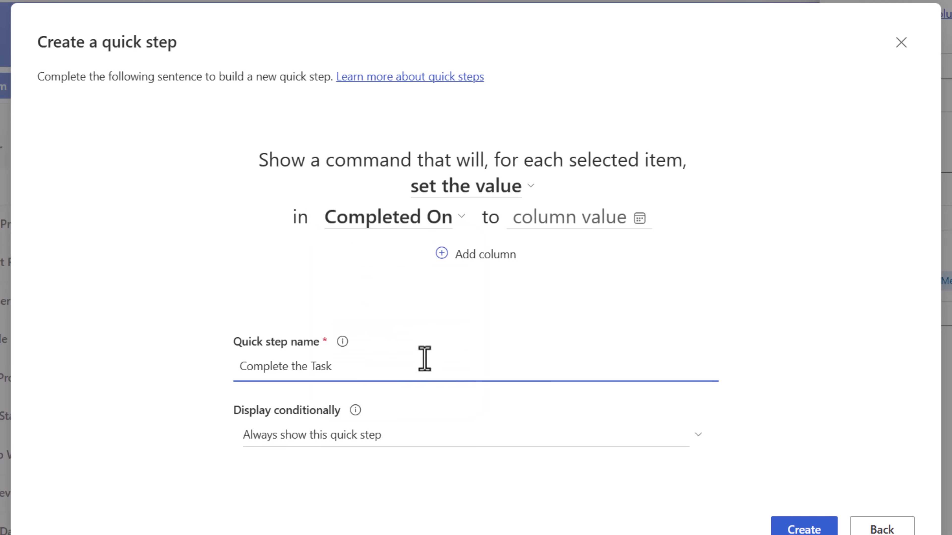
click(637, 221)
click(539, 243)
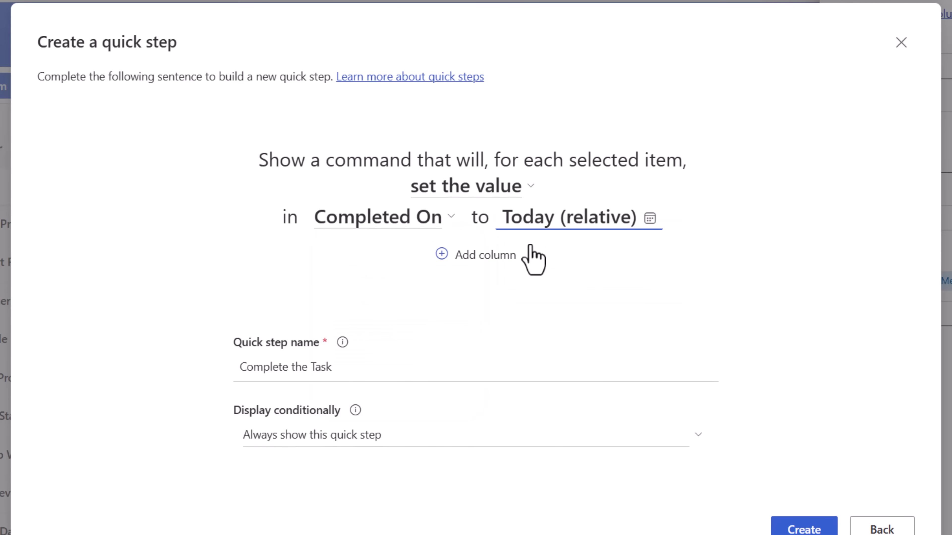
- Add the Status column with the value Completed to the "Complete the Task" quick step
click(483, 257)
click(404, 234)
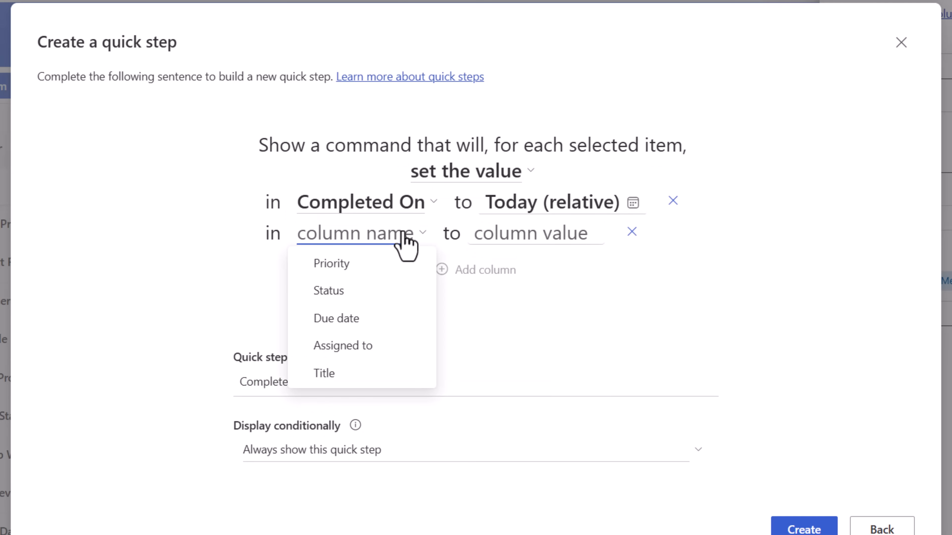
click(390, 290)
click(529, 242)
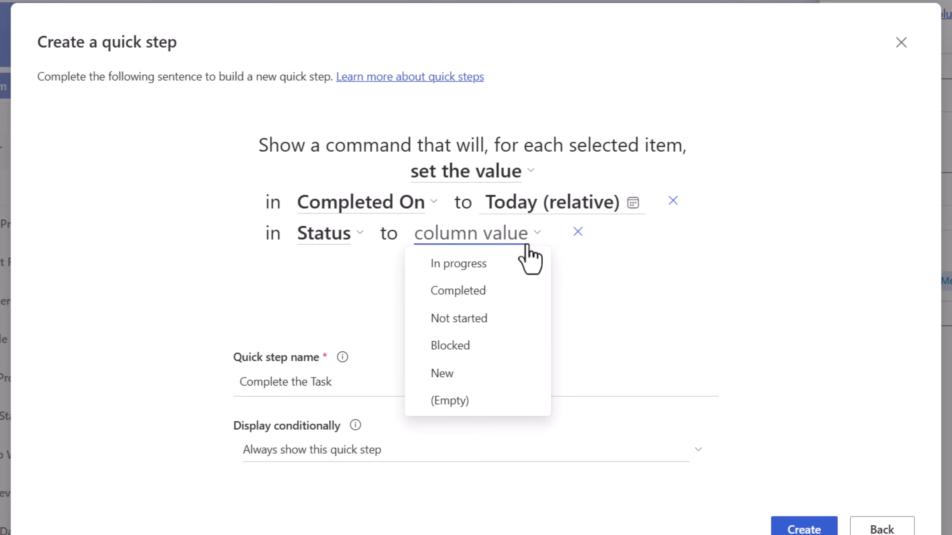
click(489, 290)
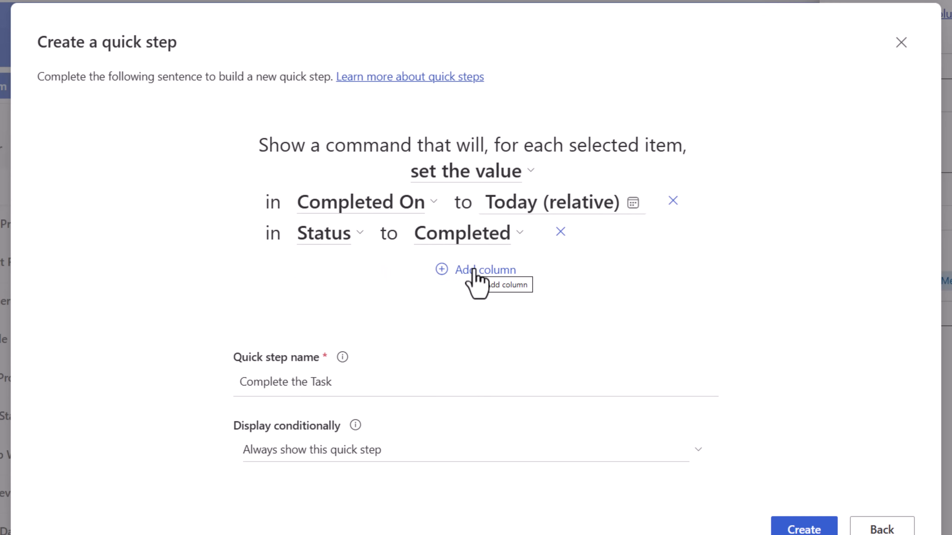
- Show the "Complete the Task" quick step only if the Assigned to column is Current user, and create it
click(316, 452)
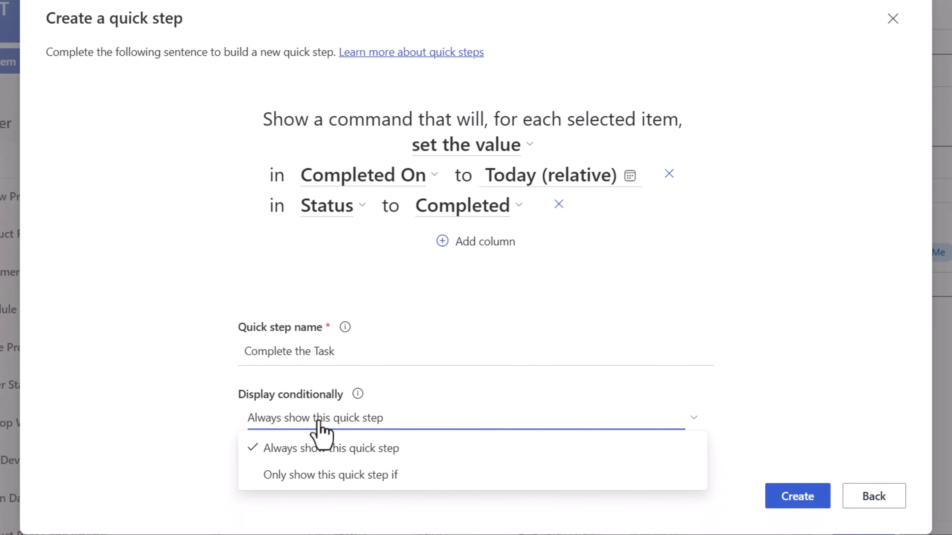
click(331, 438)
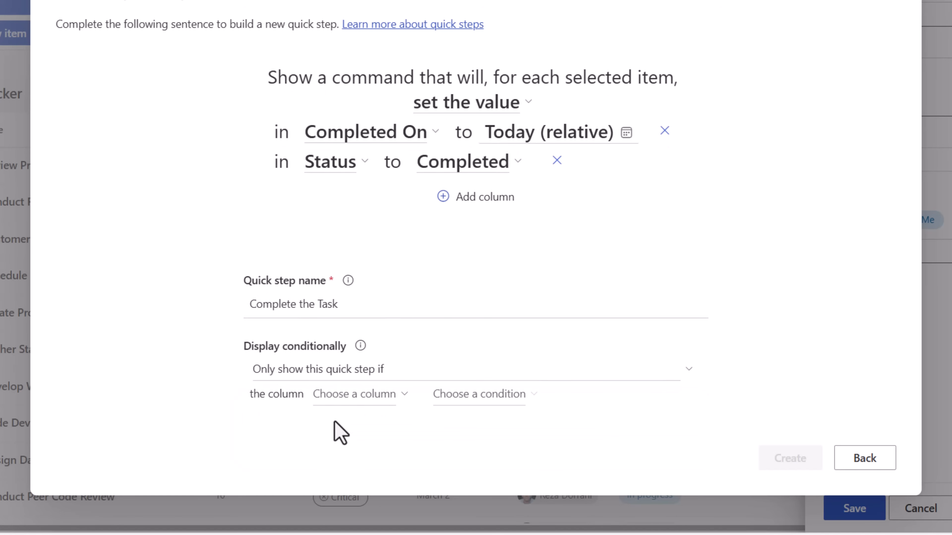
click(335, 398)
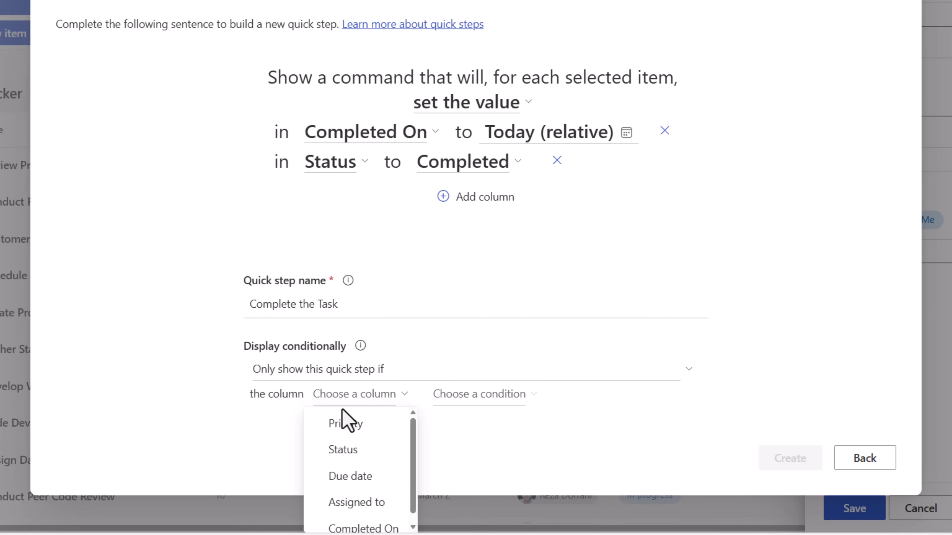
click(366, 506)
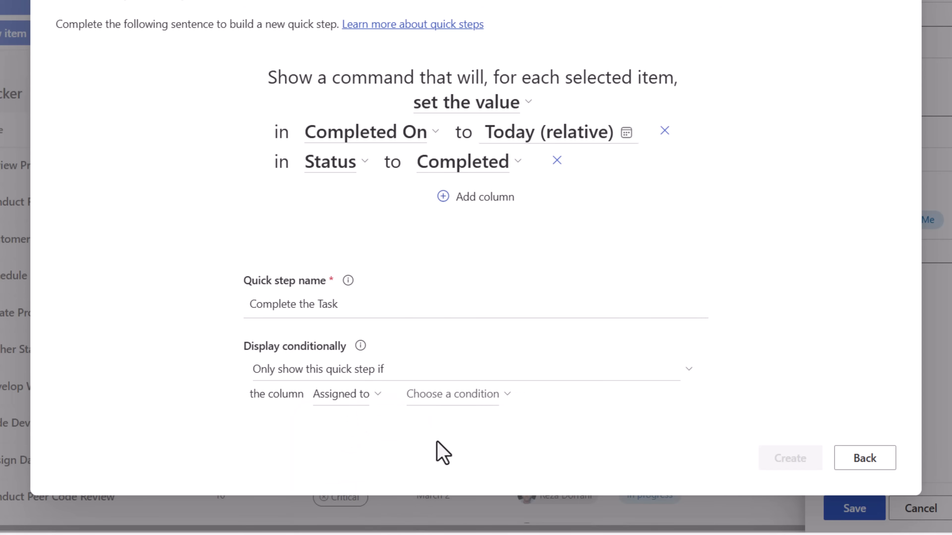
click(465, 401)
click(449, 431)
click(511, 396)
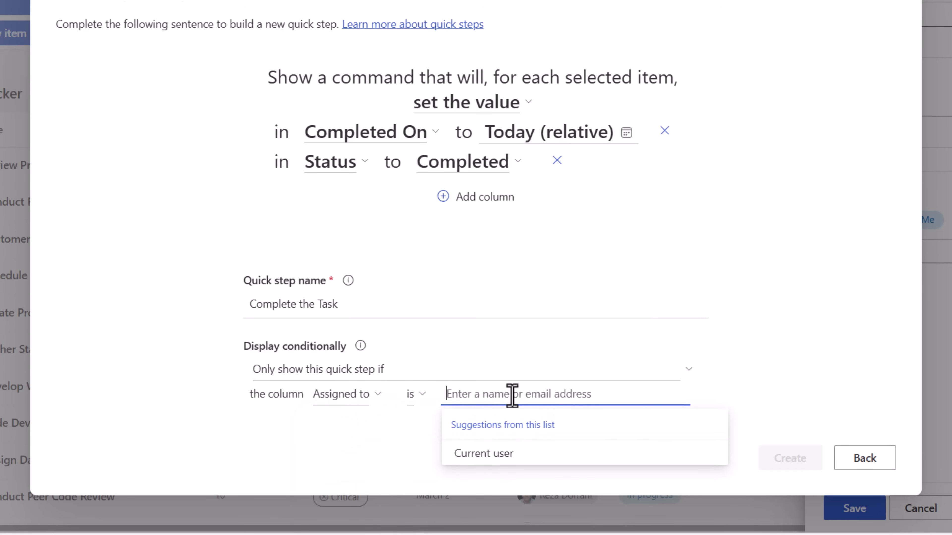
click(487, 454)
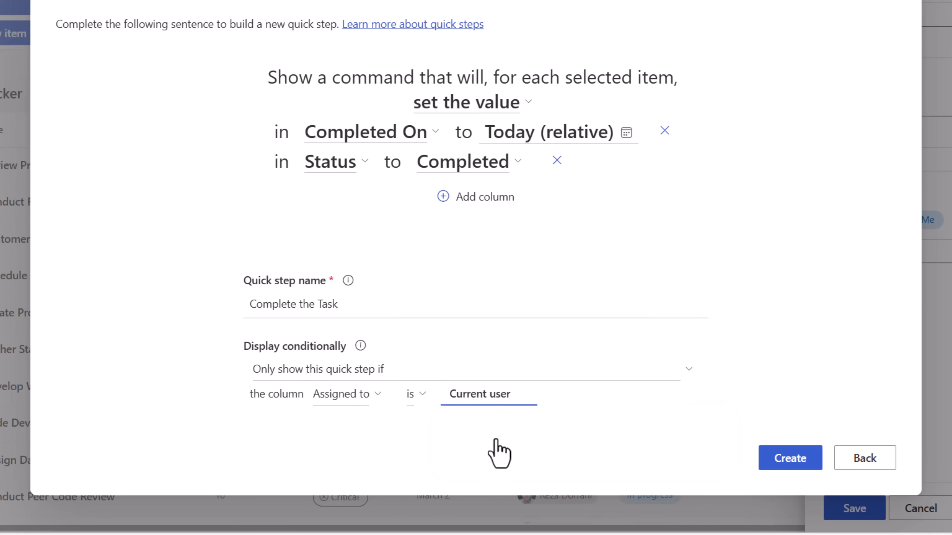
click(784, 462)
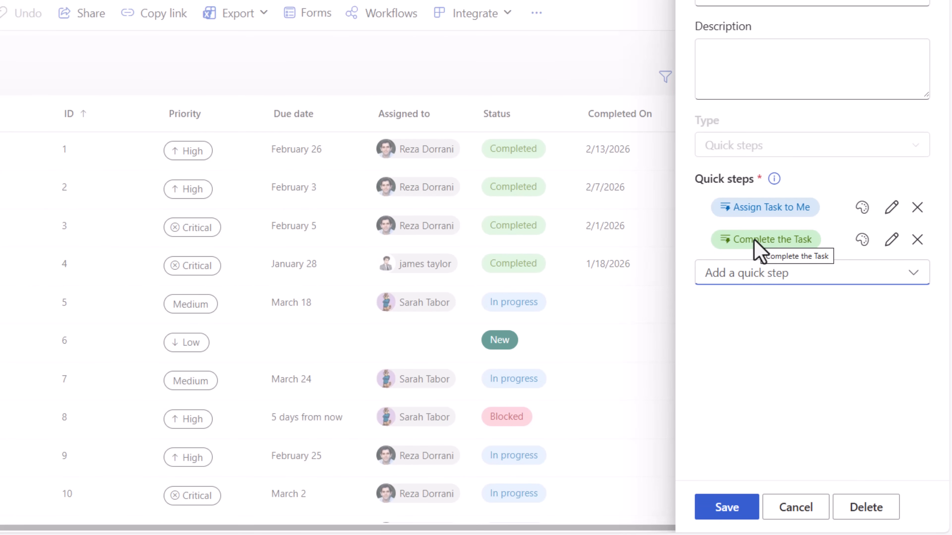
- Give "Complete the Task" a teal fill and "Assign Task to Me" a dark blue fill, and save the Actions column
click(862, 240)
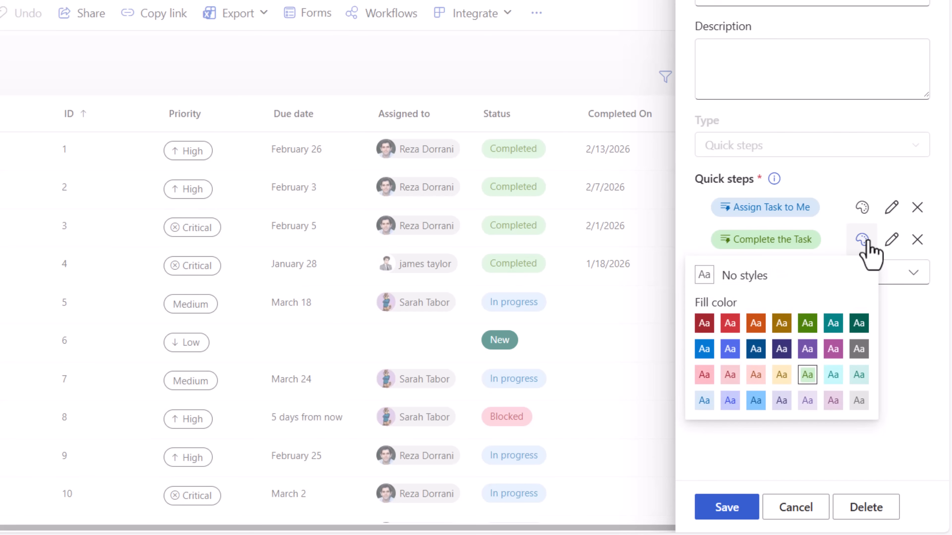
click(833, 324)
click(862, 208)
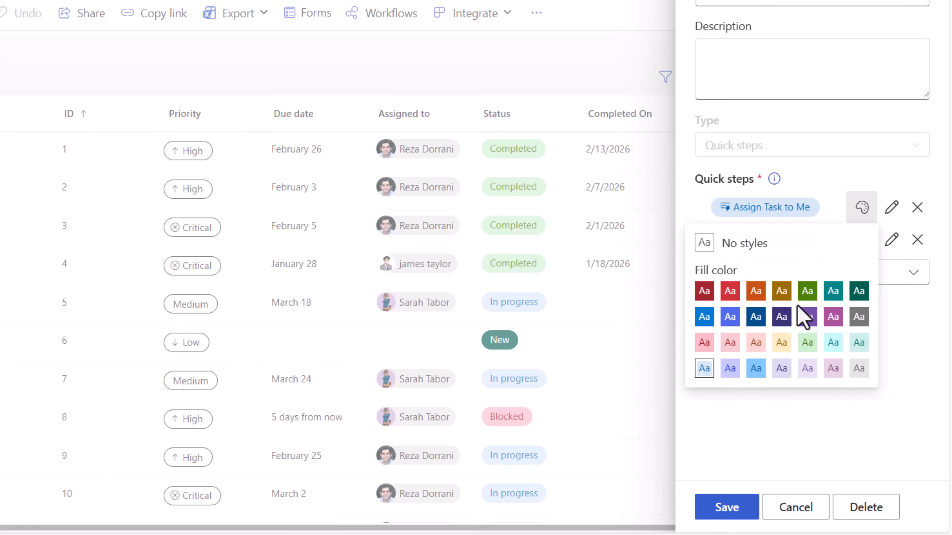
click(756, 316)
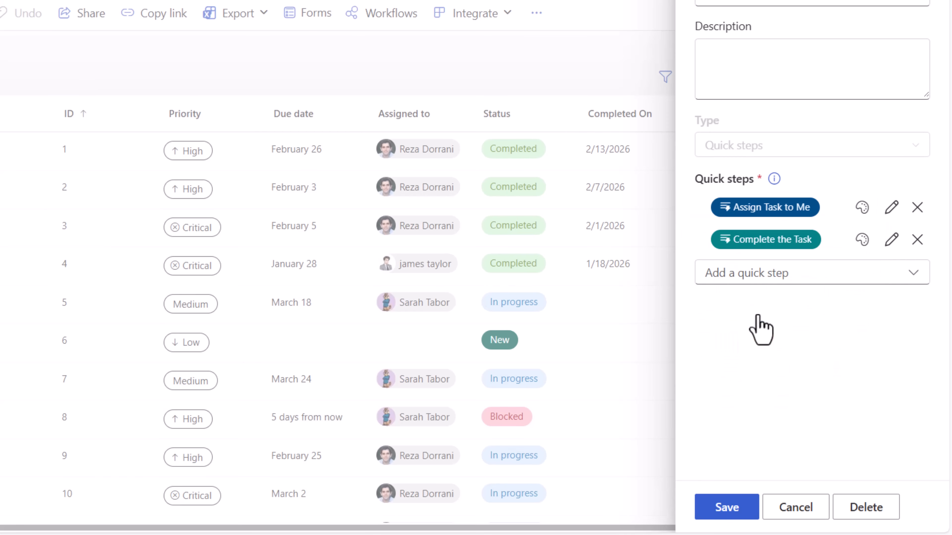
click(751, 516)
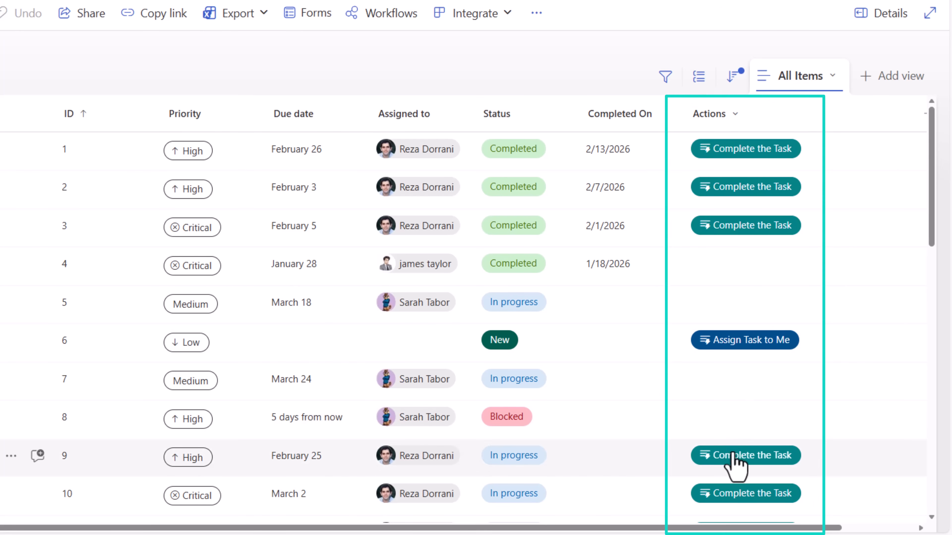
- Run "Complete the Task" on the Design Dataverse Table Schema item
scroll(732, 455, down, 5)
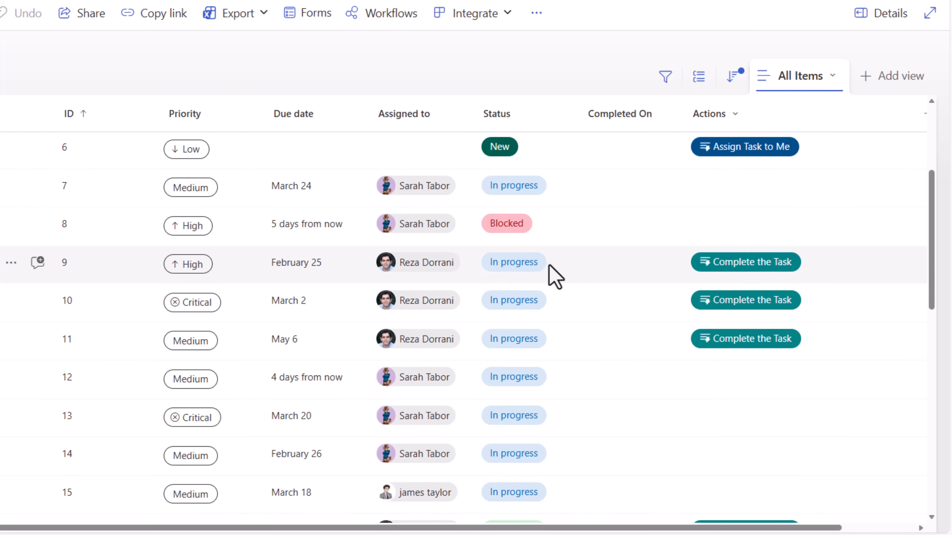
click(728, 268)
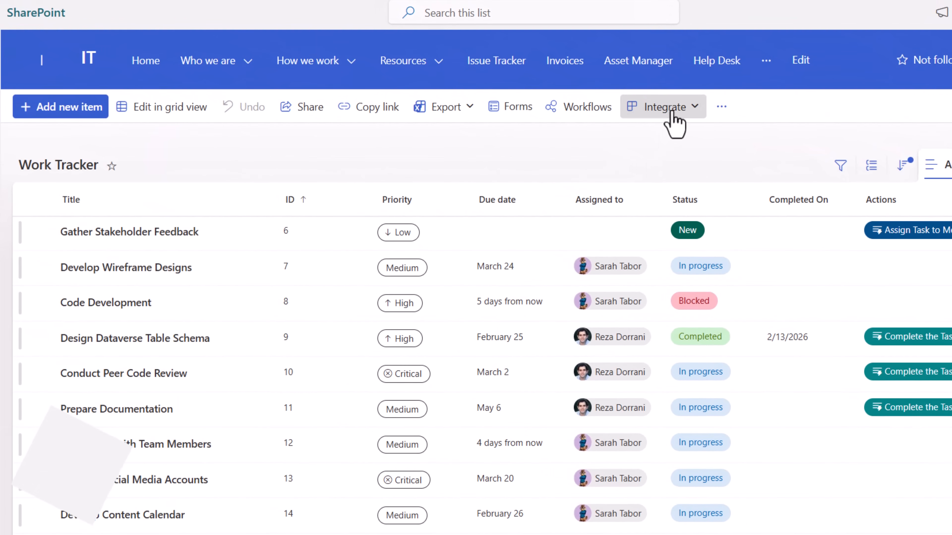
click(673, 116)
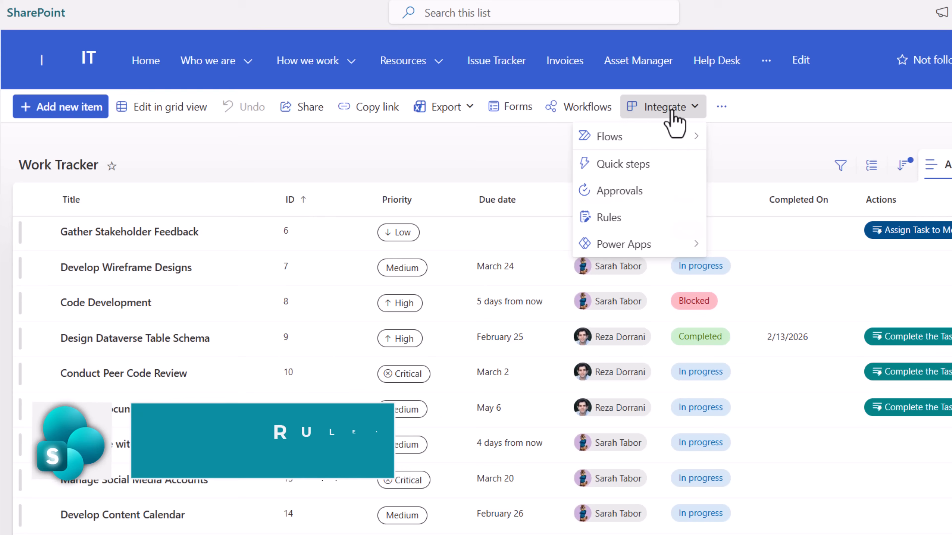
click(608, 225)
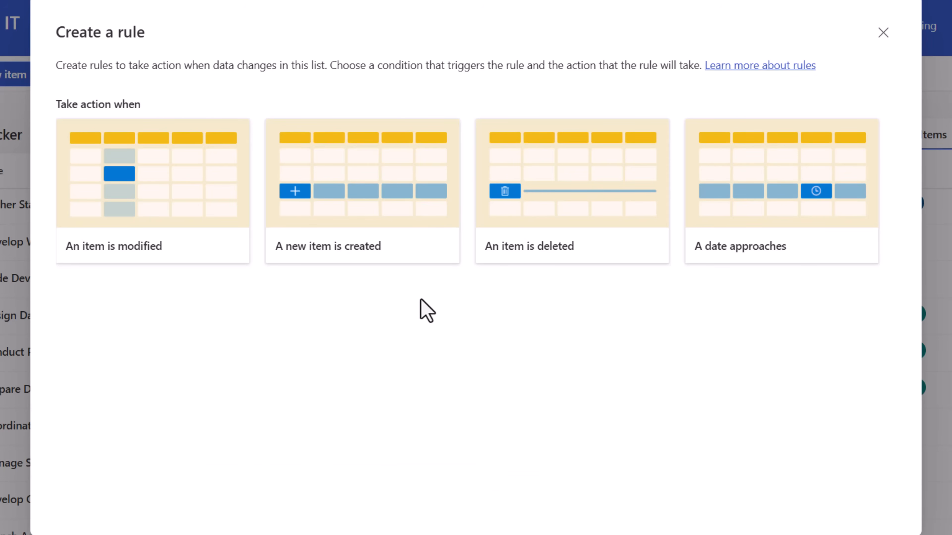
click(379, 262)
click(365, 235)
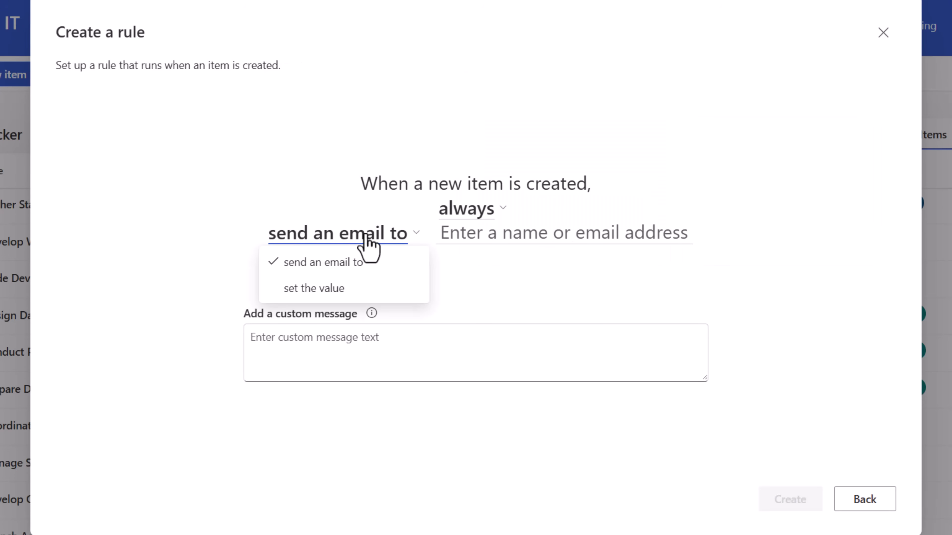
click(344, 288)
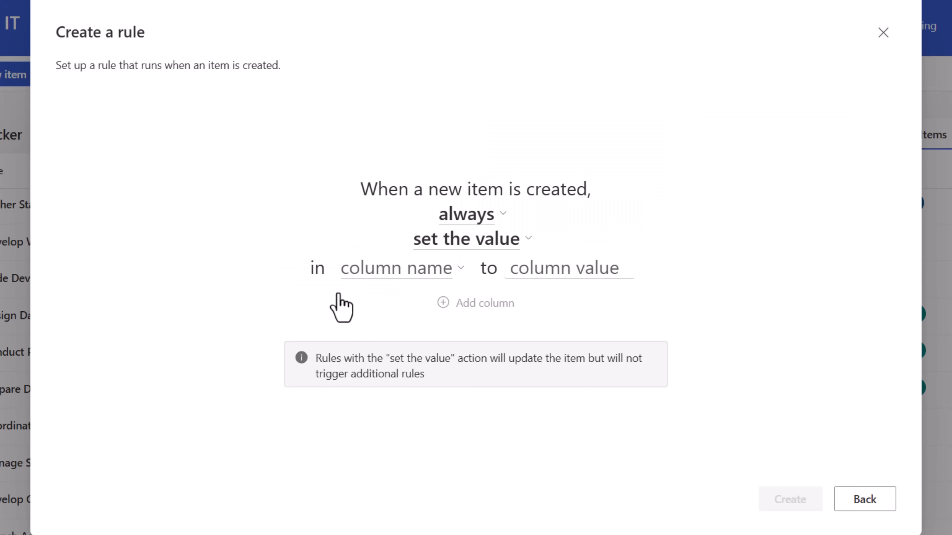
click(416, 271)
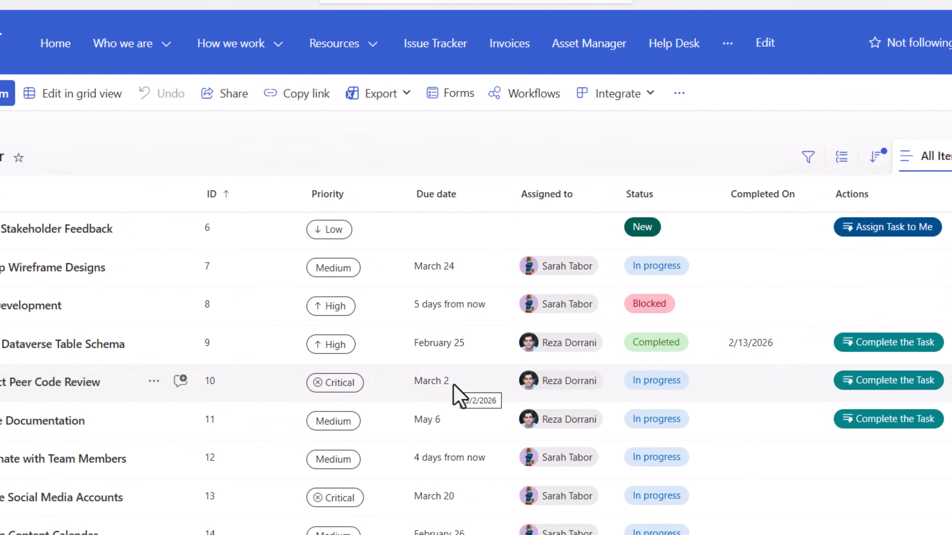
- Create a date-approaching rule that emails the Assigned to person 7 days before the Due date
click(609, 94)
click(590, 214)
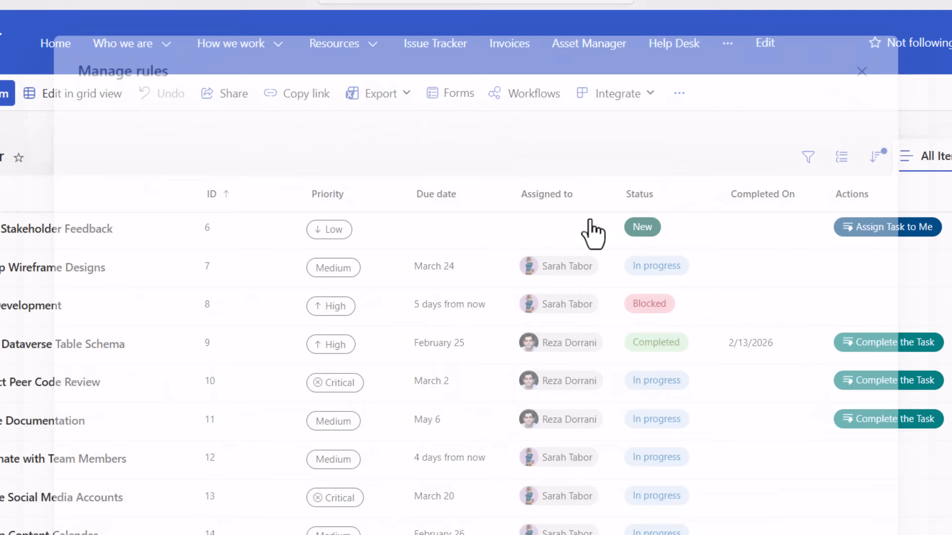
click(740, 251)
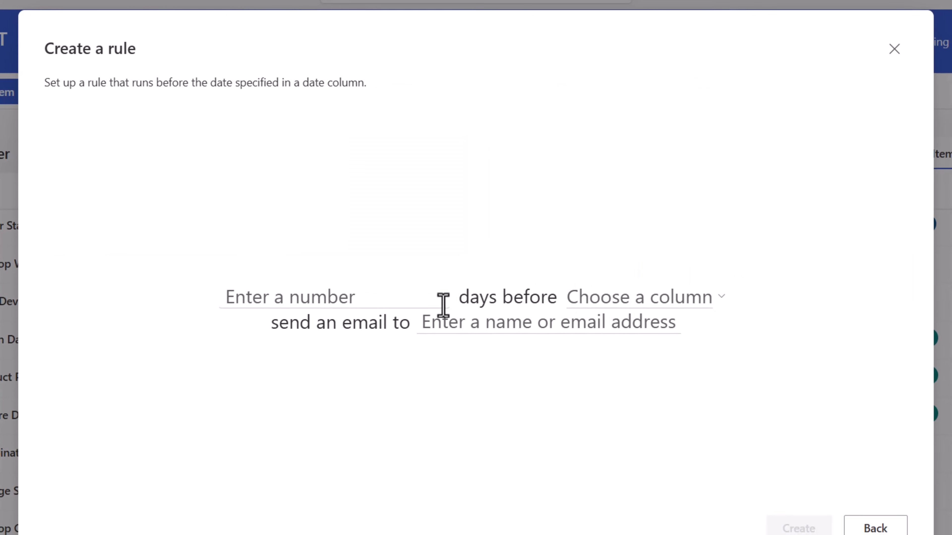
click(384, 287)
text(7)
click(609, 294)
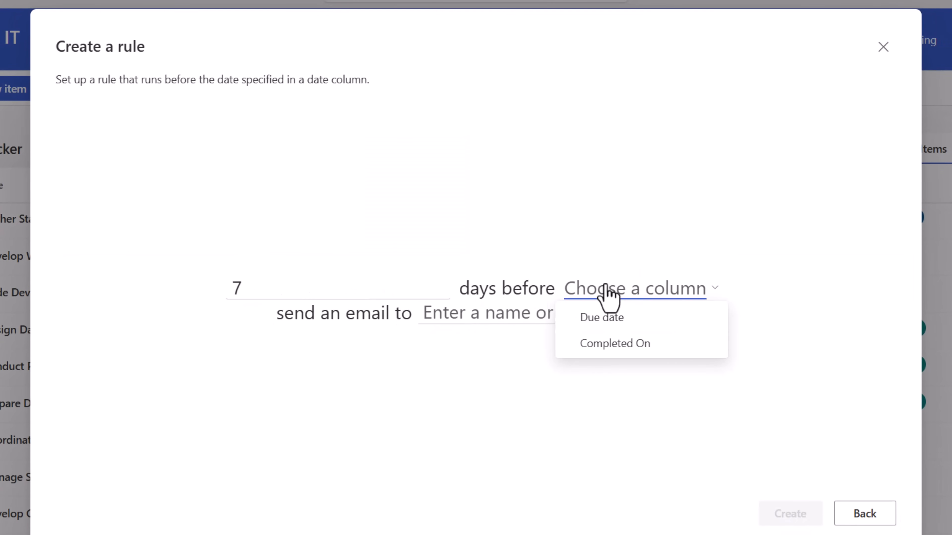
click(612, 320)
click(476, 321)
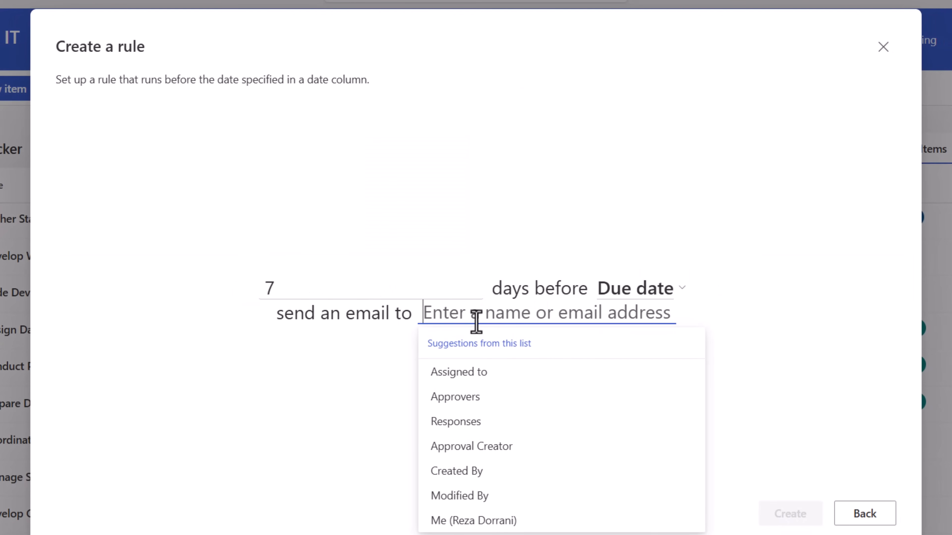
click(474, 370)
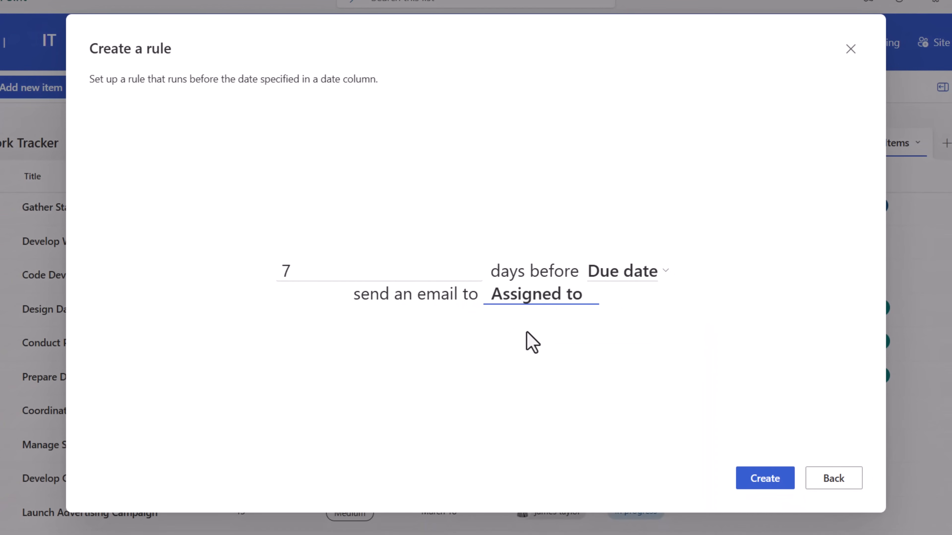
click(764, 480)
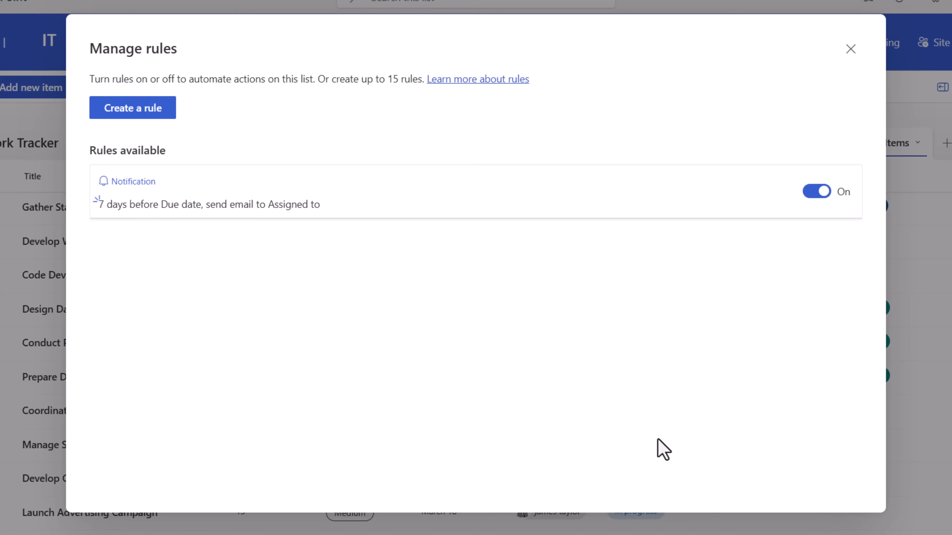
click(121, 111)
click(697, 244)
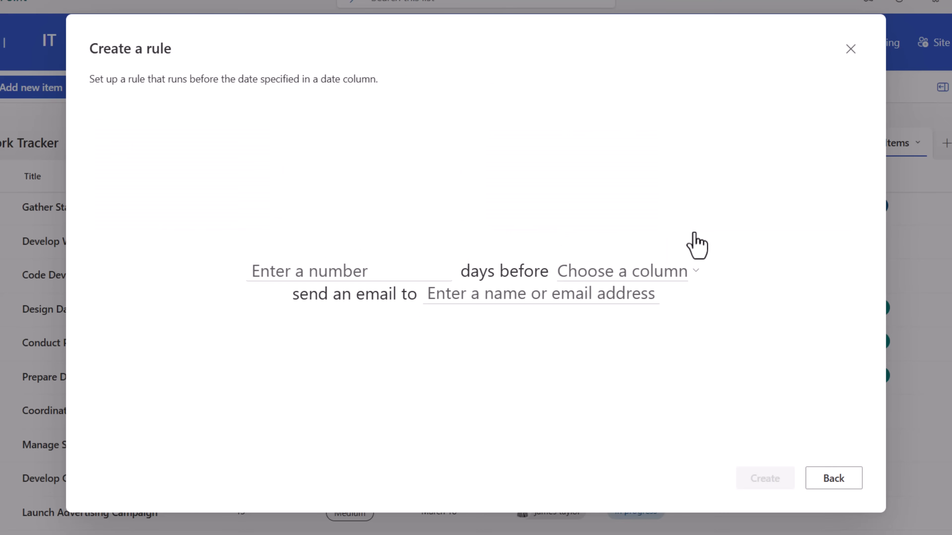
click(311, 278)
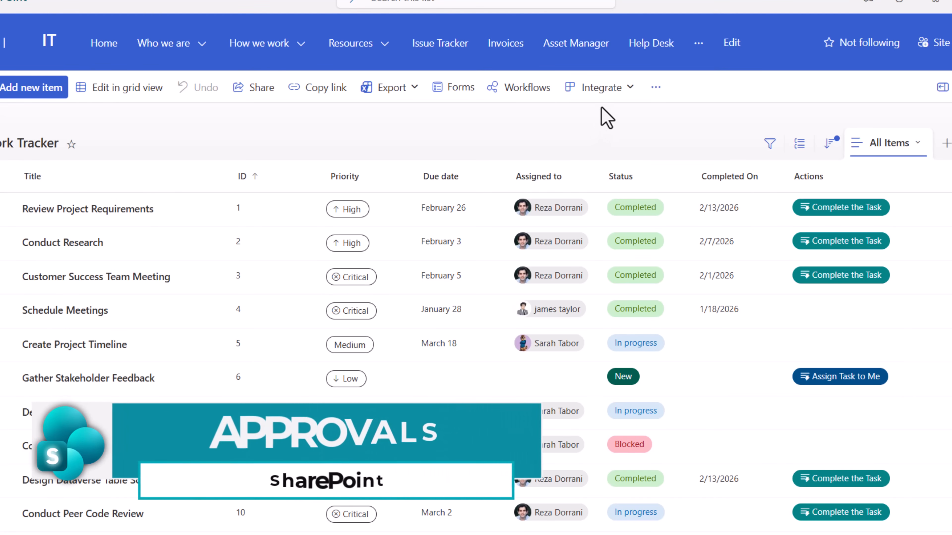
- Enable approvals on the Work Tracker list without default approvers
click(603, 93)
click(599, 162)
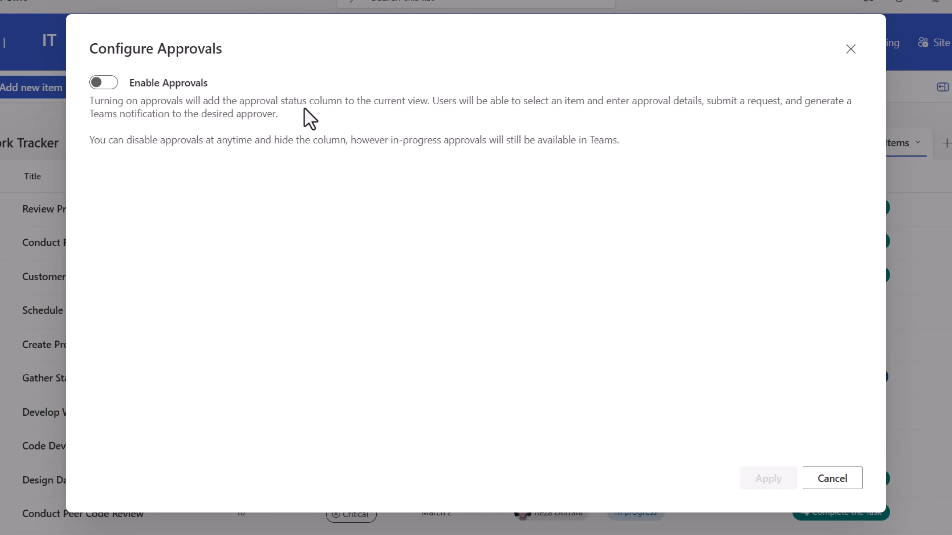
click(113, 83)
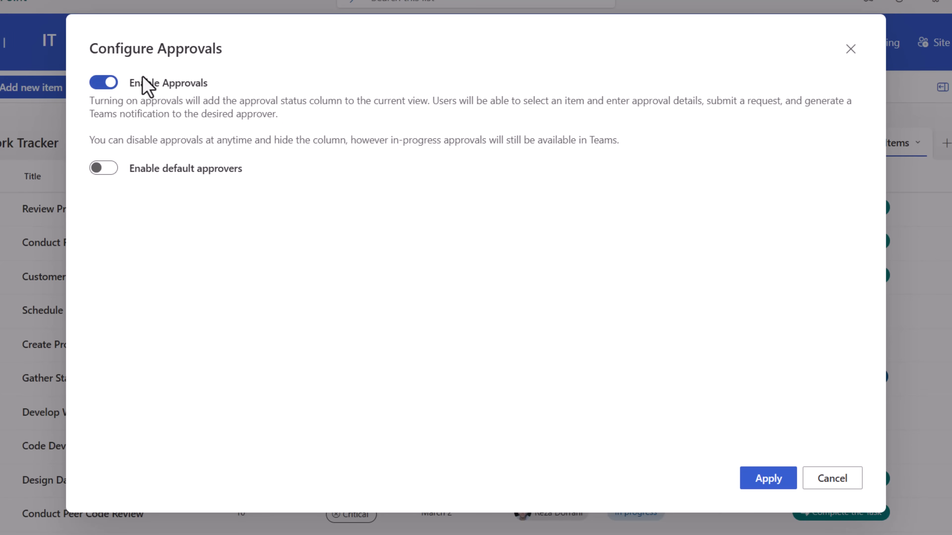
click(755, 487)
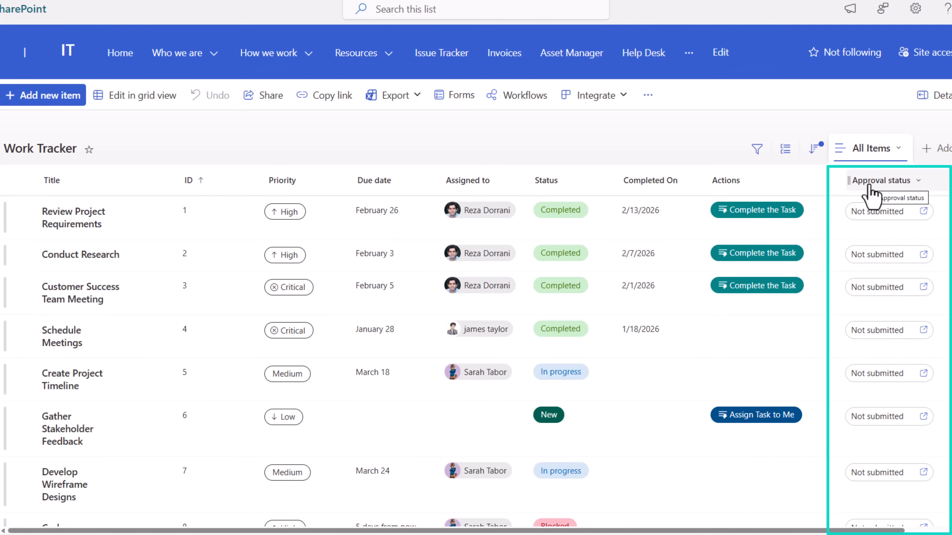
- Start an approval request for Review Project Requirements with two approvers, without requiring a response from all of them
click(879, 217)
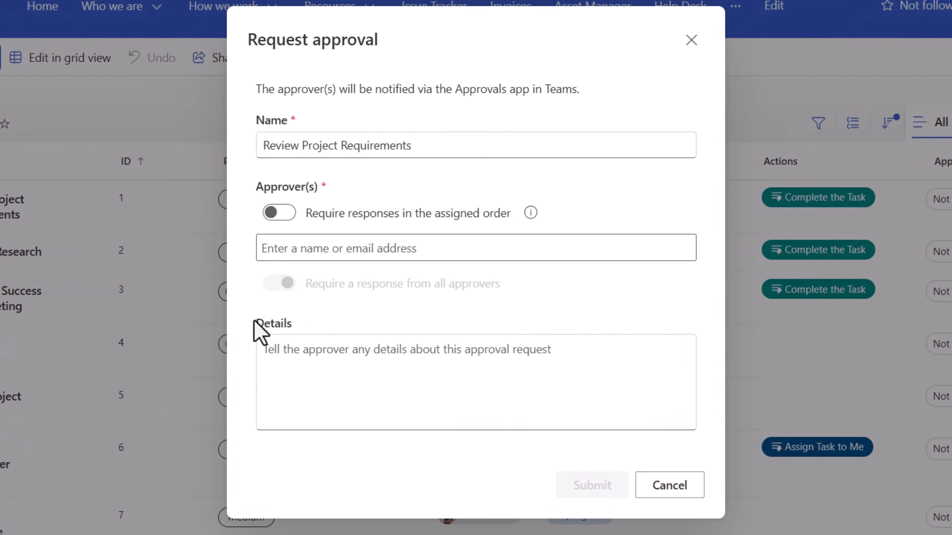
click(292, 246)
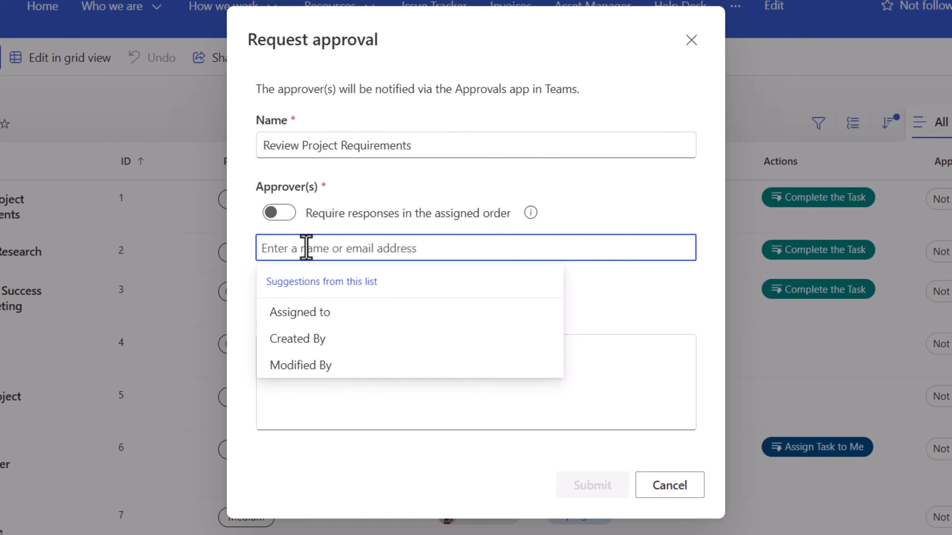
text(sara)
click(356, 290)
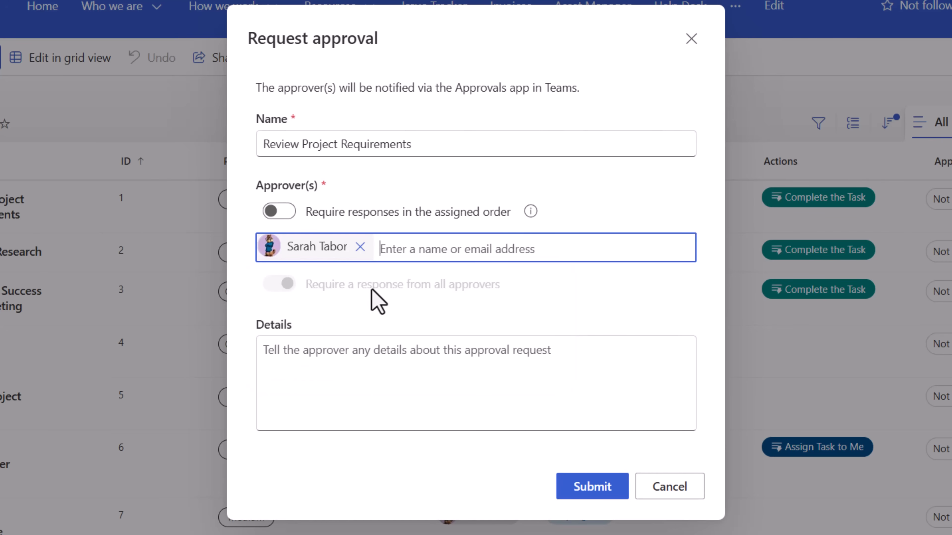
text(reza)
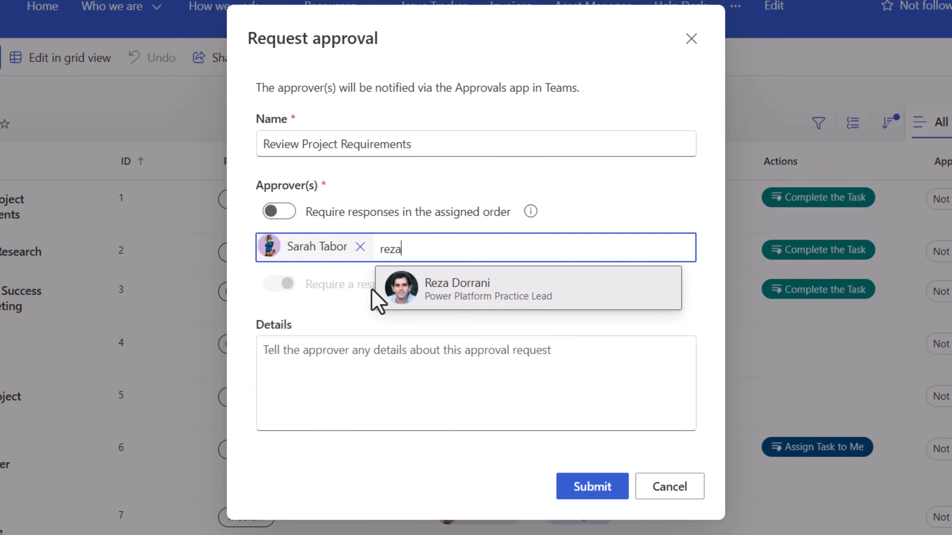
click(378, 296)
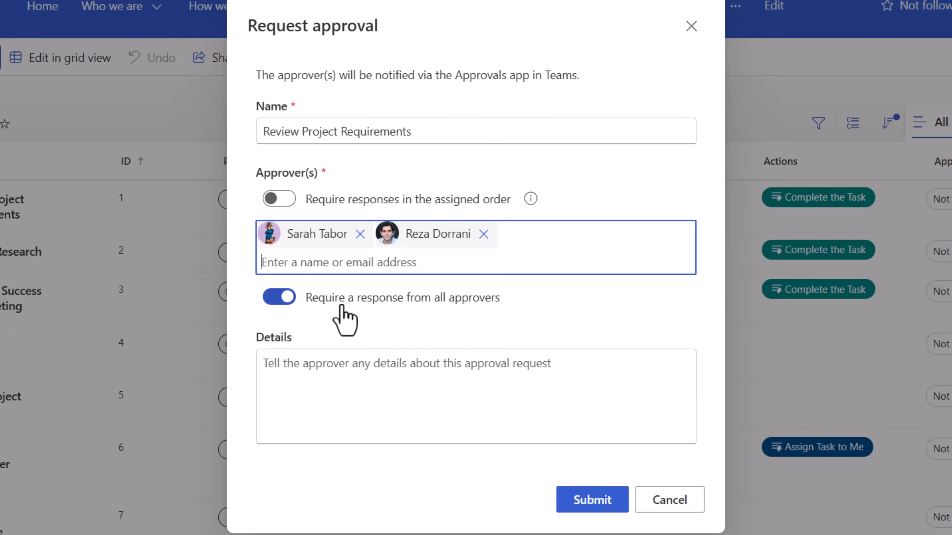
click(280, 297)
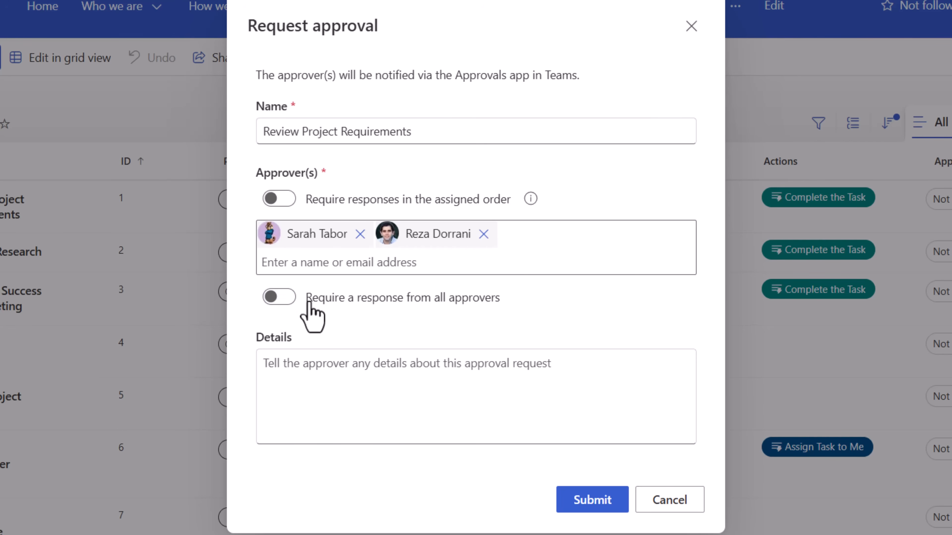
- Add "Please review" as the approval request's details and submit it
click(356, 367)
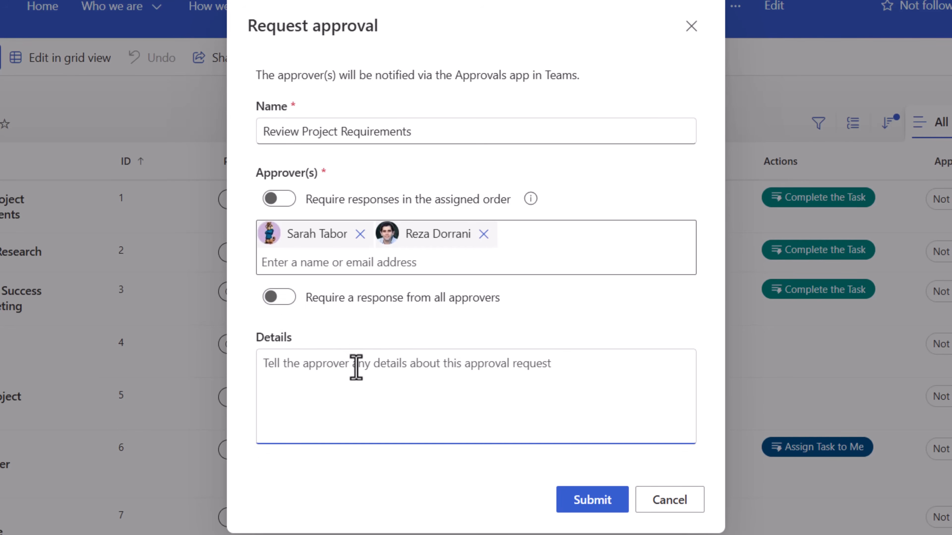
text(Please review)
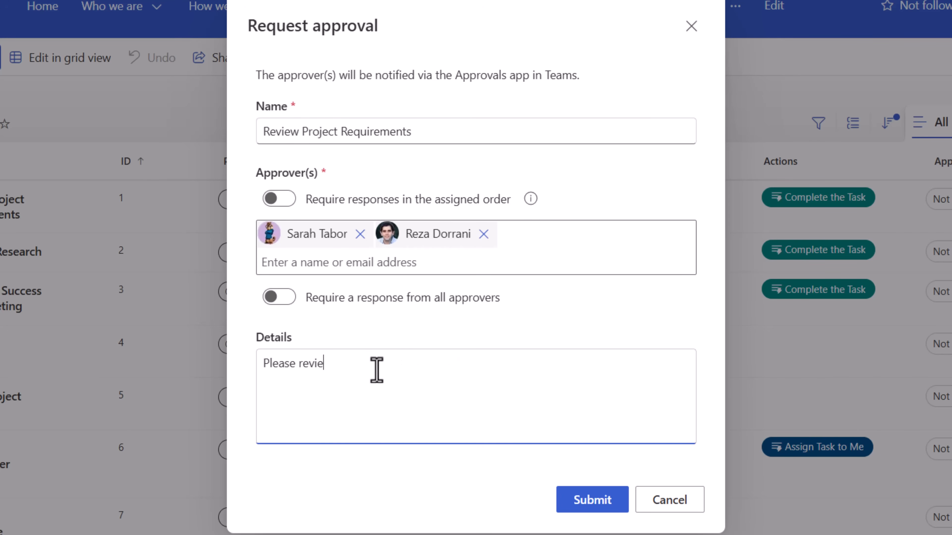
click(590, 512)
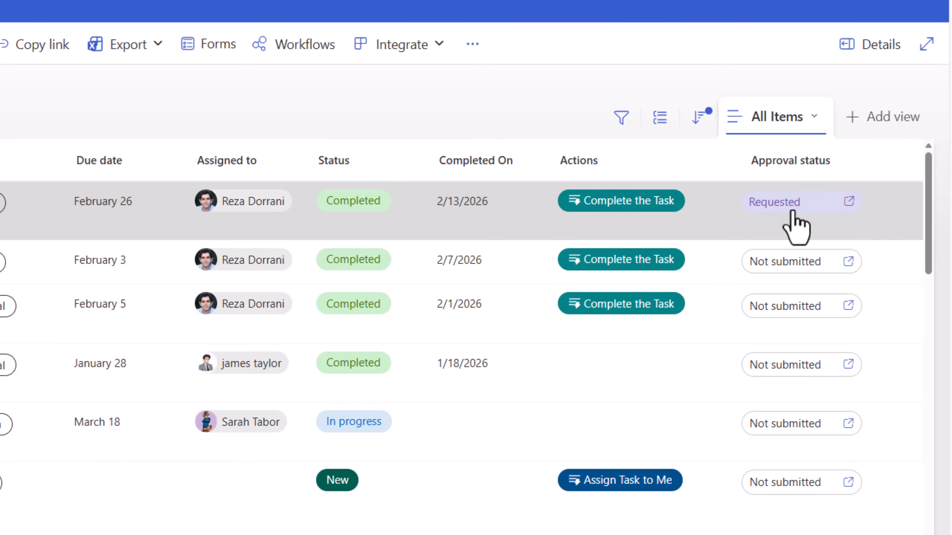
- Switch to Teams Approvals, approve the Review Project Requirements request with the comment "ok", and check its approval status in the list
click(791, 212)
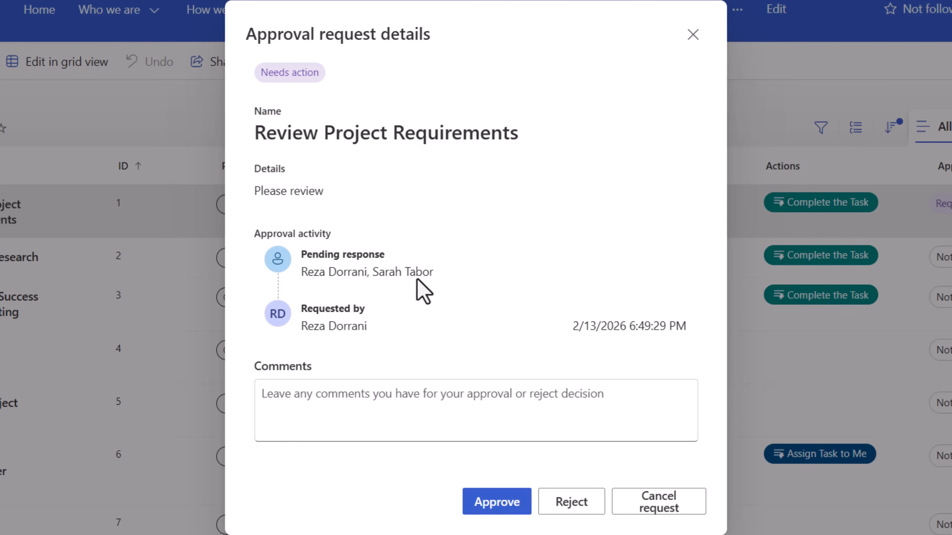
click(397, 408)
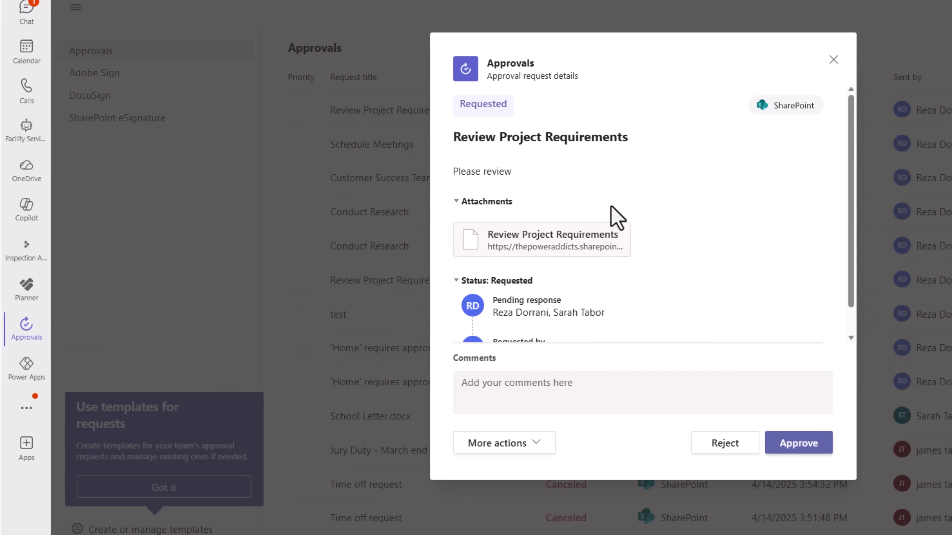
scroll(454, 210, down, 2)
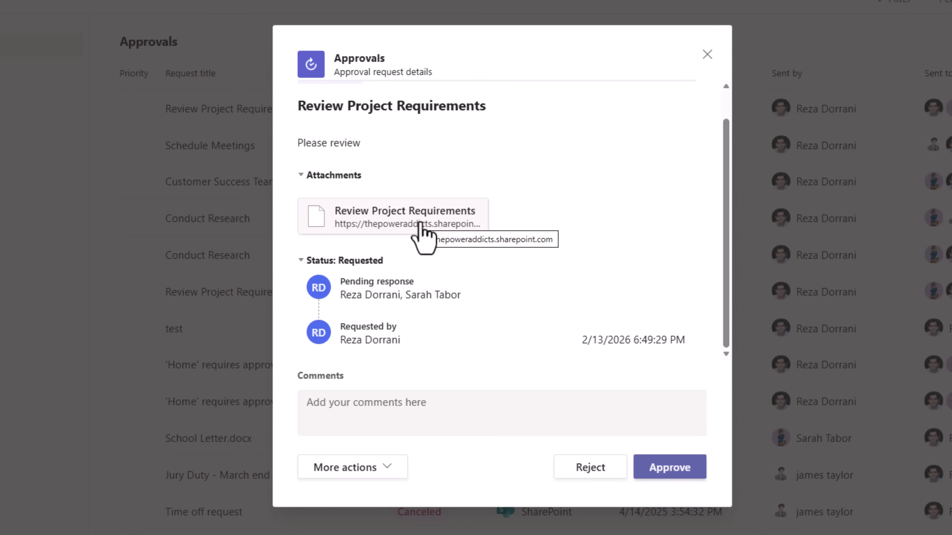
click(390, 412)
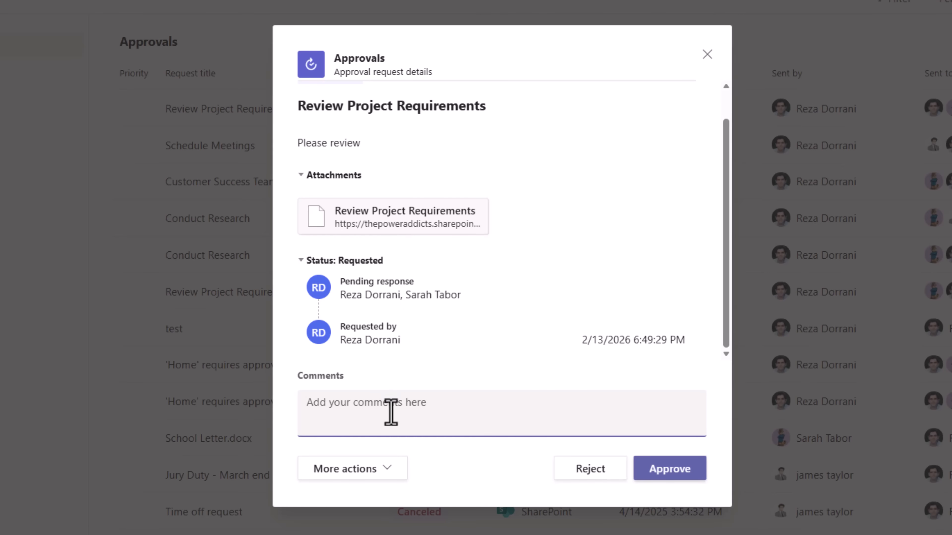
text(ok)
click(664, 473)
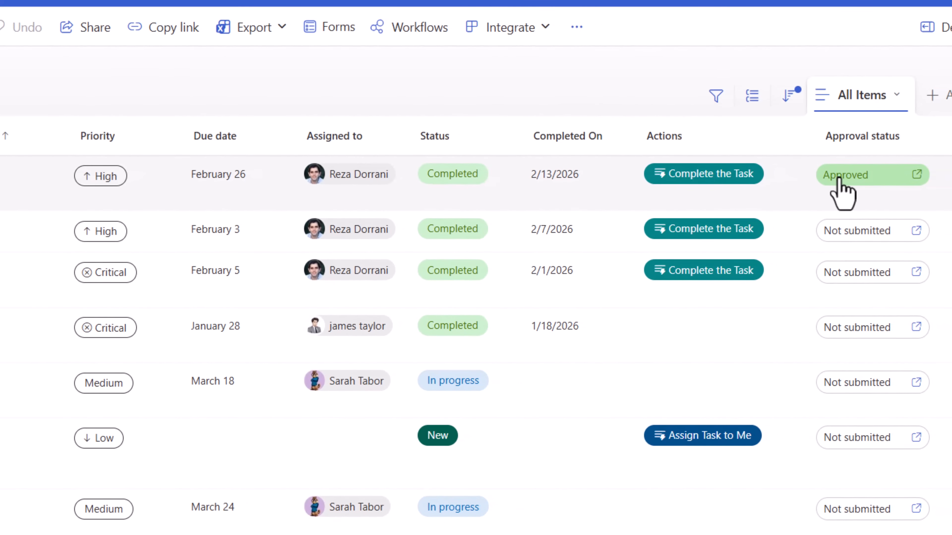
click(839, 179)
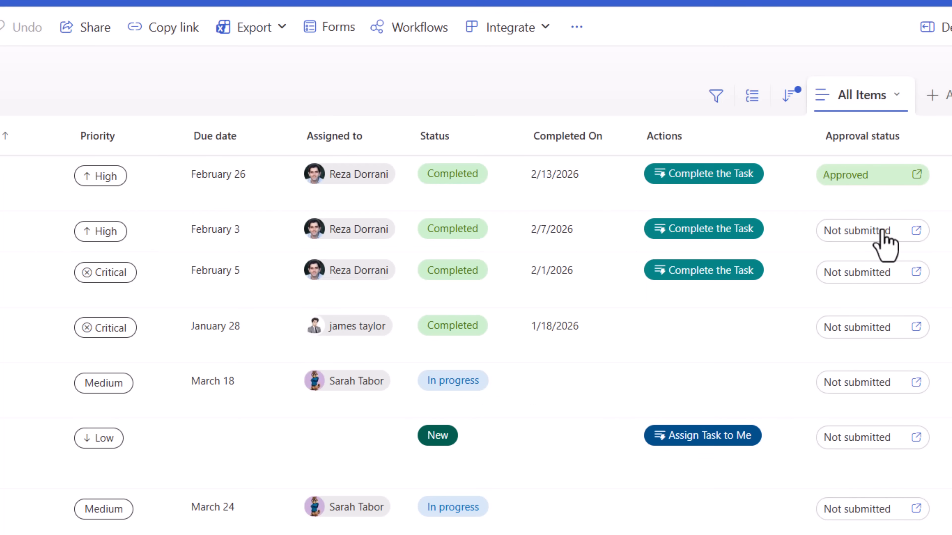
- Set up an approval request for Conduct Research that requires three approvers to respond in the assigned order
click(885, 244)
click(153, 193)
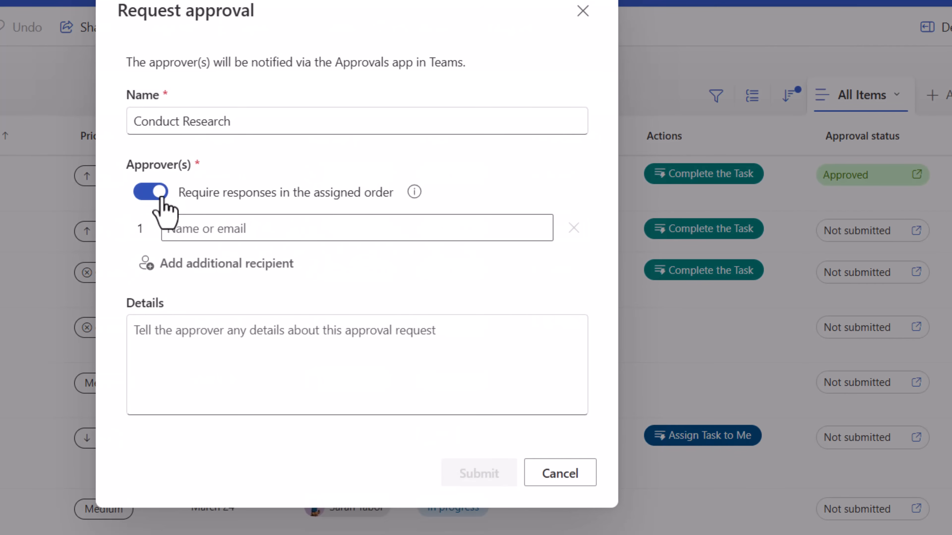
click(221, 234)
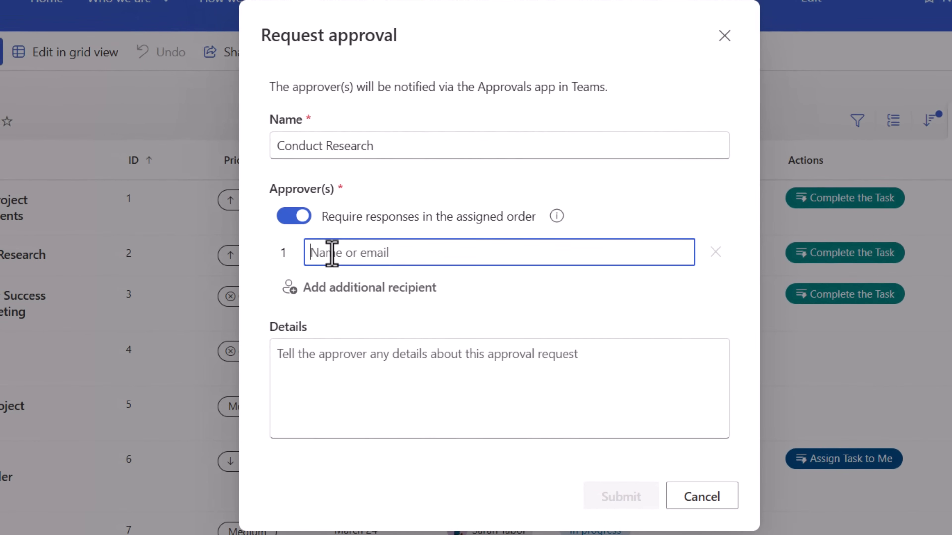
text(Sar)
click(352, 283)
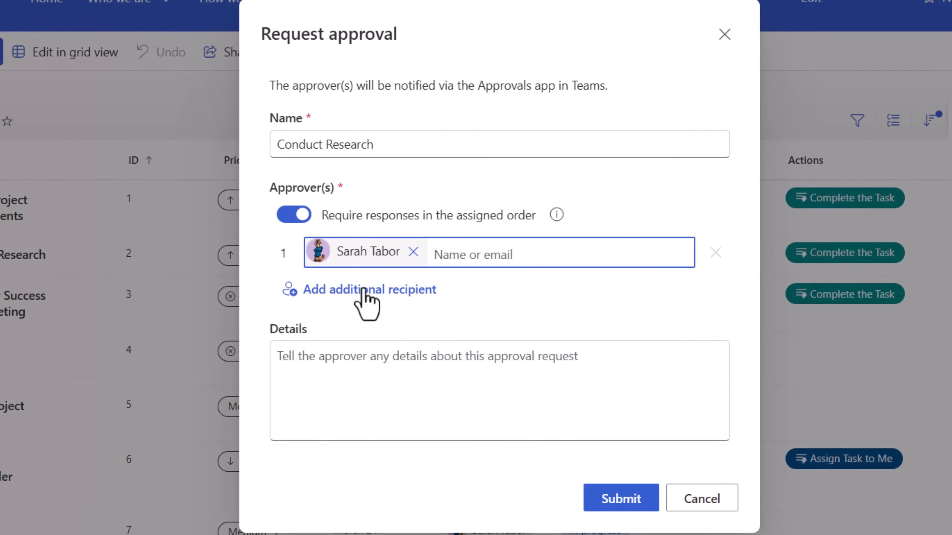
click(363, 291)
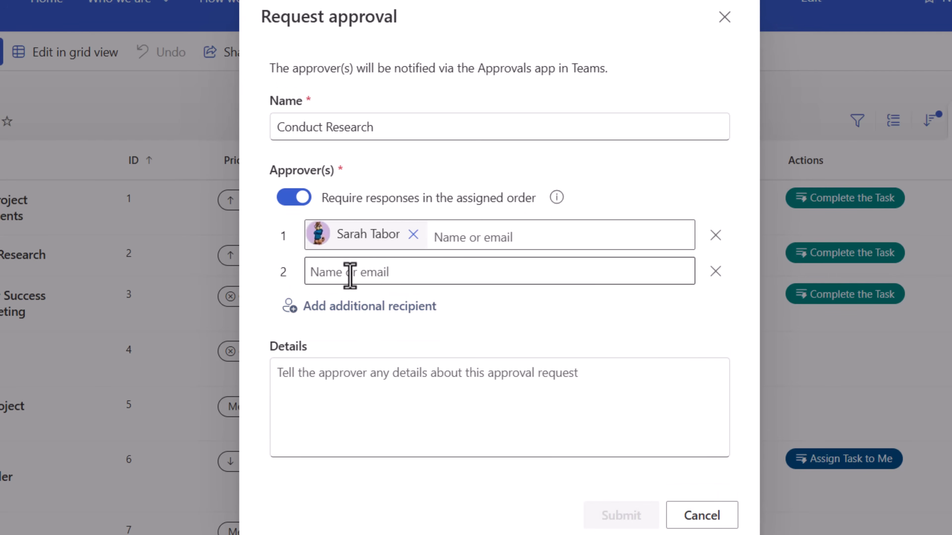
text(reza)
click(369, 311)
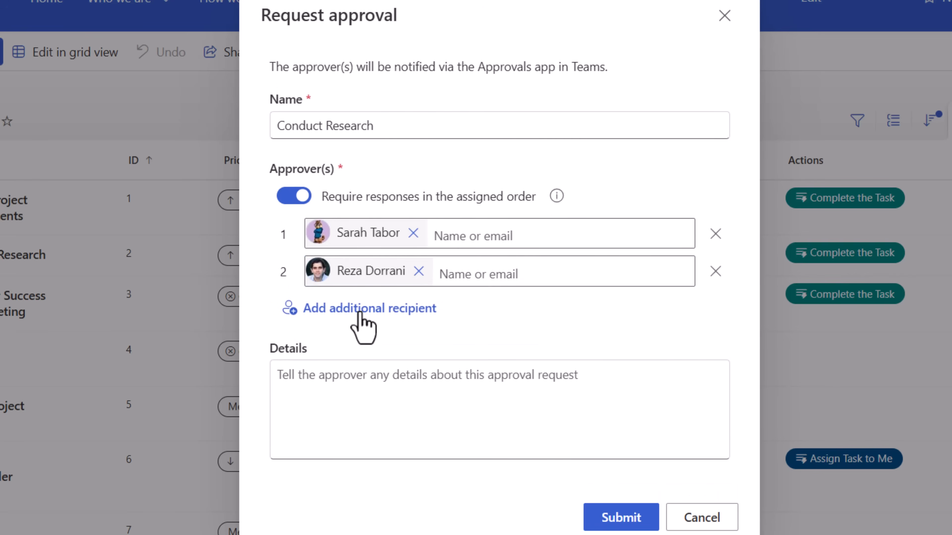
click(363, 308)
text(jAM)
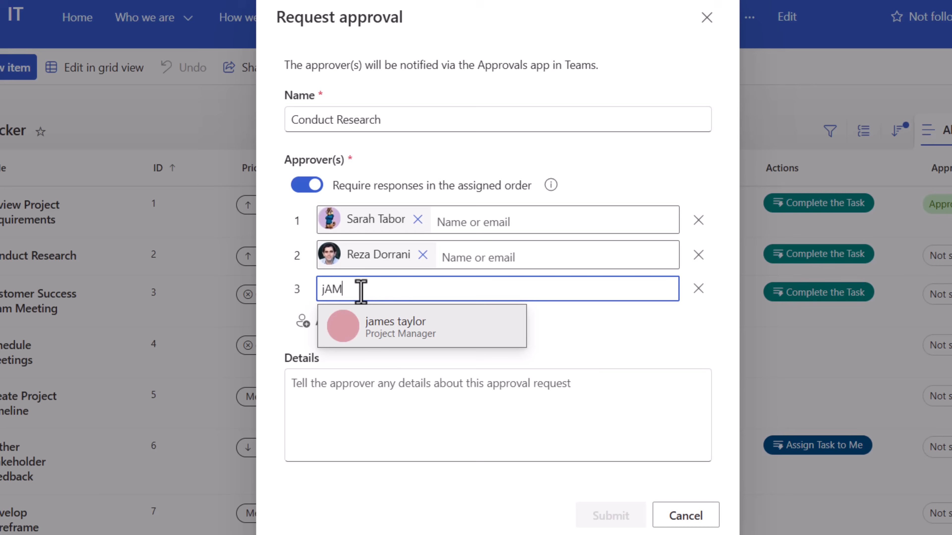
click(385, 325)
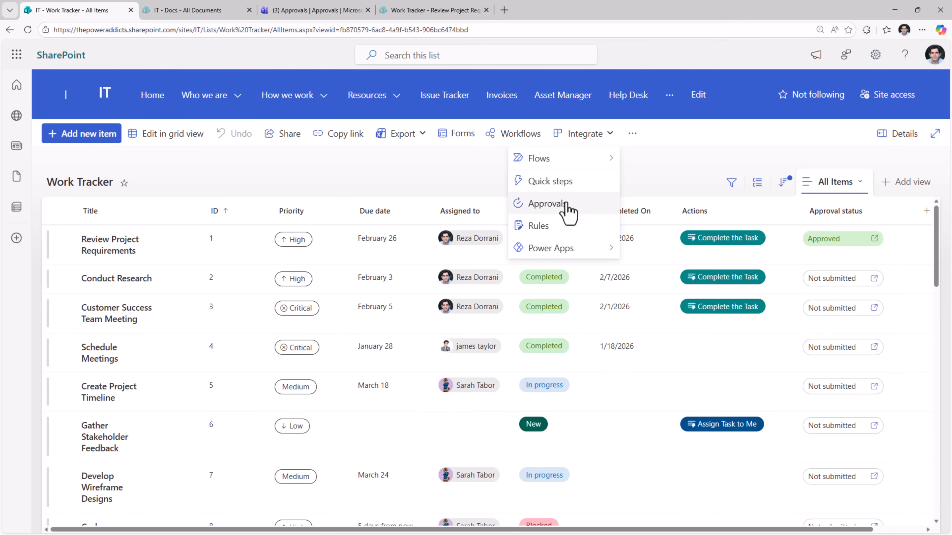
- Enable default approvers for the Work Tracker list with two approvers, without requiring a response from all of them
click(566, 204)
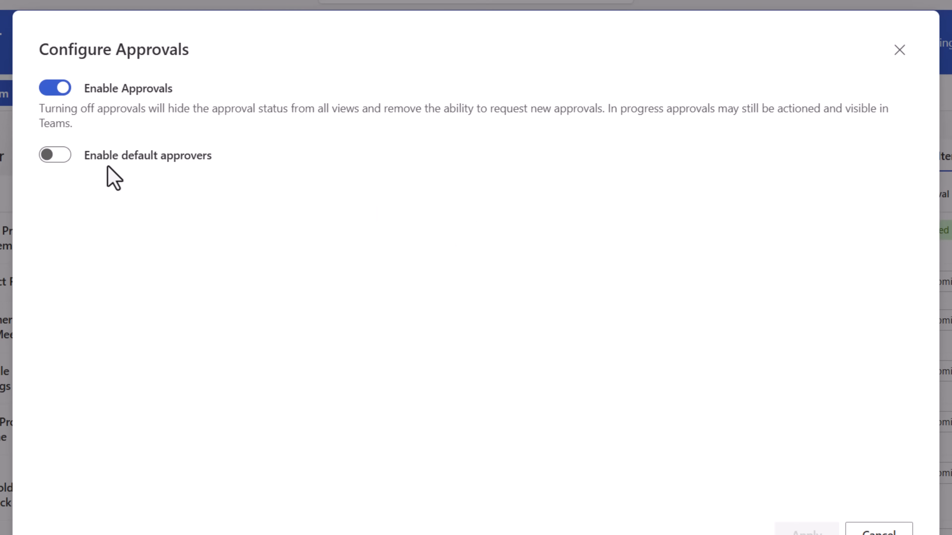
click(64, 161)
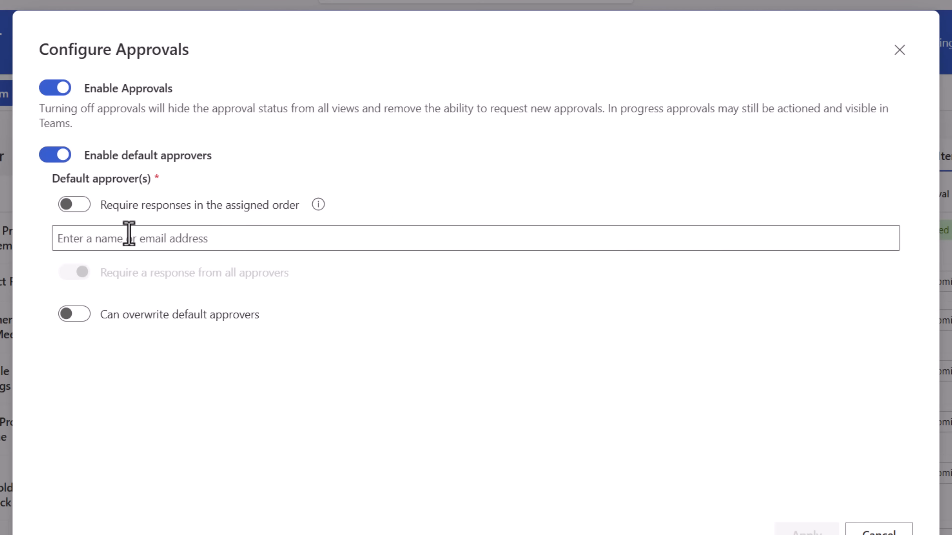
click(183, 243)
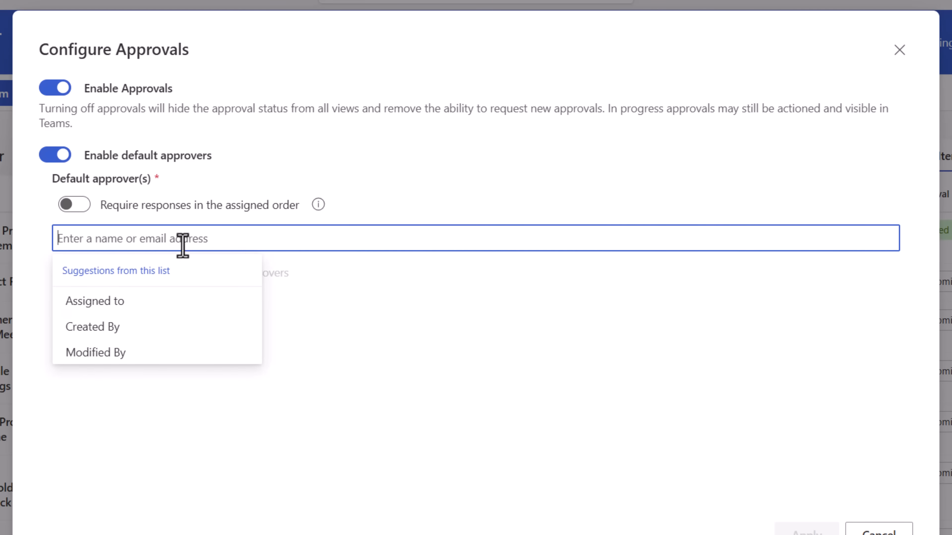
text(re)
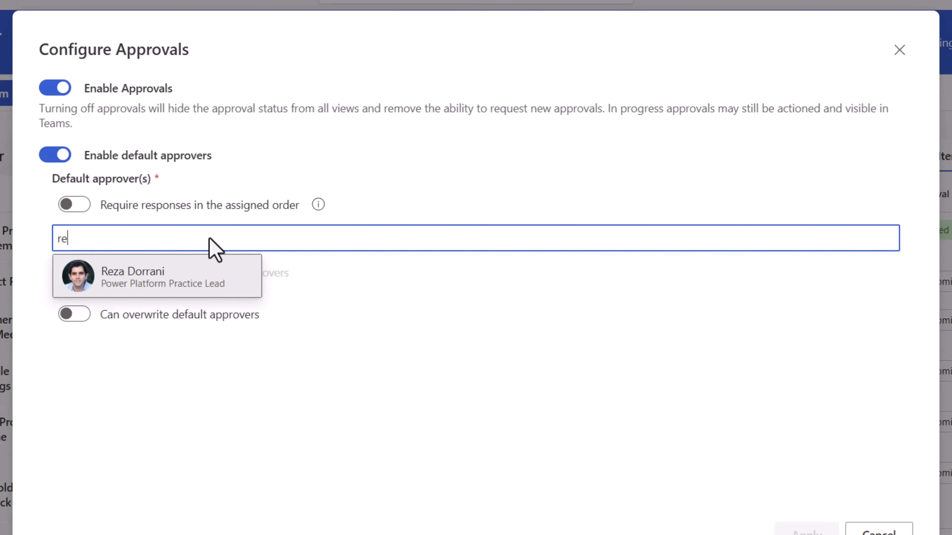
click(187, 276)
text(sarah)
click(176, 283)
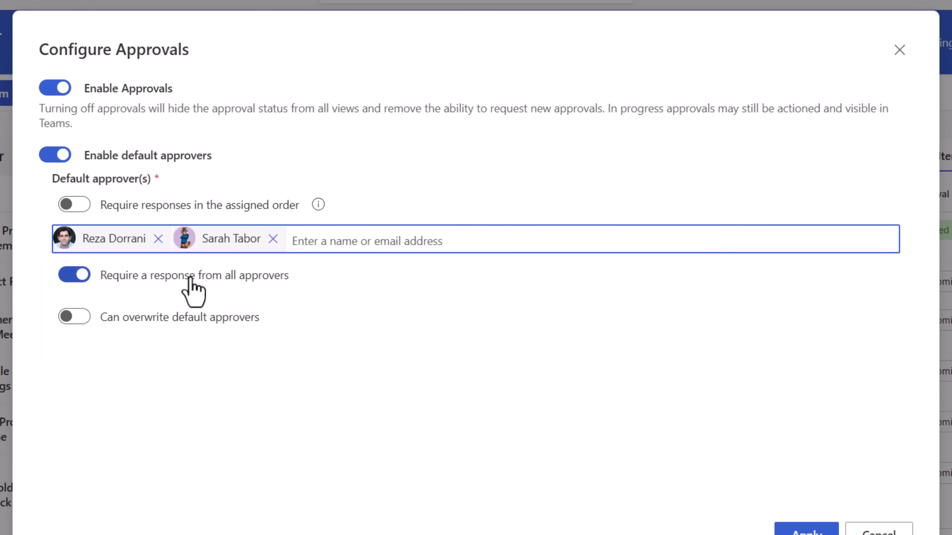
click(81, 279)
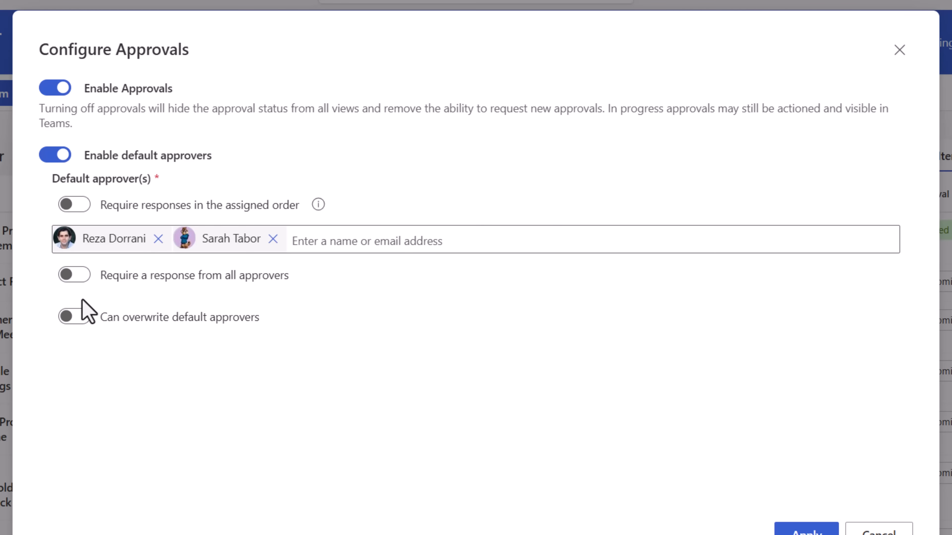
- Require default approvers to respond in the assigned order, with one approver first and two approvers second, and apply the settings
click(81, 207)
click(139, 238)
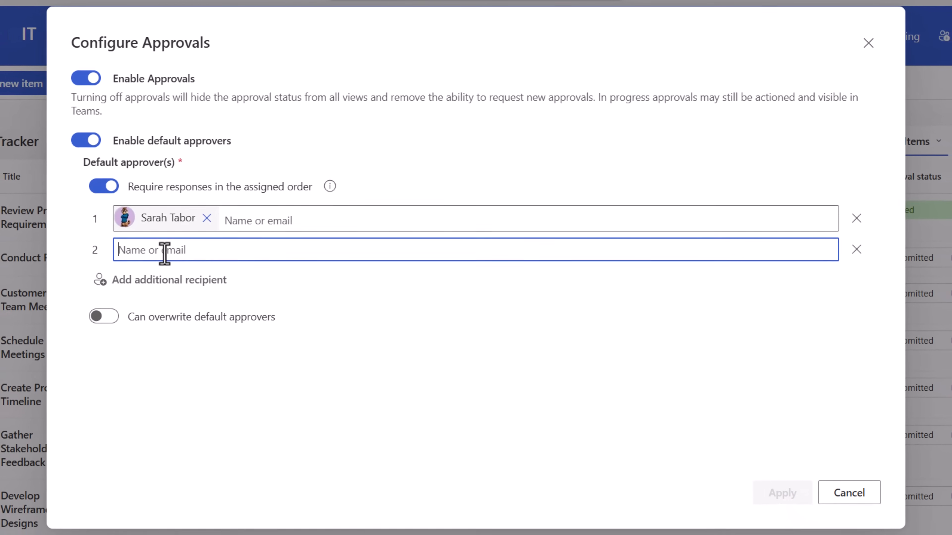
text(reza)
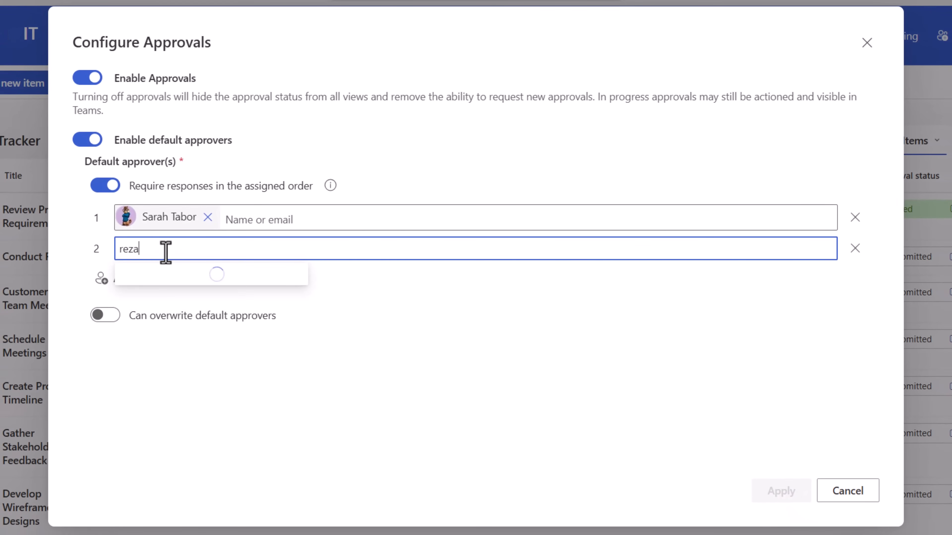
click(198, 286)
click(296, 285)
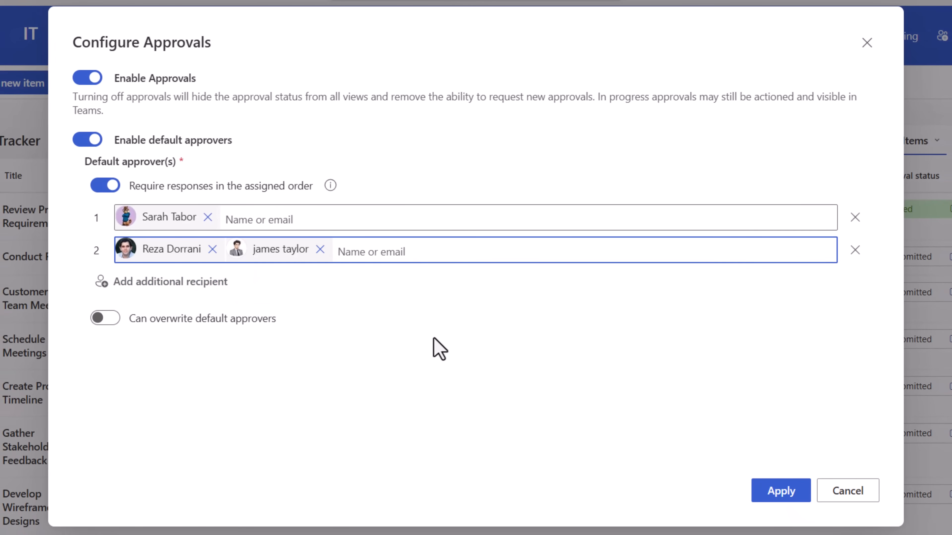
click(782, 492)
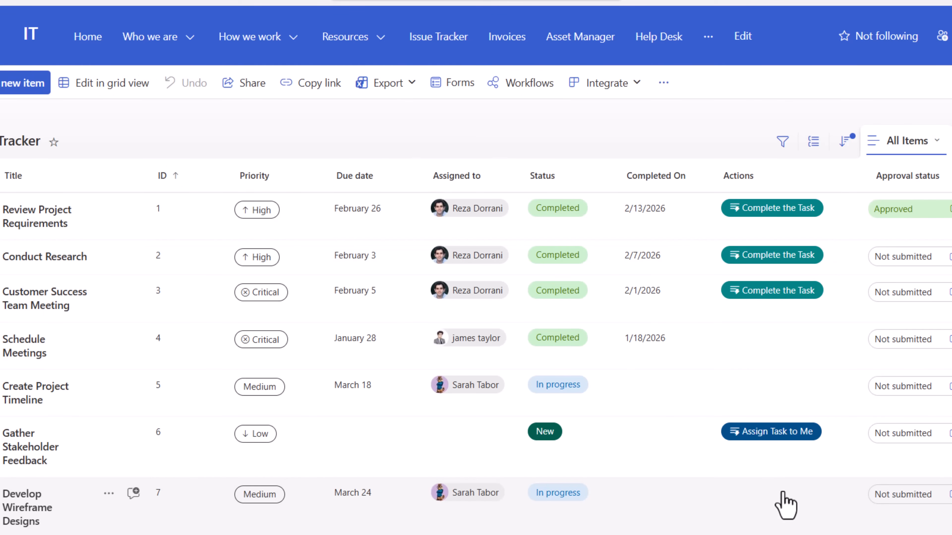
- Open the approval request for Customer Success Team Meeting and look over the list's automation options
click(898, 293)
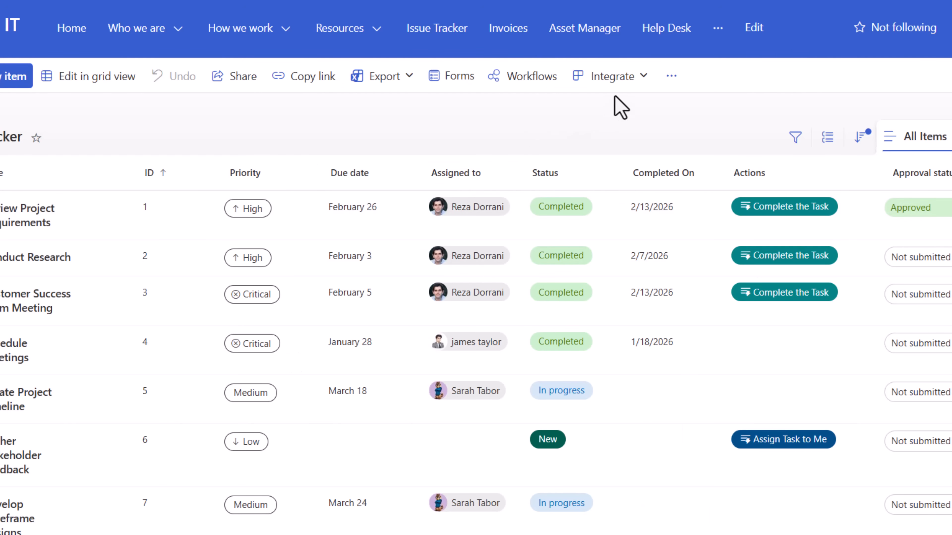
click(616, 81)
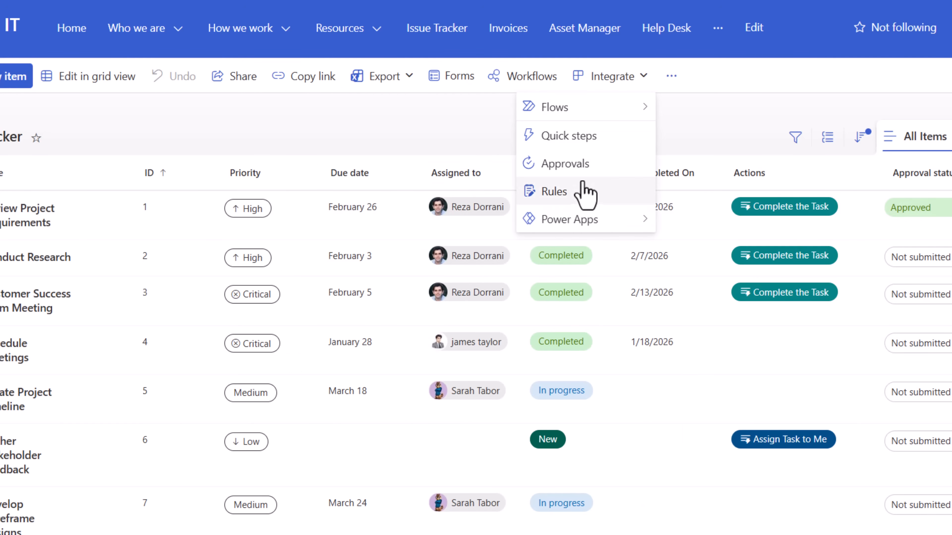
click(709, 139)
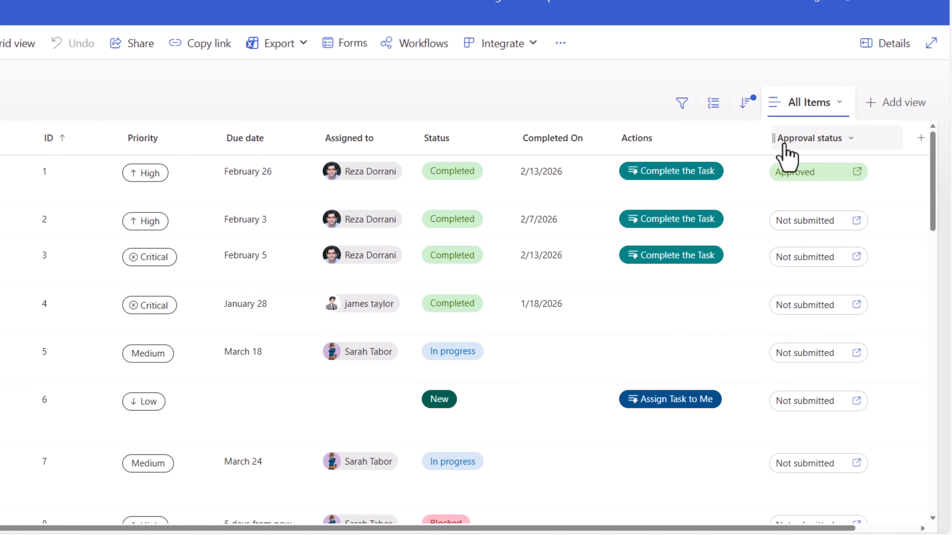
- Show the Approvers, Responses and Approval Creator columns in the All Items view
scroll(787, 153, right, 3)
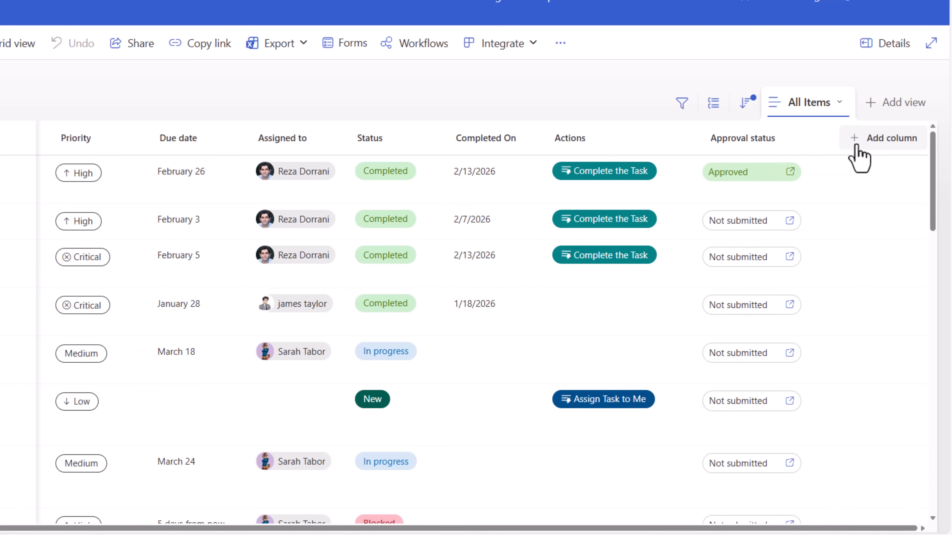
click(857, 148)
click(633, 417)
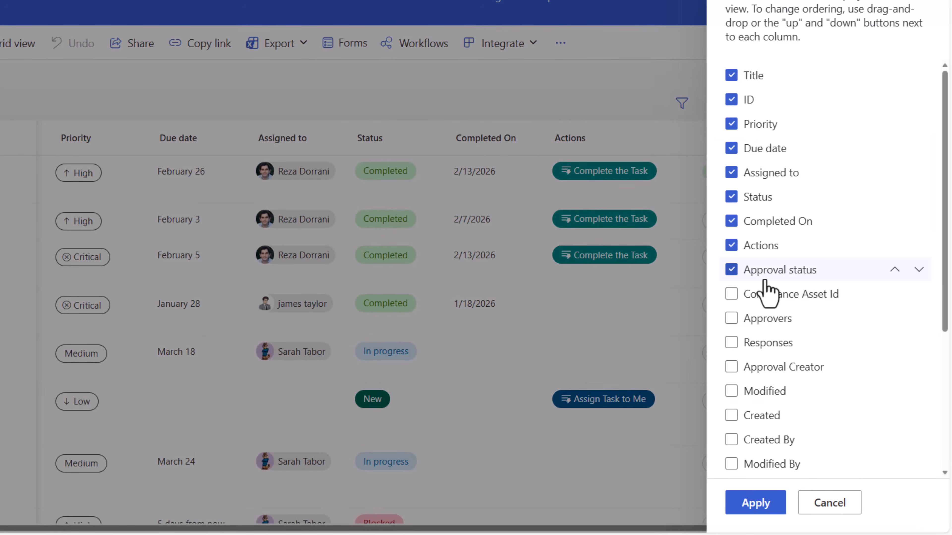
click(731, 318)
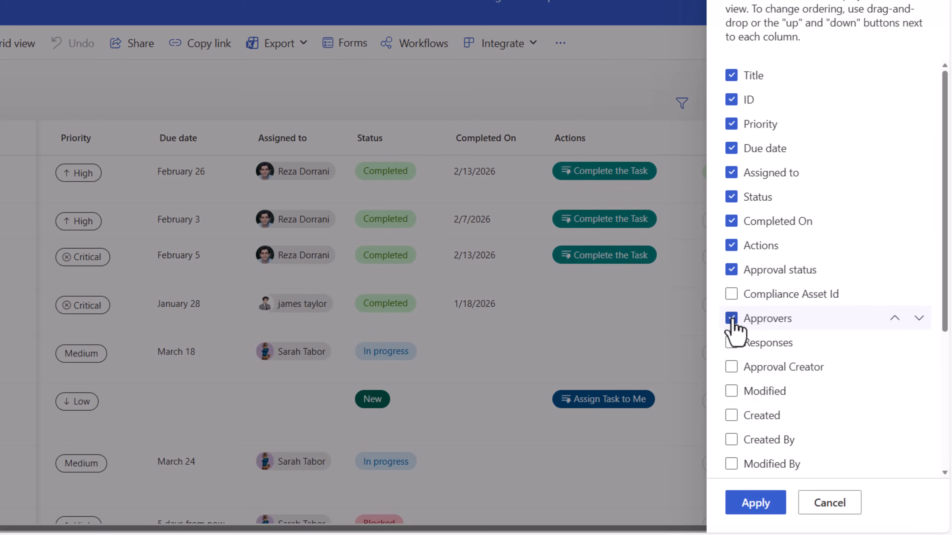
click(733, 344)
click(732, 367)
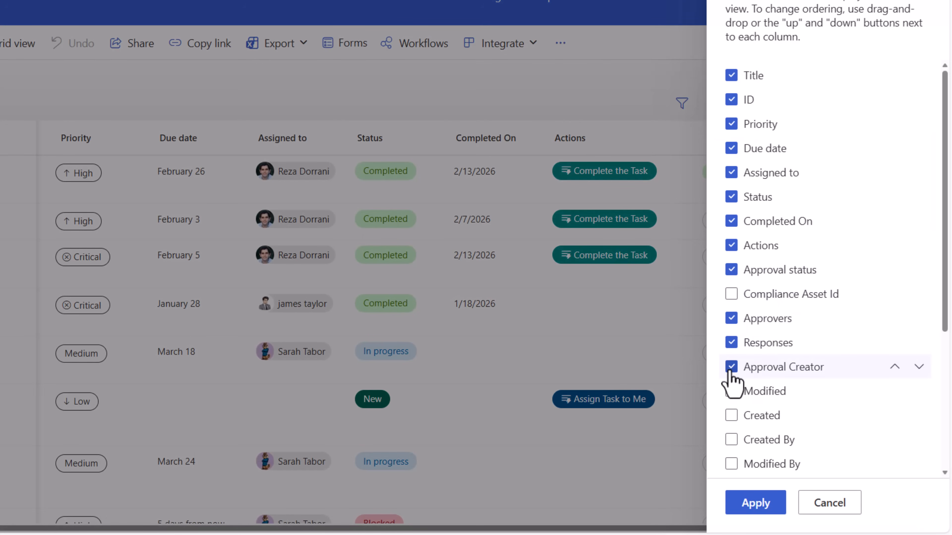
click(755, 504)
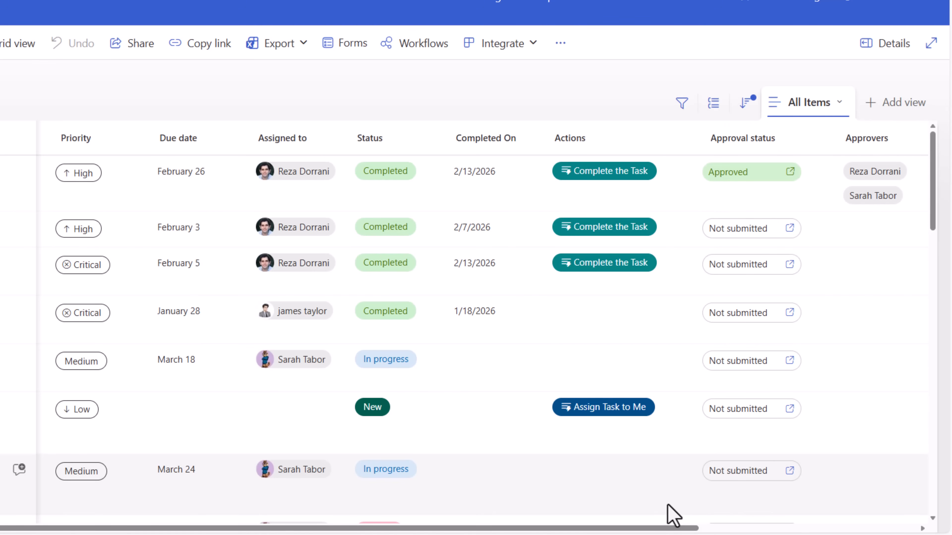
drag(656, 528, 881, 528)
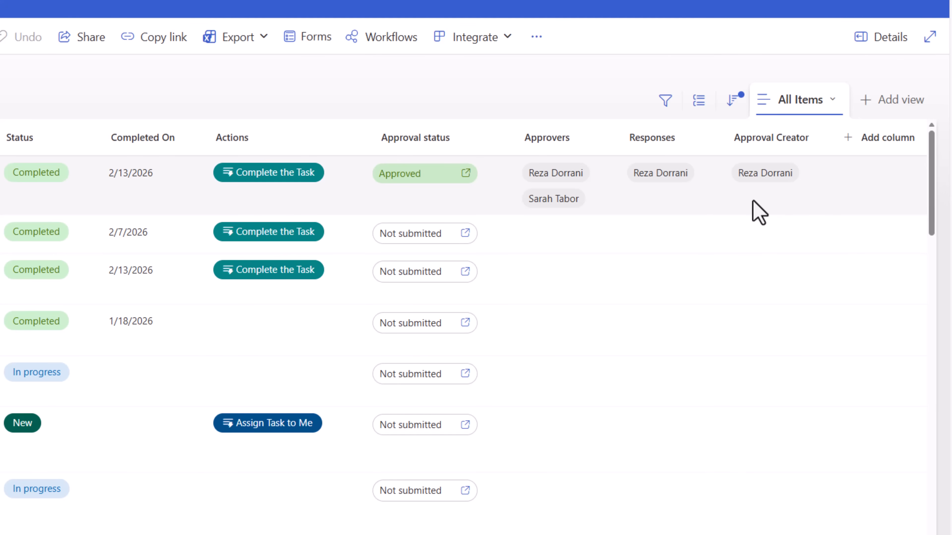
- Start a Work Tracker rule for modified items, with the condition that Approval status changes to Requested
click(467, 42)
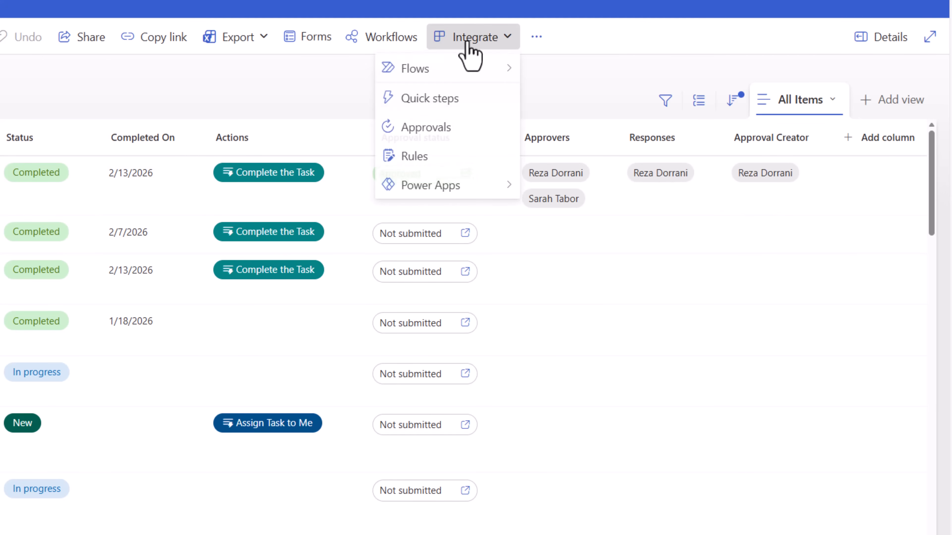
click(453, 156)
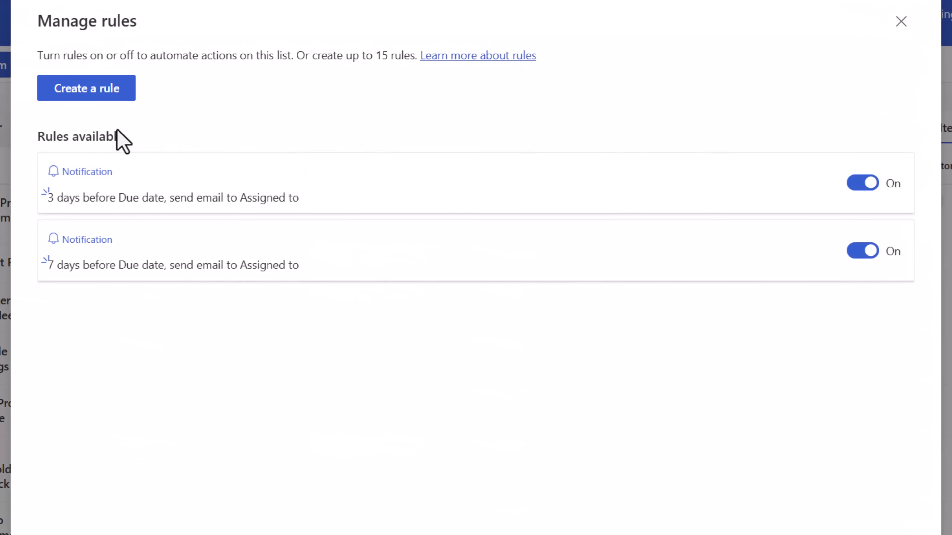
click(67, 87)
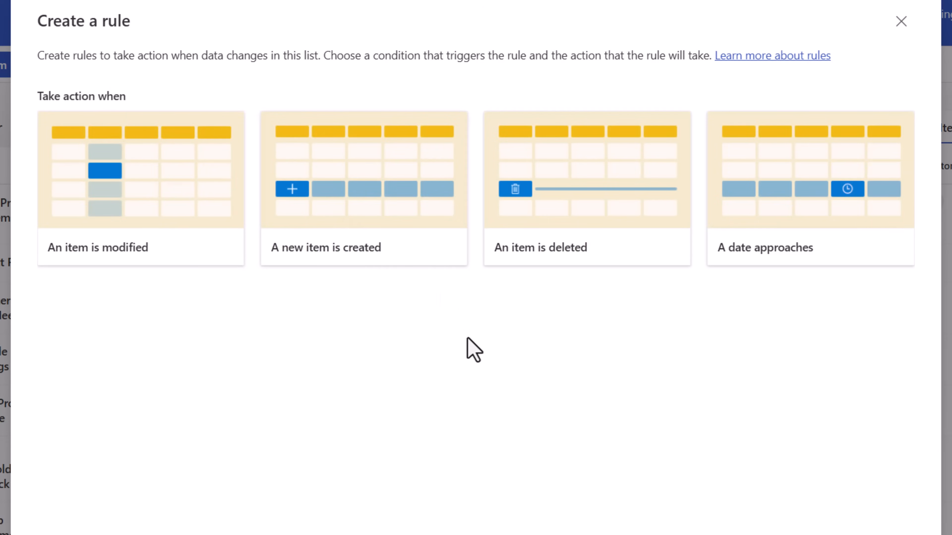
click(170, 219)
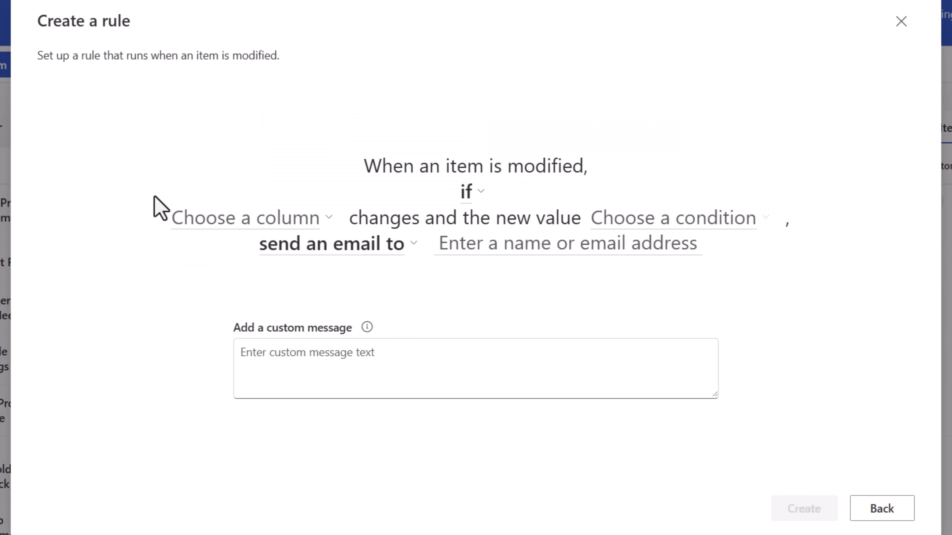
click(275, 225)
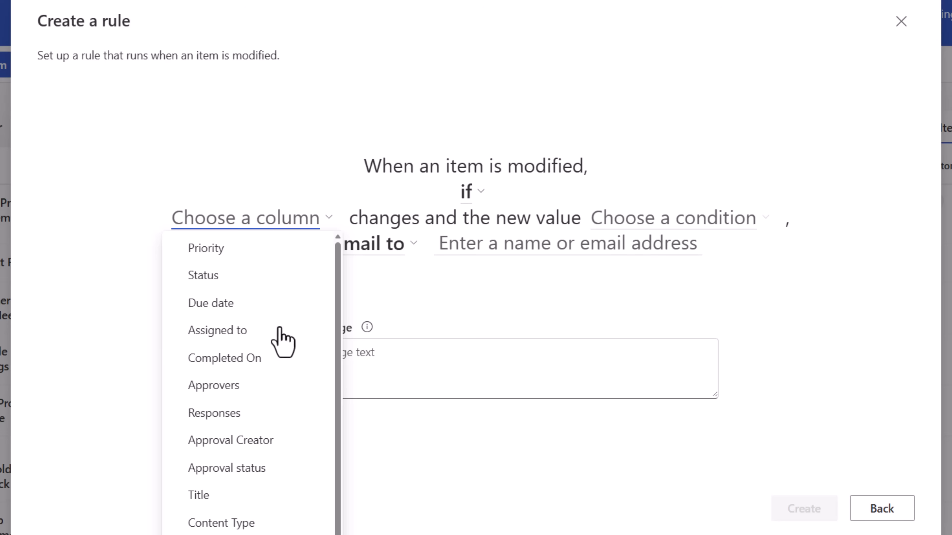
click(276, 466)
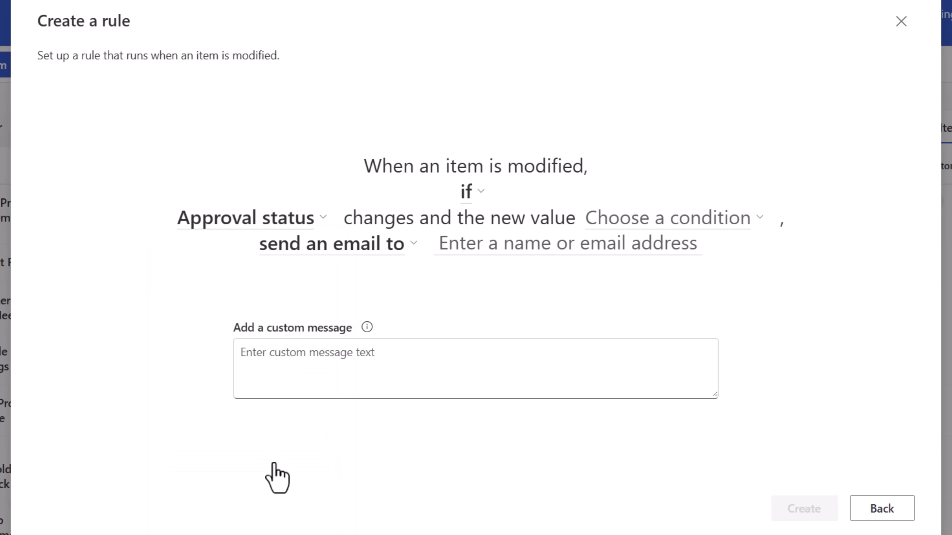
click(644, 219)
click(619, 275)
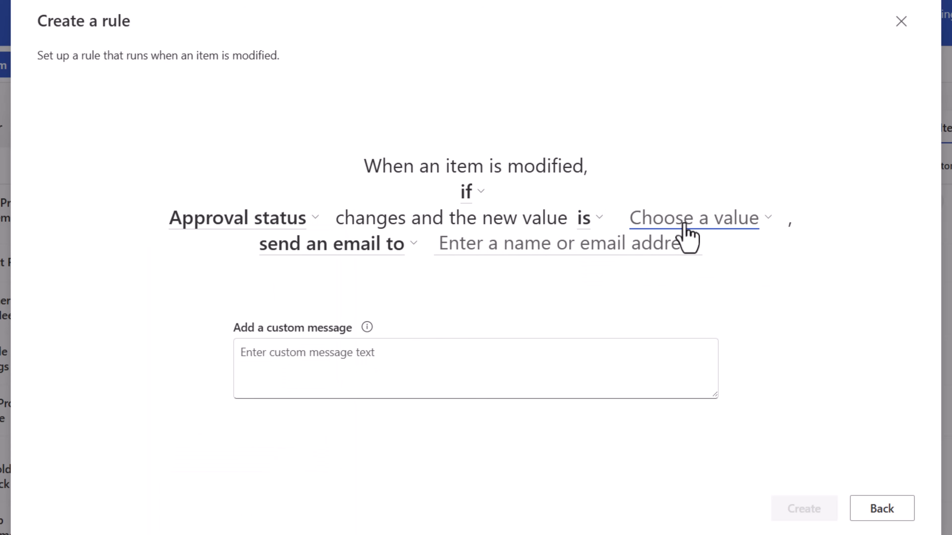
click(689, 221)
click(682, 277)
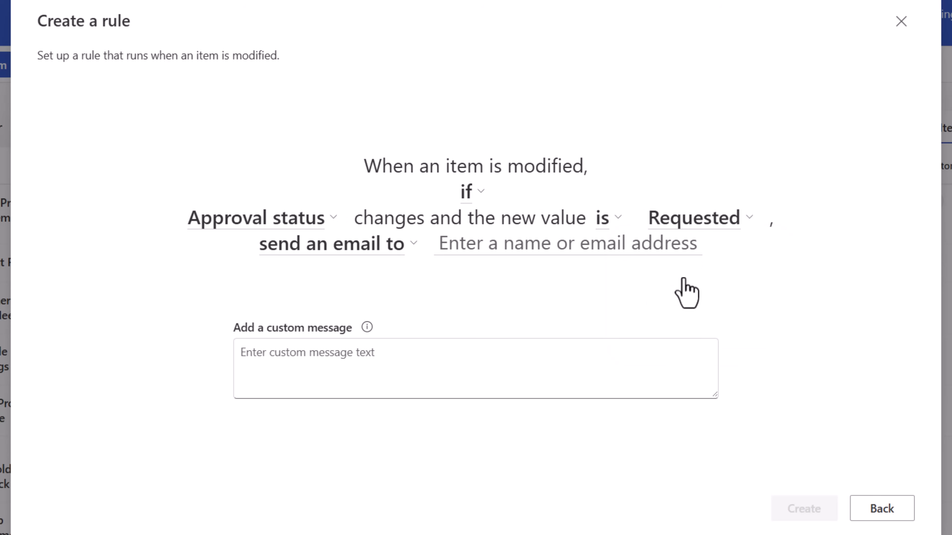
- Make the rule email Approvers with the custom message "Please approve/reject the work item", and create it
click(473, 237)
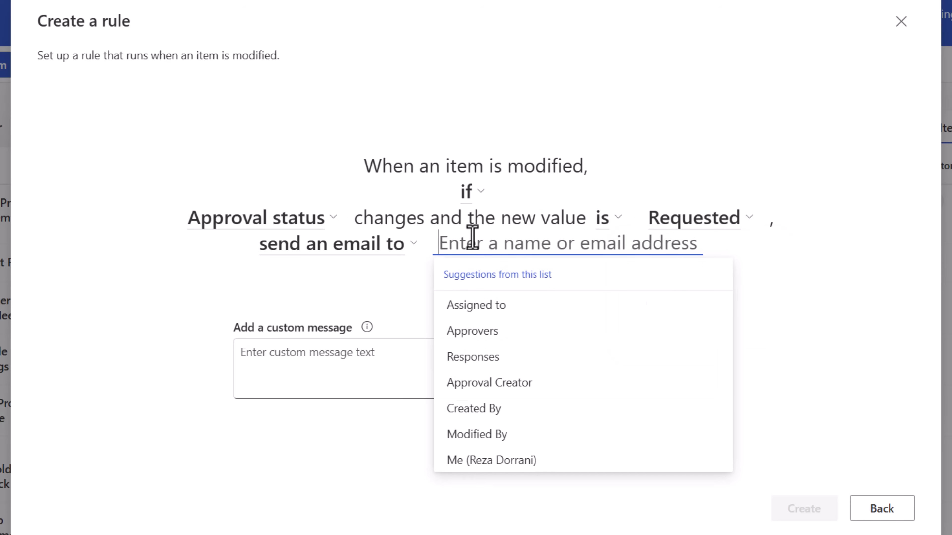
click(506, 329)
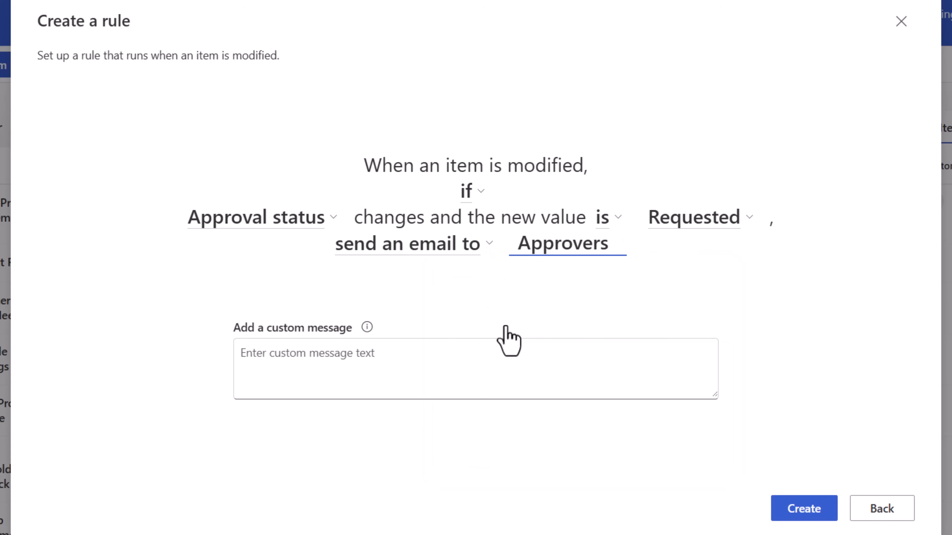
click(356, 350)
text(Please approve/reject the work item)
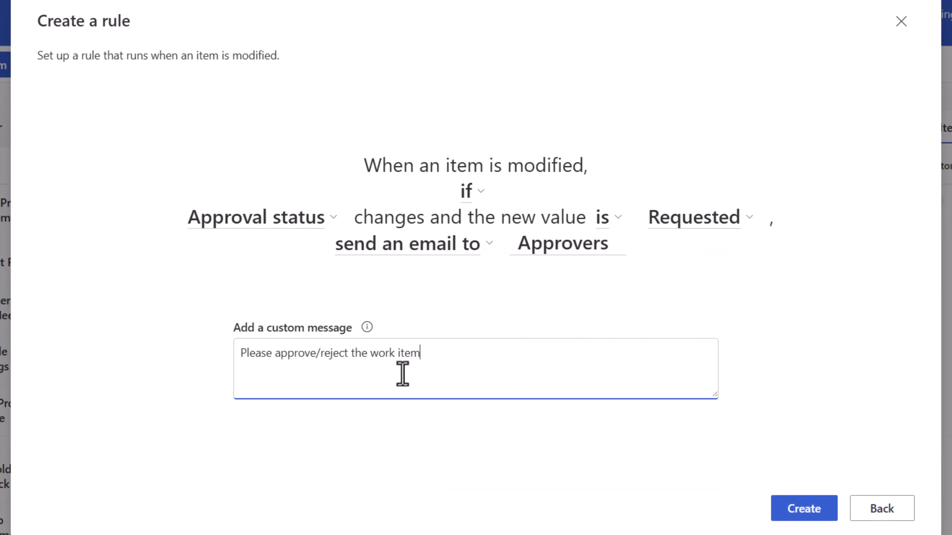
click(802, 515)
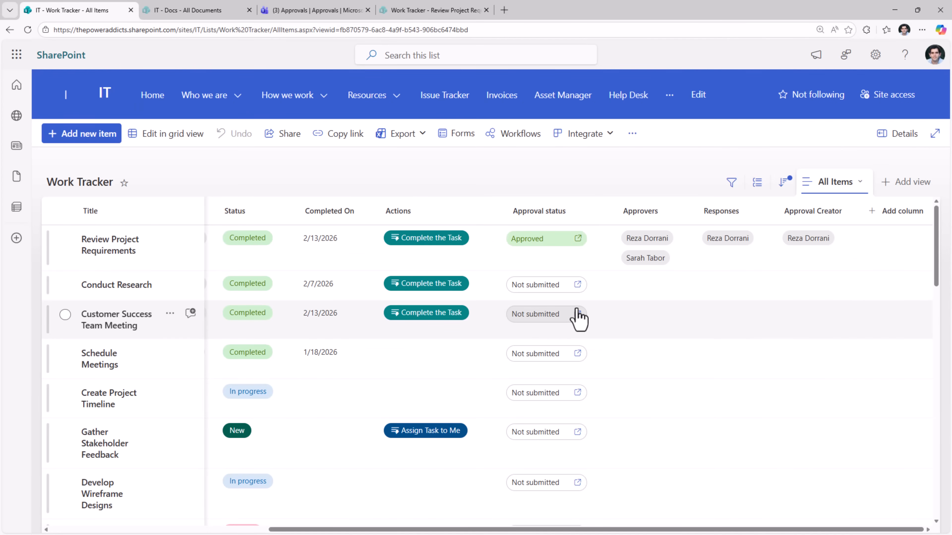
- Submit the approval request for Customer Success Team Meeting to the default approvers and review its approval details
click(578, 314)
click(512, 389)
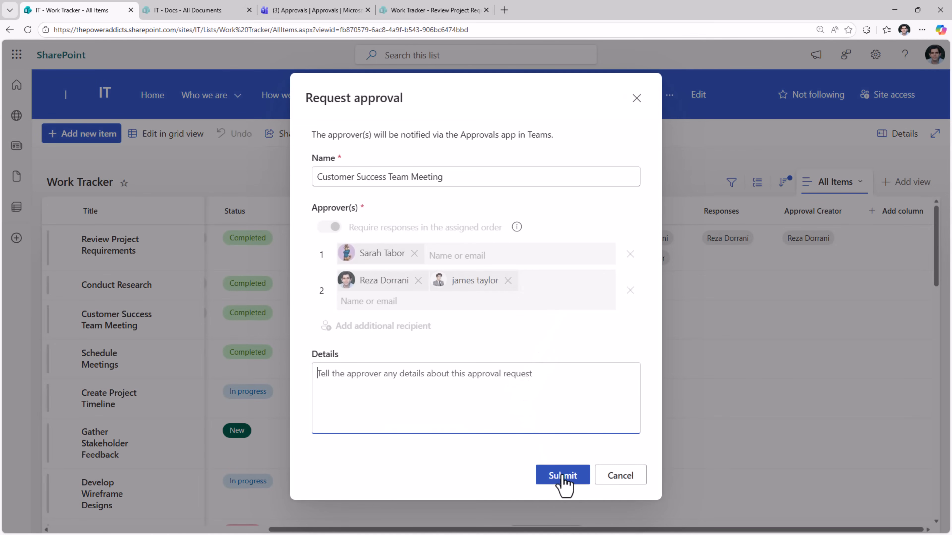
click(562, 477)
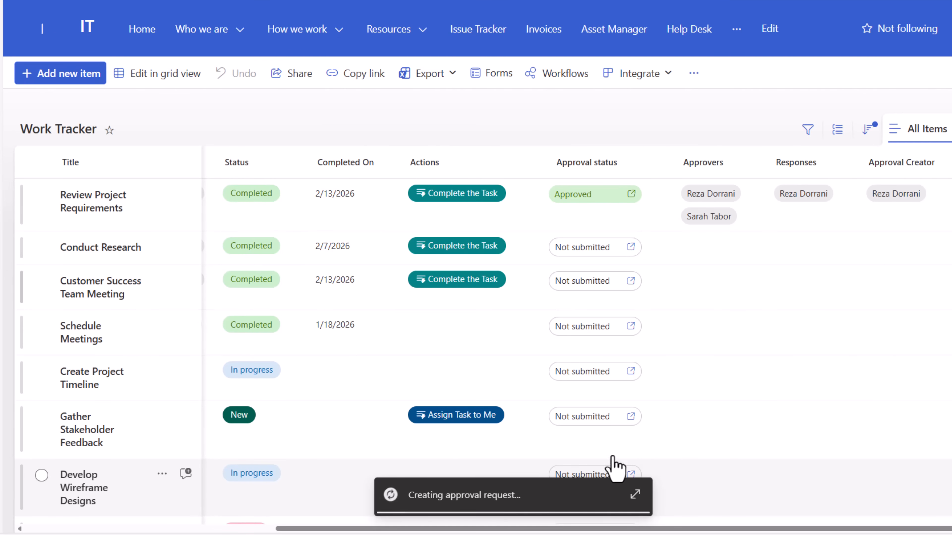
click(585, 292)
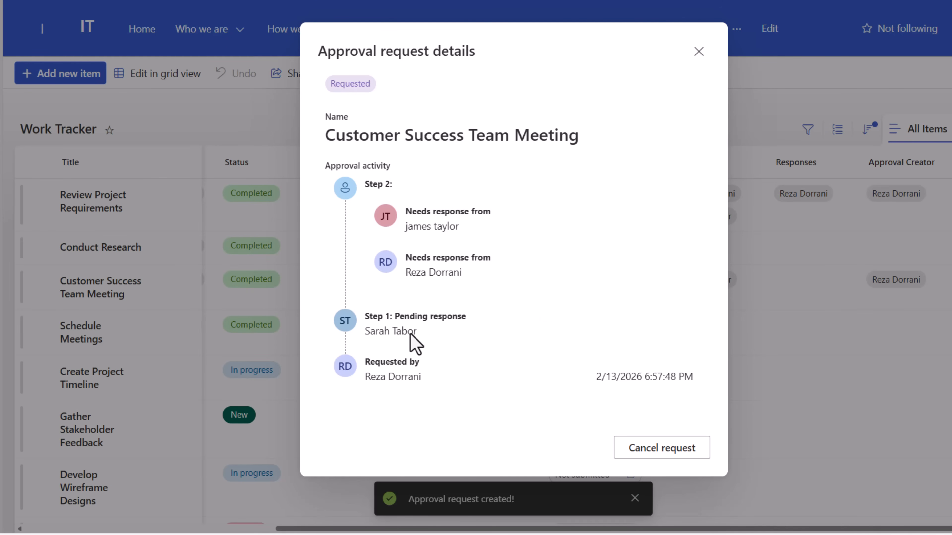
key(Escape)
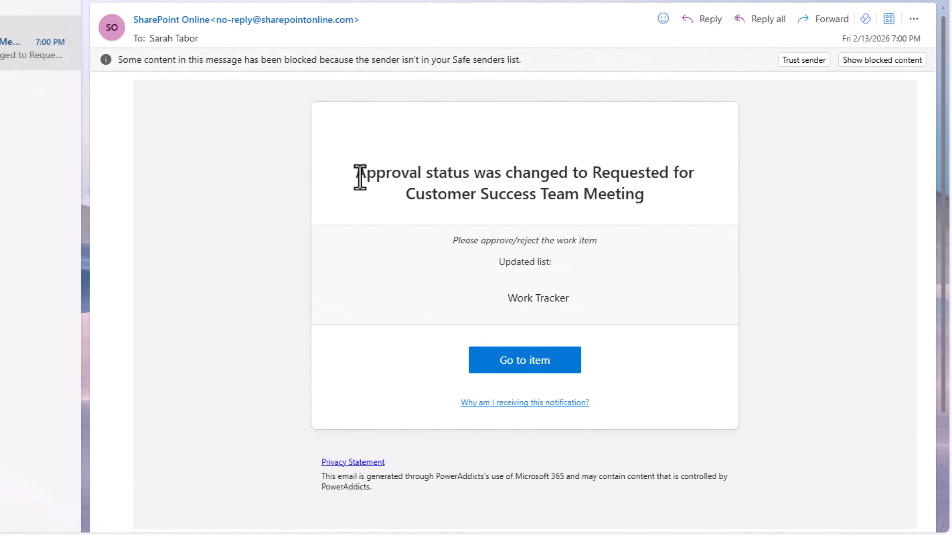
- Read the approval notification email in the first approver's Outlook mailbox and open the Customer Success Team Meeting item from it
drag(356, 174, 708, 182)
click(675, 199)
drag(407, 194, 633, 211)
click(634, 212)
click(542, 371)
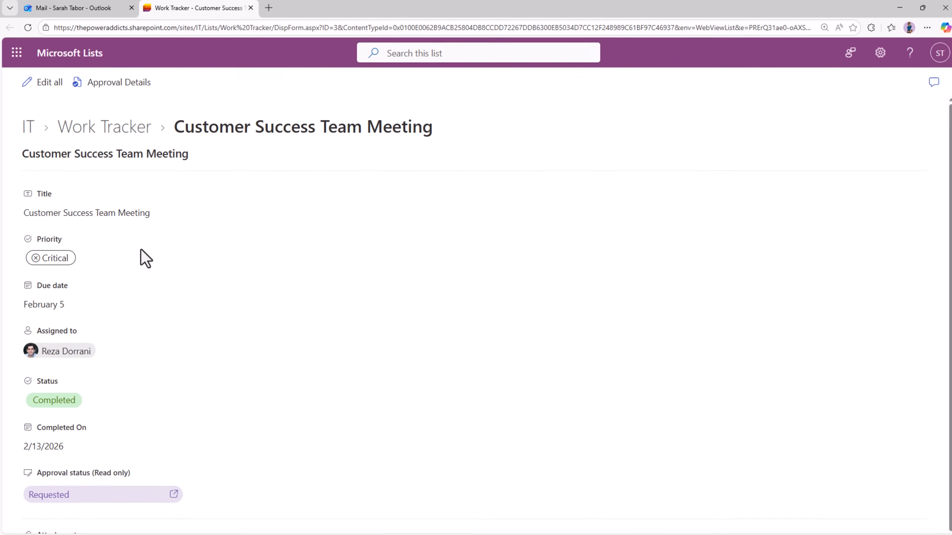
scroll(122, 390, down, 2)
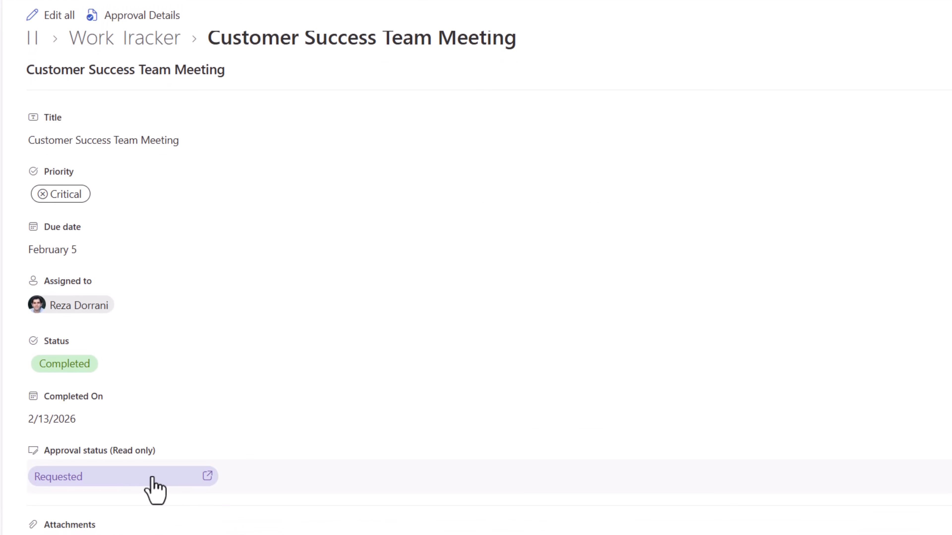
scroll(152, 481, up, 1)
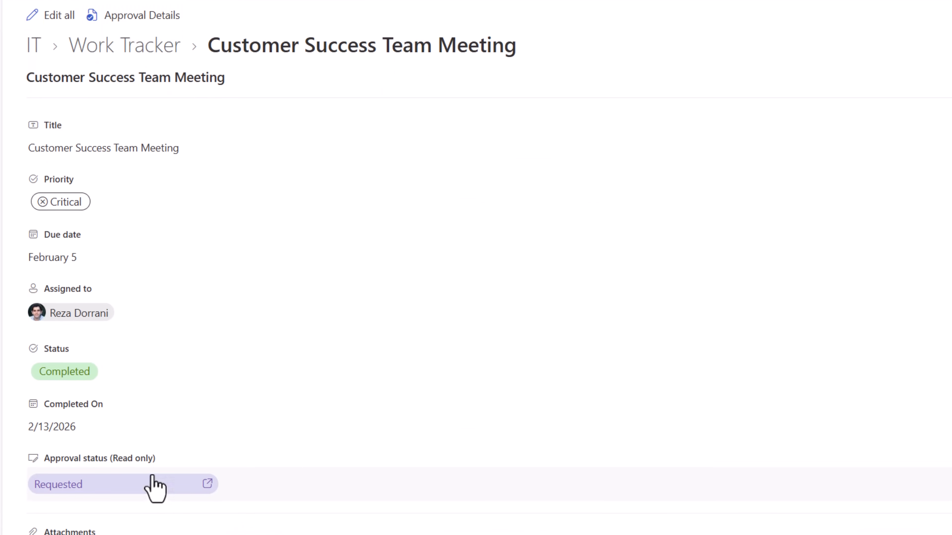
- Approve the Customer Success Team Meeting request as the first approver with the comment "ok", and check its approval details
click(129, 17)
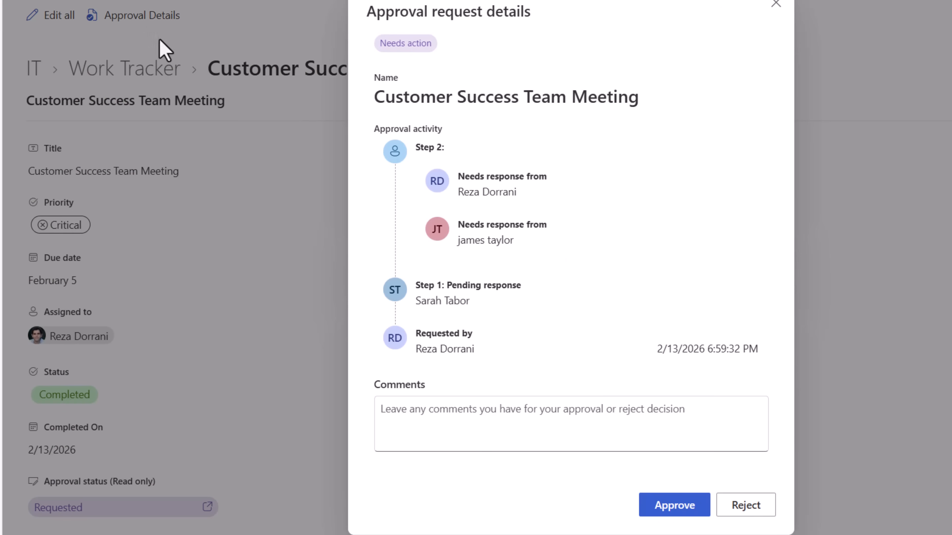
click(456, 436)
text(ok)
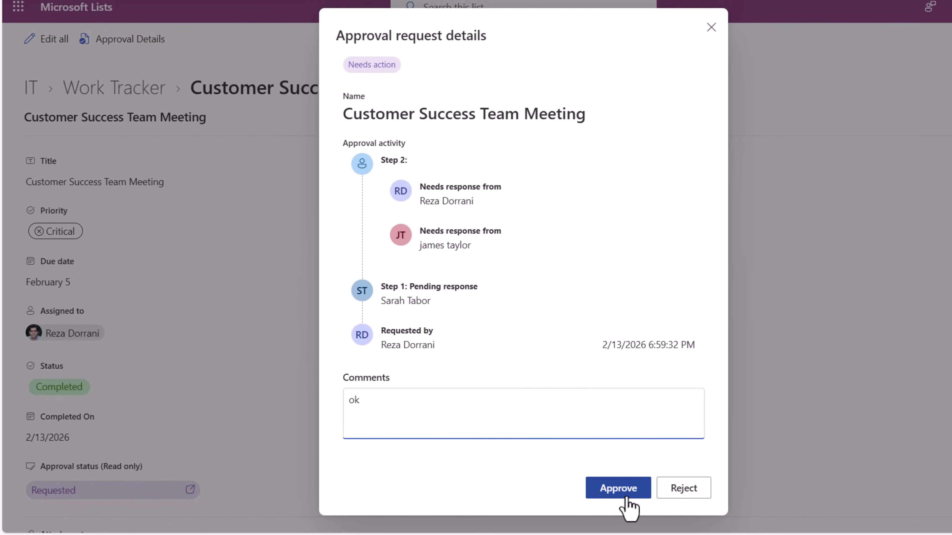
click(622, 493)
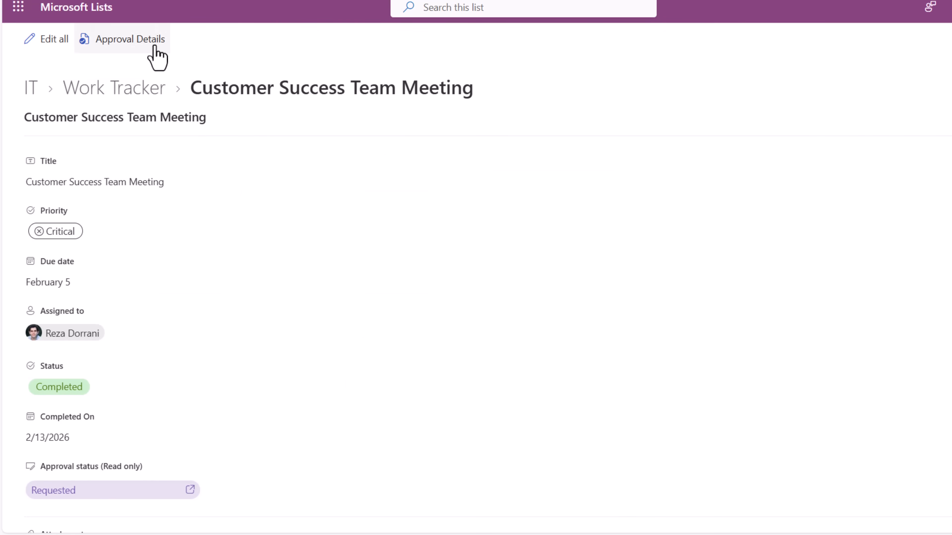
click(157, 58)
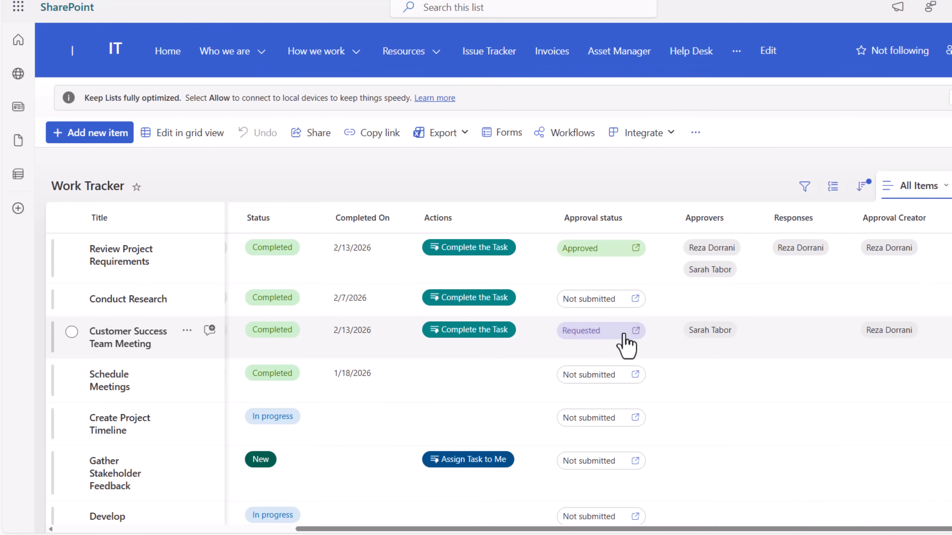
- Reject the Customer Success Team Meeting request as a second-step approver with the comment "no", and review the approval activity
click(626, 345)
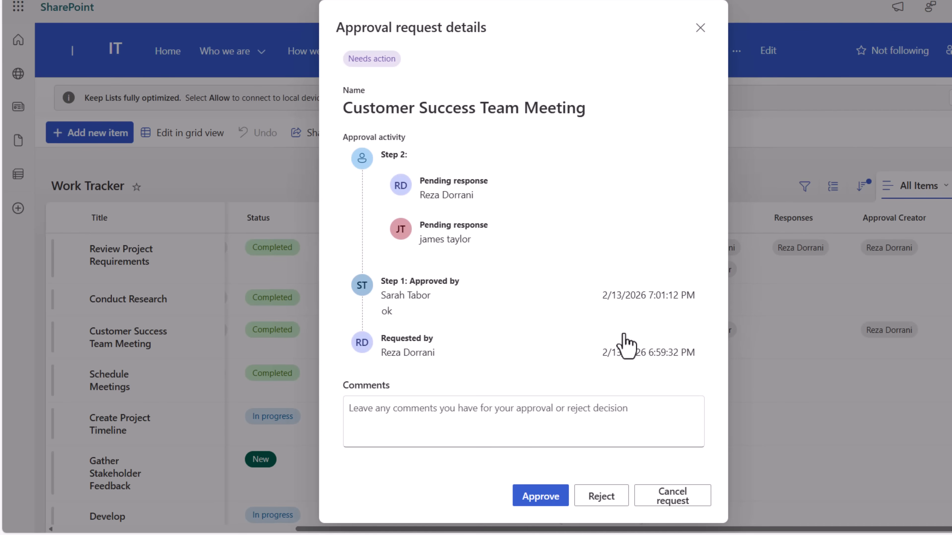
click(453, 402)
text(no)
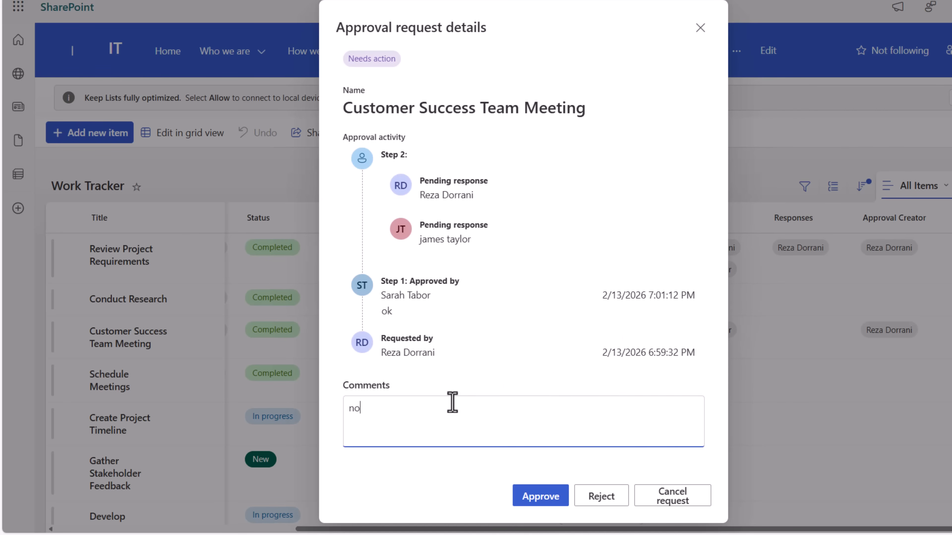
click(595, 499)
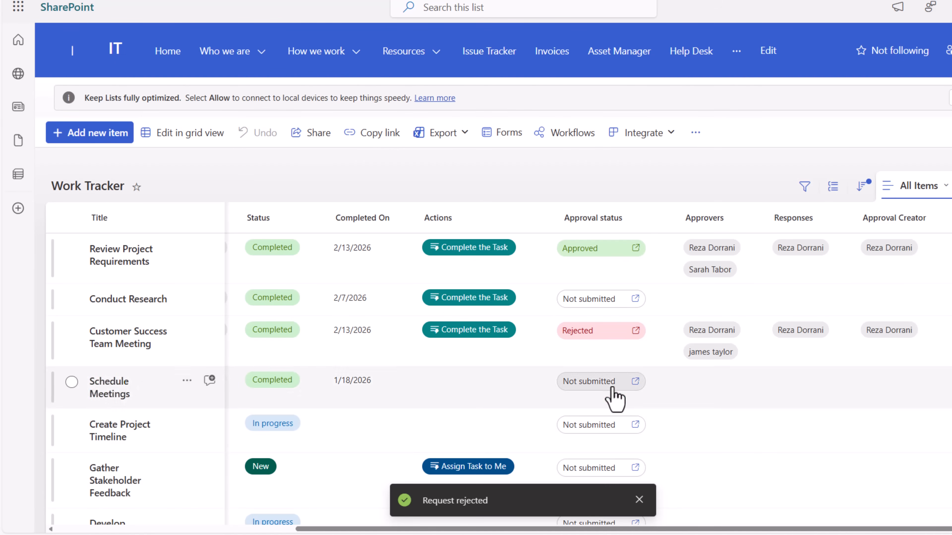
click(606, 331)
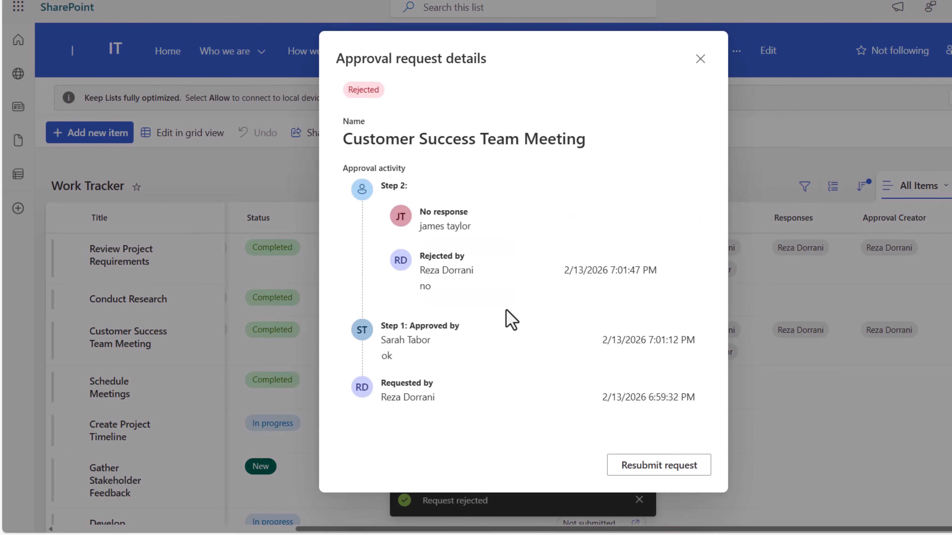
key(Escape)
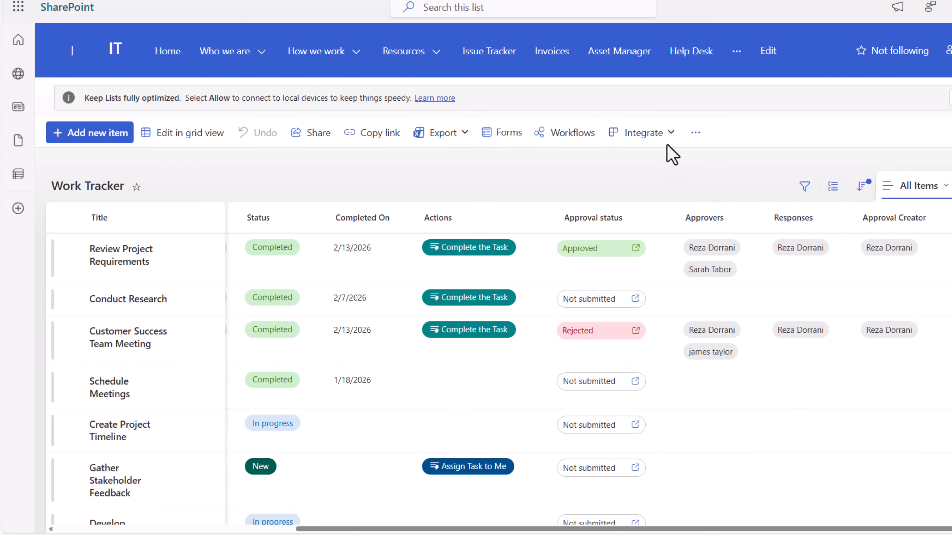
- Start another Work Tracker rule for modified items, with the condition that Approval status changes to Approved
click(664, 134)
click(607, 237)
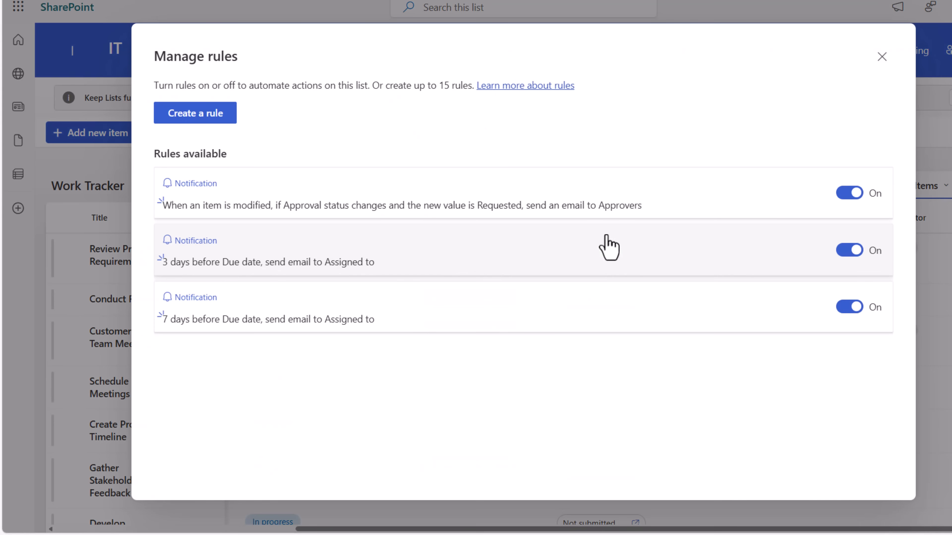
click(196, 116)
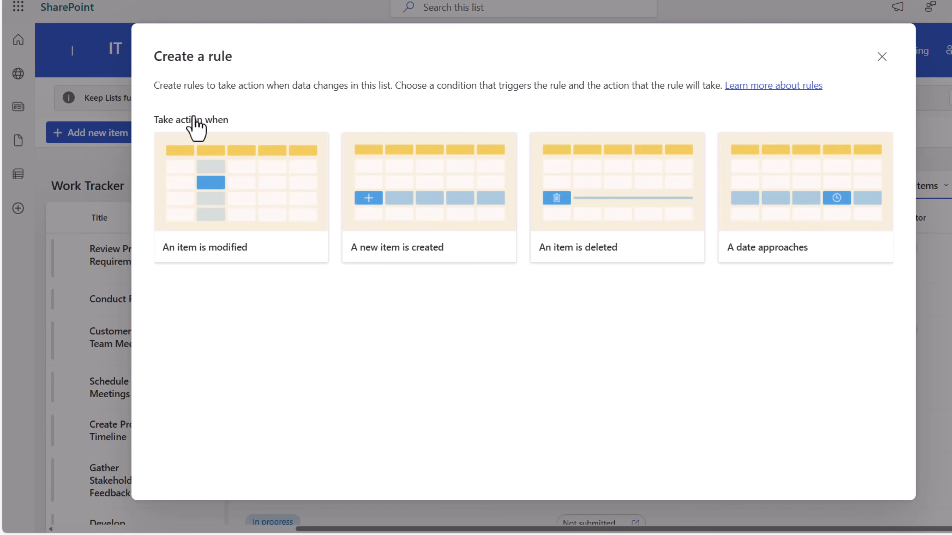
click(270, 230)
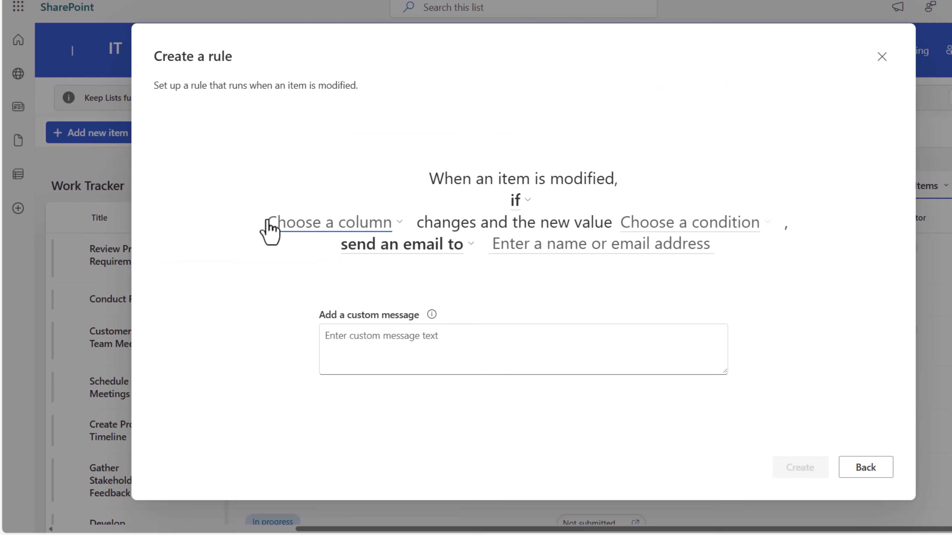
click(330, 224)
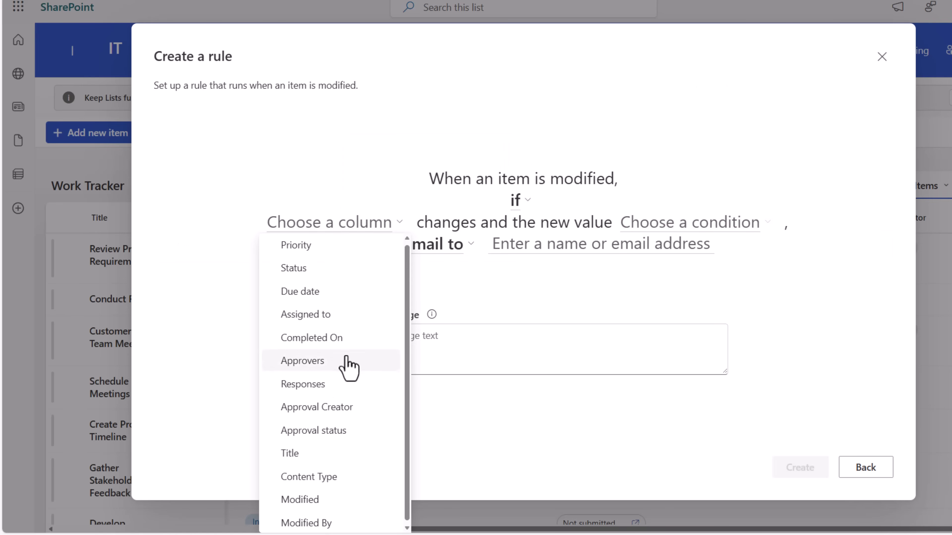
click(336, 433)
click(633, 221)
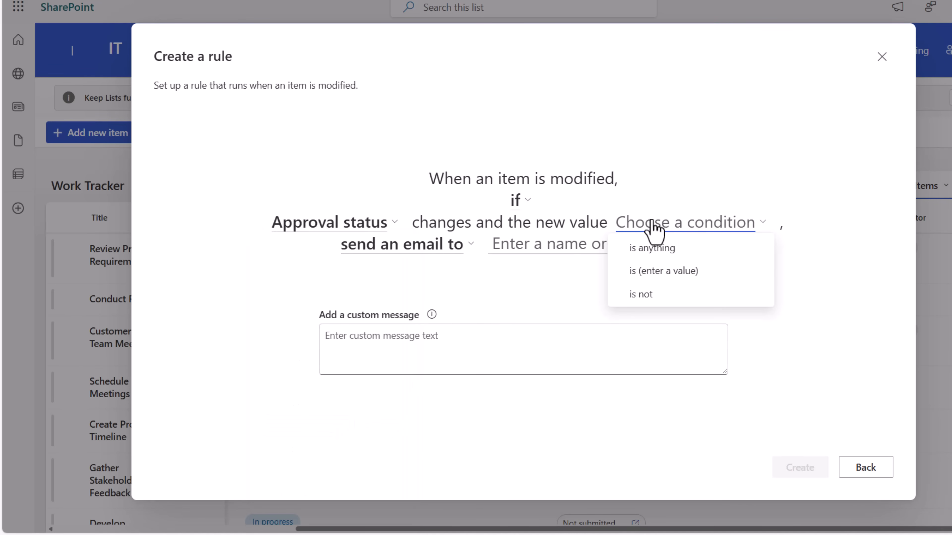
click(653, 278)
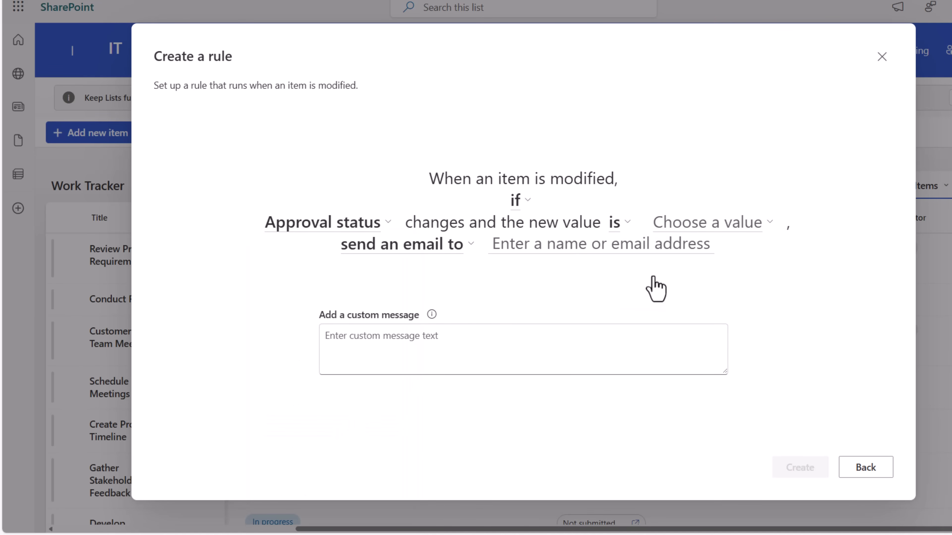
click(691, 229)
click(701, 317)
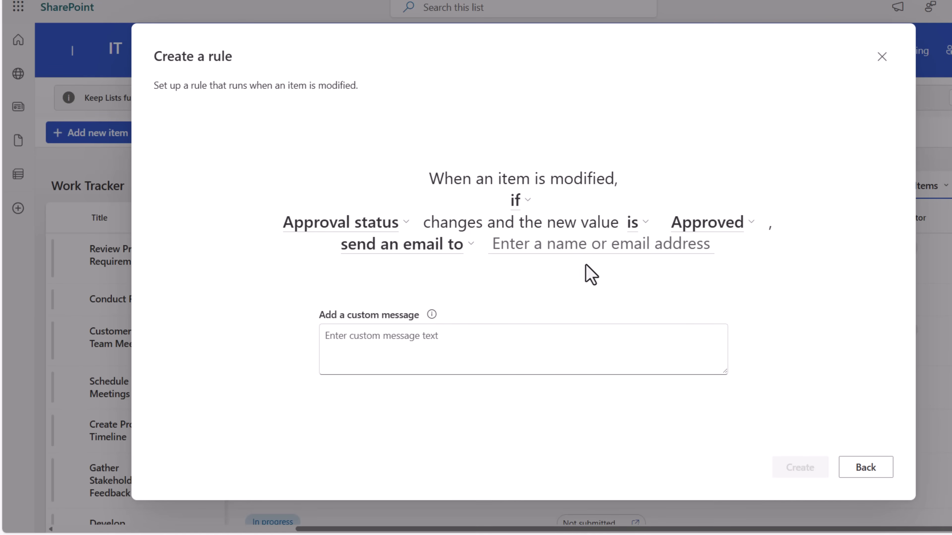
- Send the Approved rule's email to Approval Creator with the message "Your work item has been Approved ✅", and create the rule
click(559, 246)
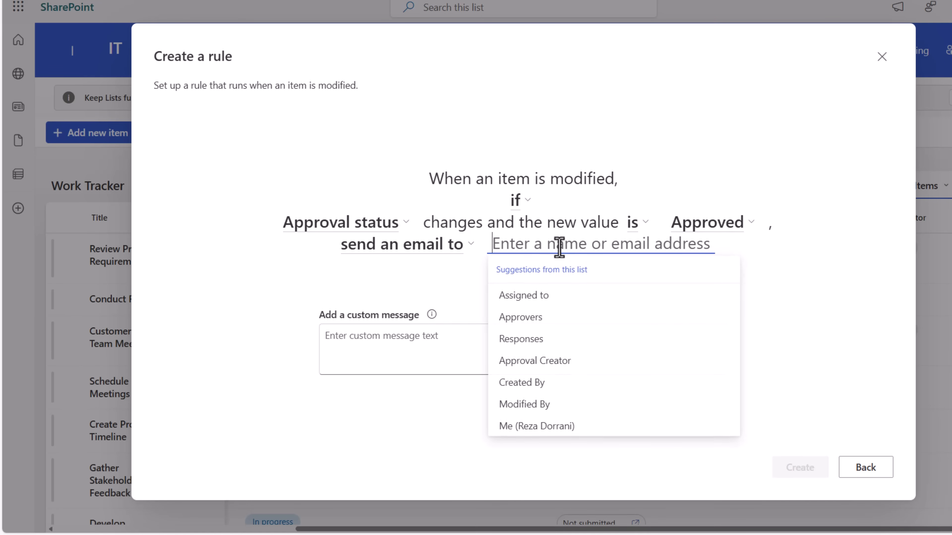
click(557, 362)
click(433, 346)
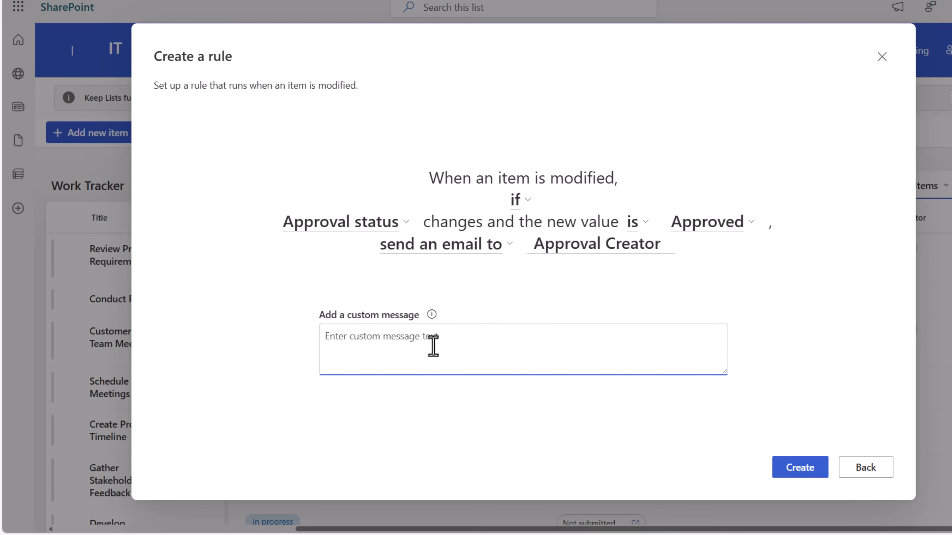
text(Your work item has been Approved ✅)
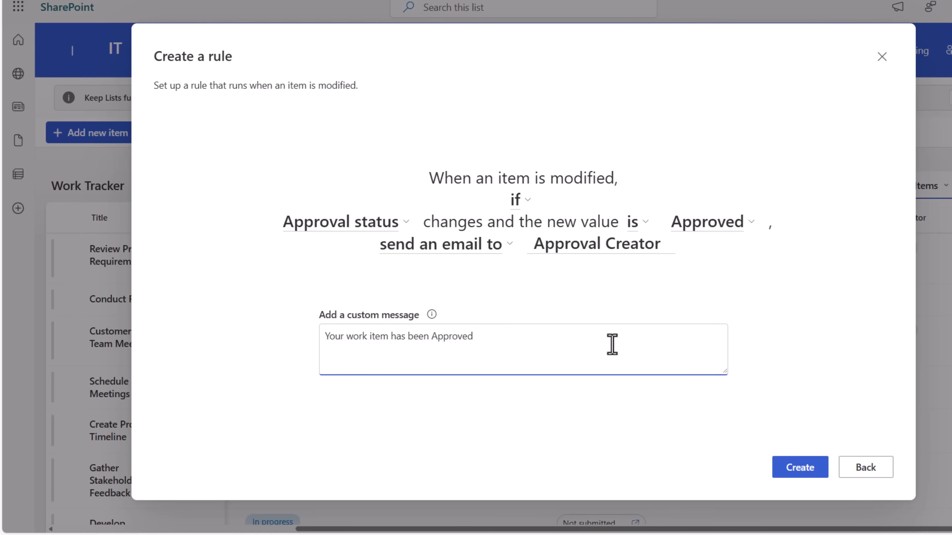
click(820, 471)
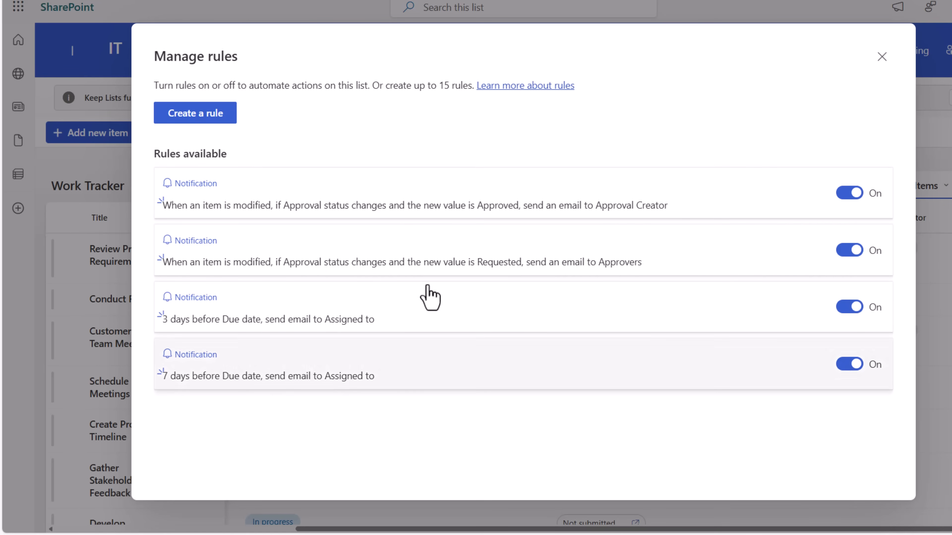
- Create a modified-item rule that emails Approval Creator "Your work item has been Rejected ❌" when Approval status changes to Rejected
click(220, 119)
click(275, 239)
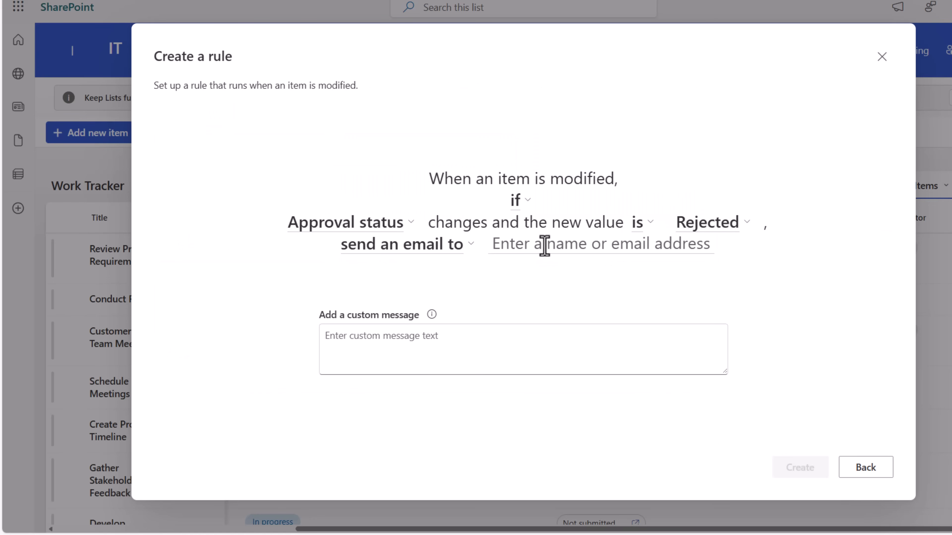
click(544, 245)
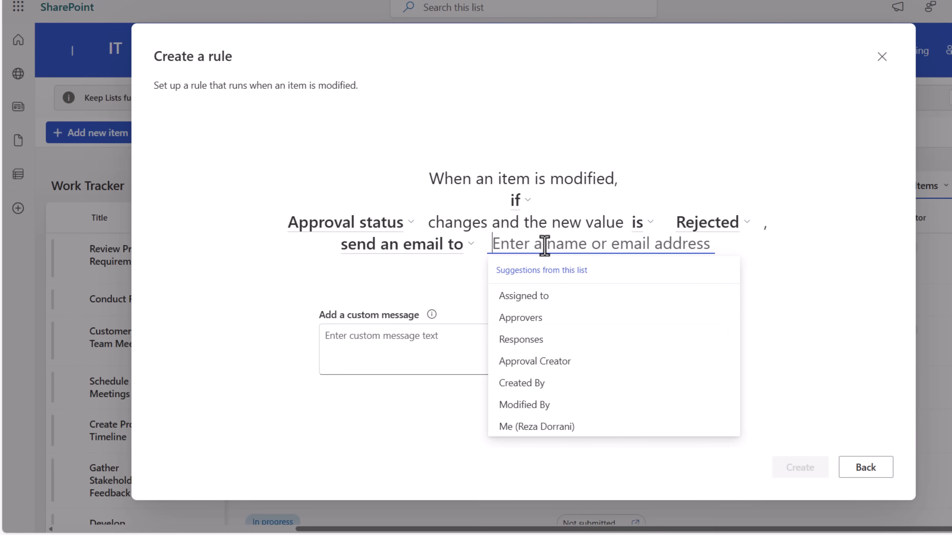
click(550, 363)
click(403, 353)
text(Your work item has been Rejected ❌)
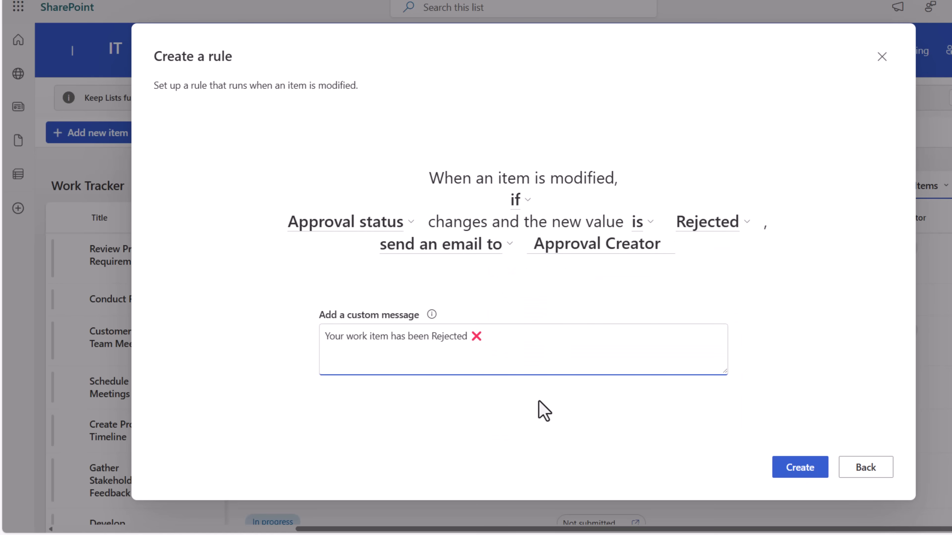
click(539, 402)
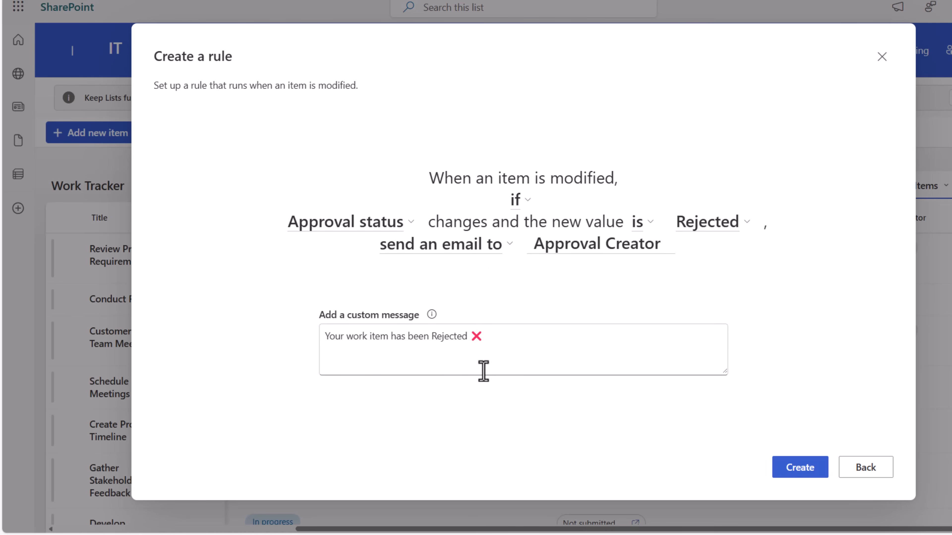
click(798, 471)
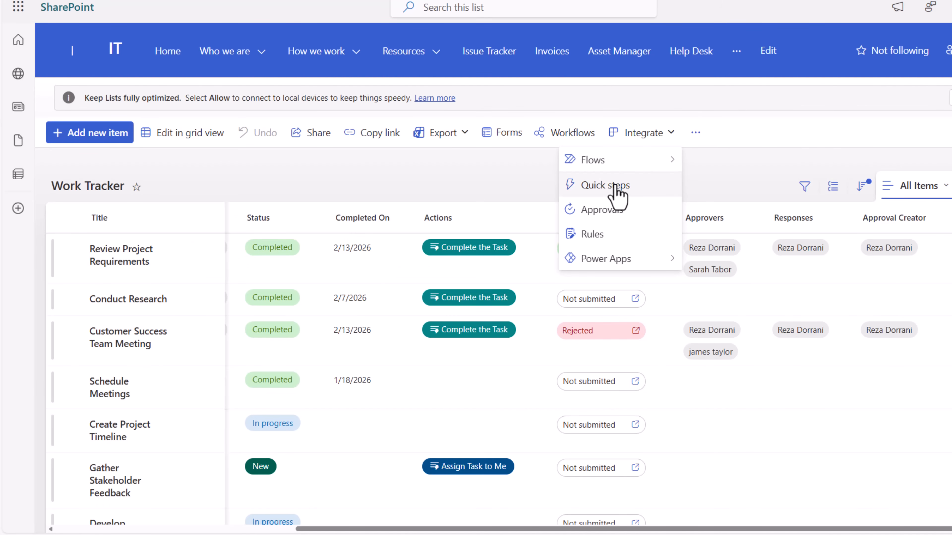
- Start a draft-an-email quick step to Approvers, named "Send an email to Approvers", with the subject "Please review the work item"
click(617, 193)
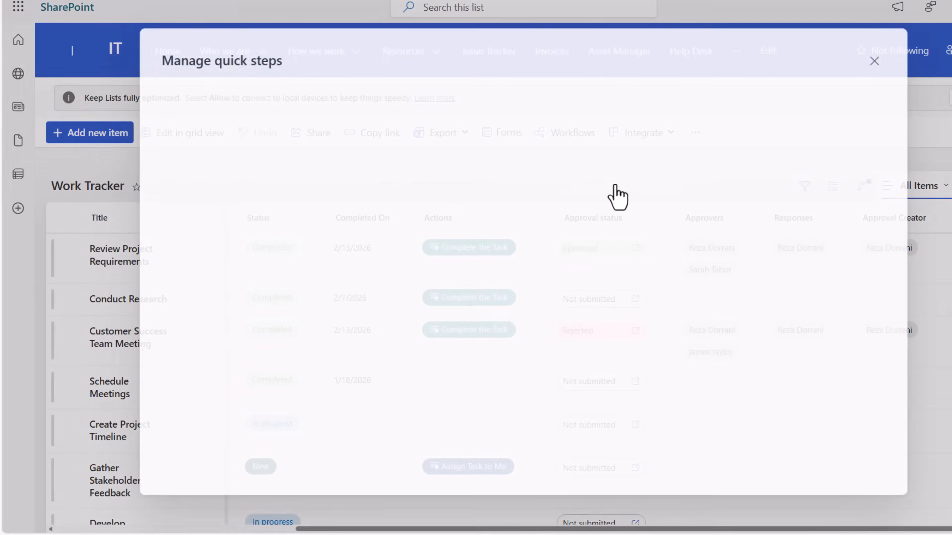
click(213, 116)
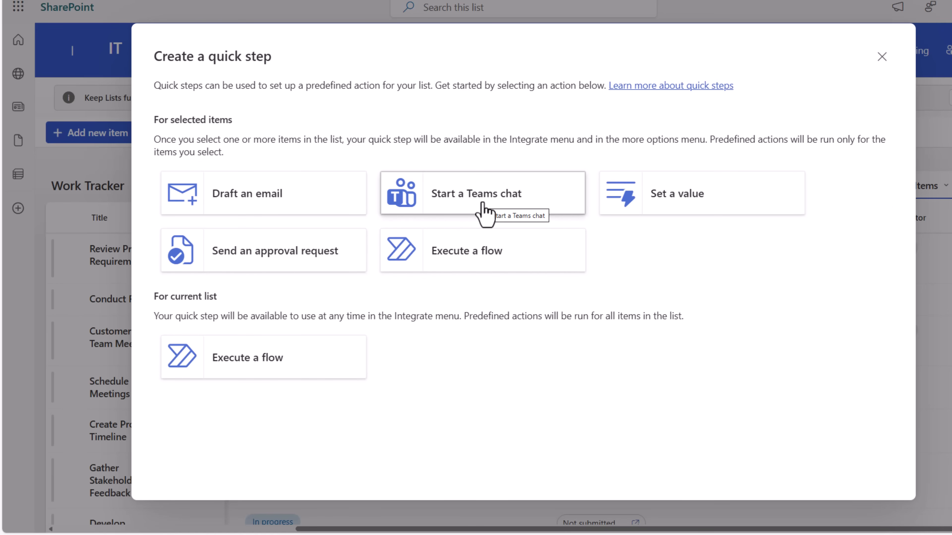
click(252, 205)
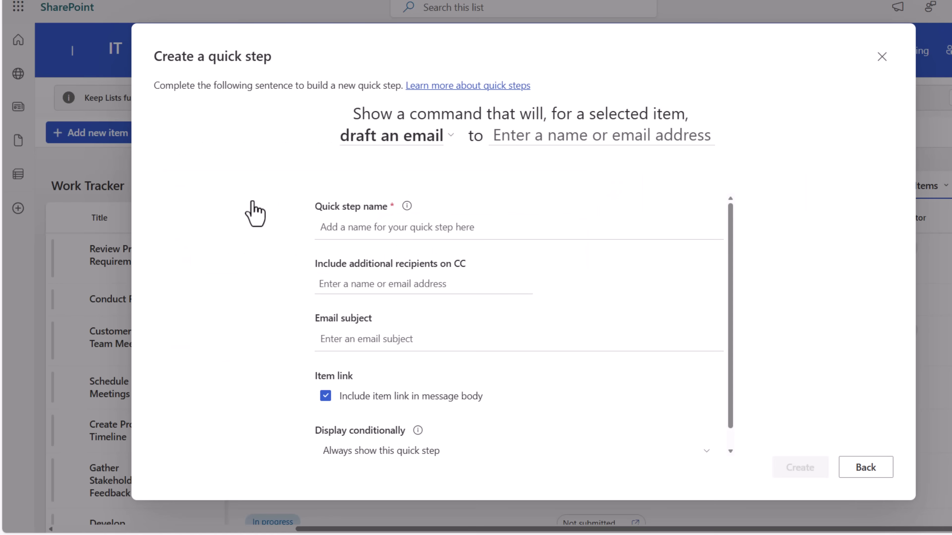
click(516, 234)
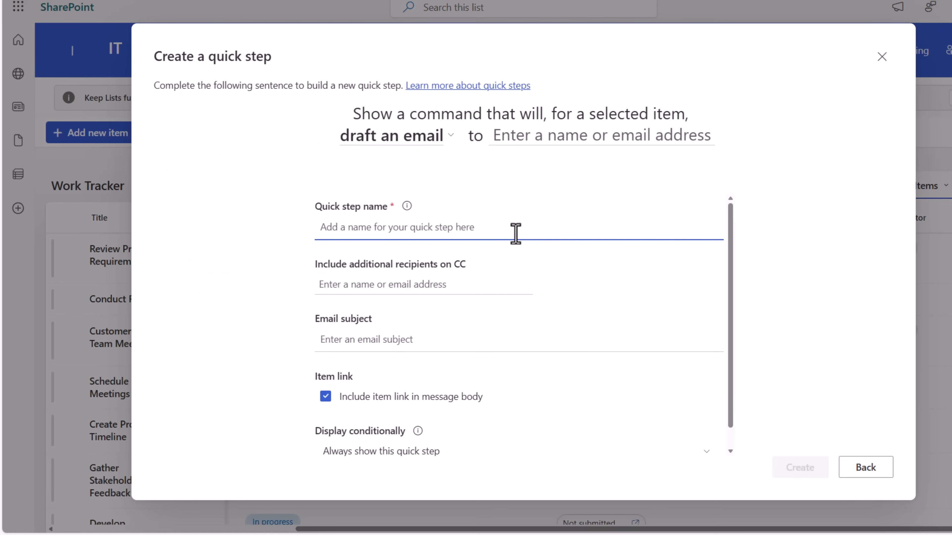
click(506, 142)
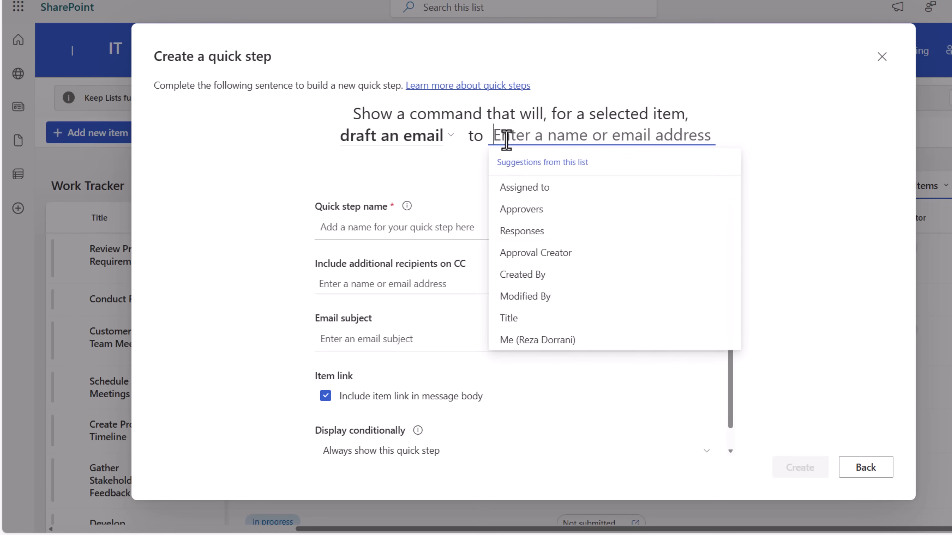
click(519, 209)
click(392, 230)
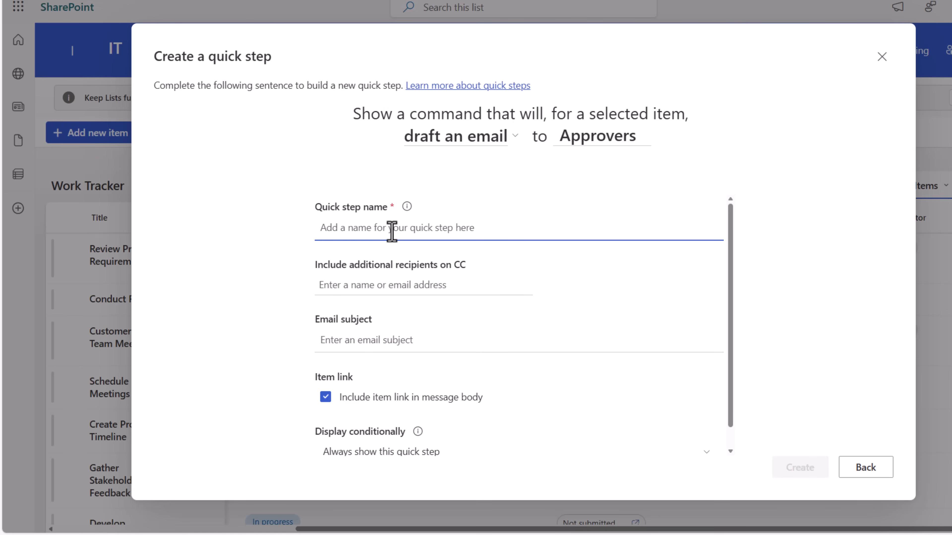
text(Send an email to Approvers)
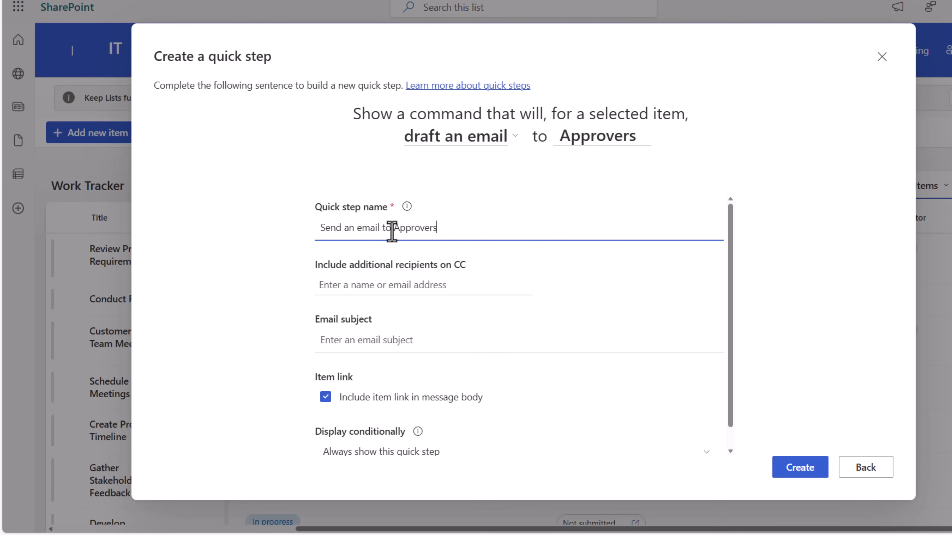
click(364, 343)
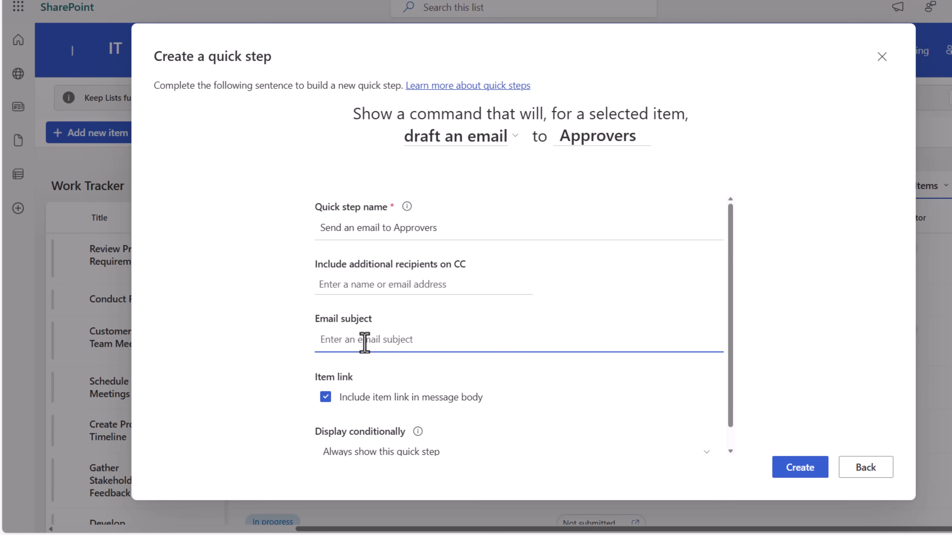
text(Please review the work item)
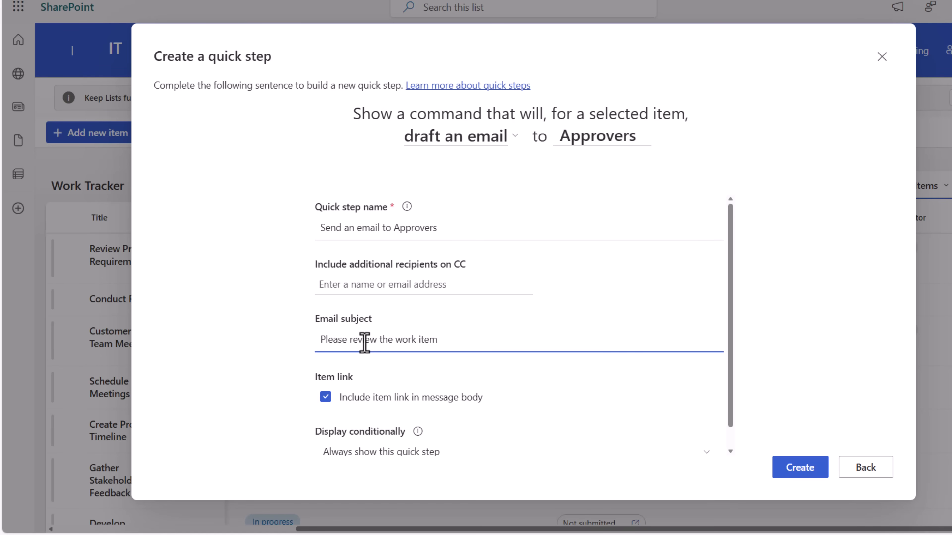
- Show the email quick step only if Approval status is Requested, and create it
scroll(363, 341, down, 1)
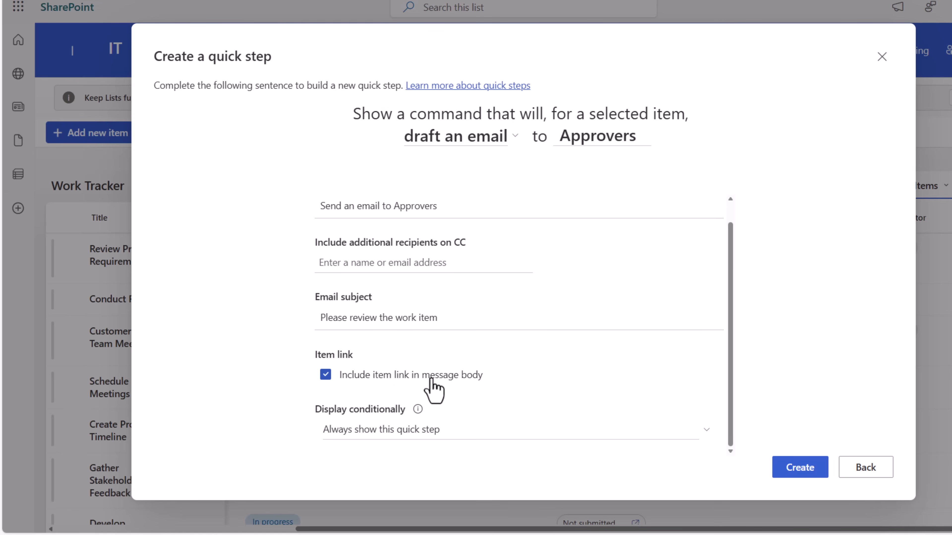
click(435, 428)
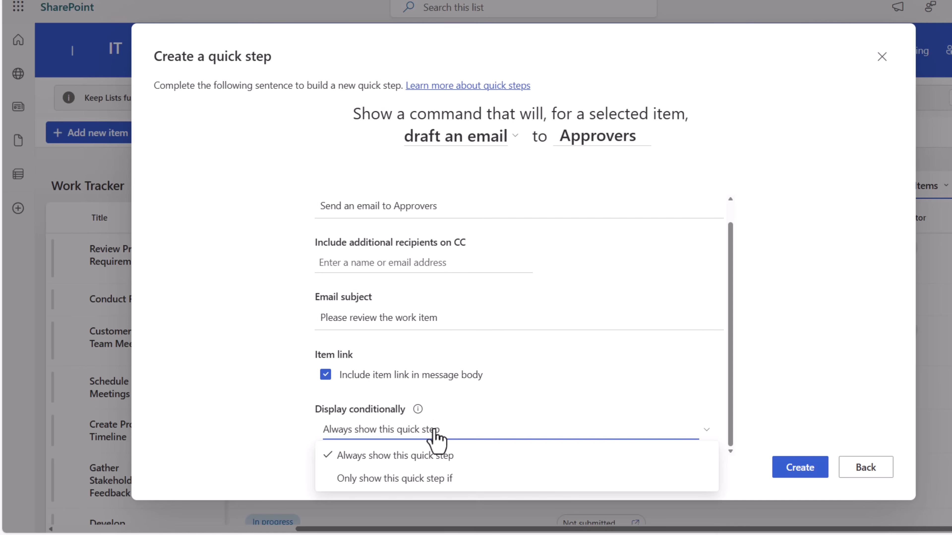
click(433, 481)
scroll(533, 326, down, 1)
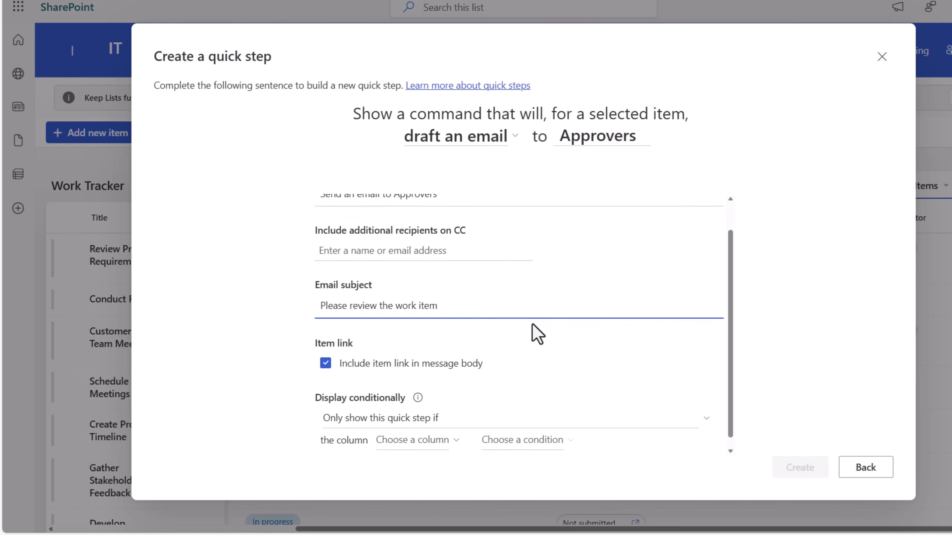
click(444, 438)
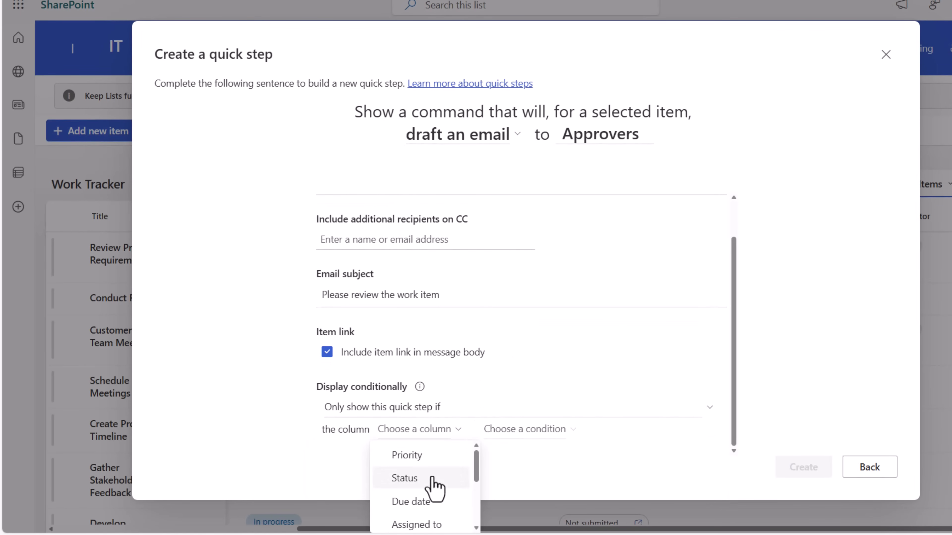
scroll(438, 487, down, 3)
click(443, 522)
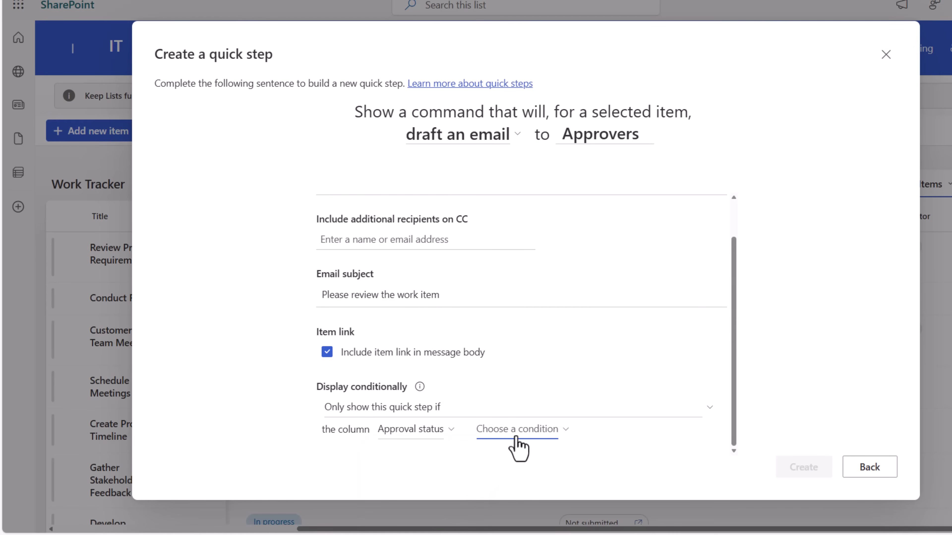
click(519, 431)
click(516, 450)
click(576, 431)
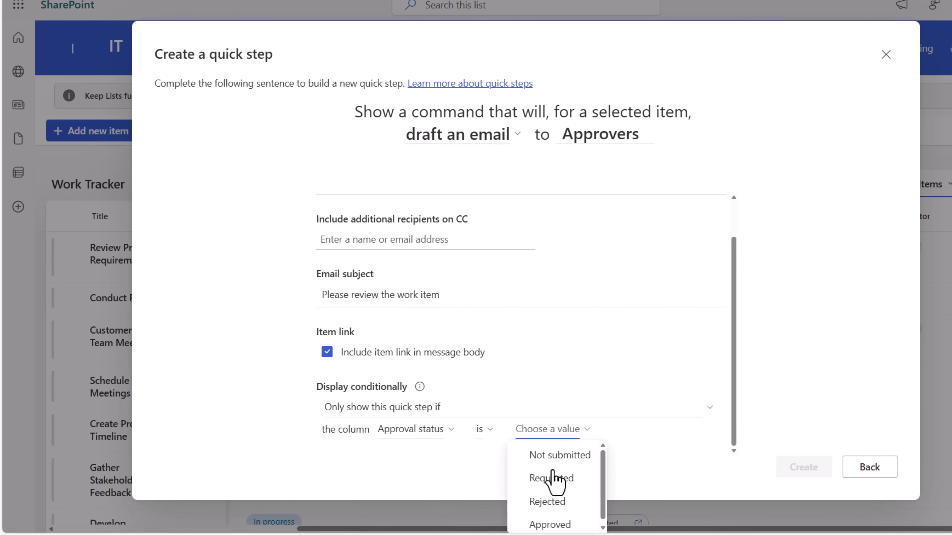
click(552, 474)
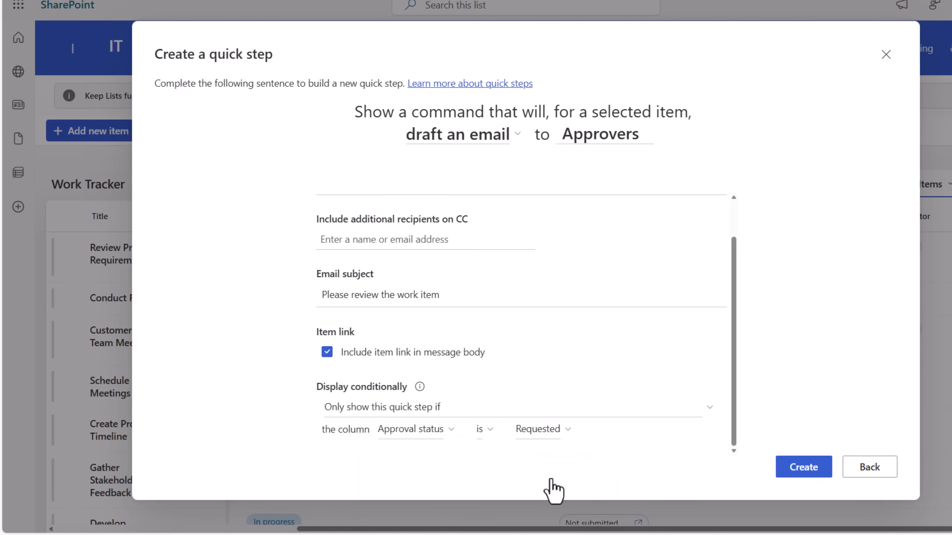
click(803, 472)
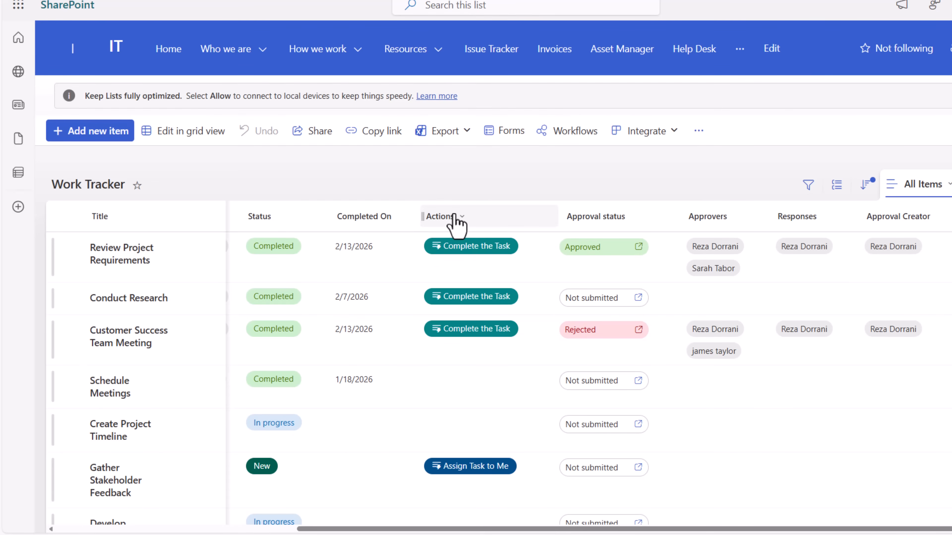
- Add the Send an email to Approvers quick step to the Actions column with a dark gold fill, and save the column
click(454, 217)
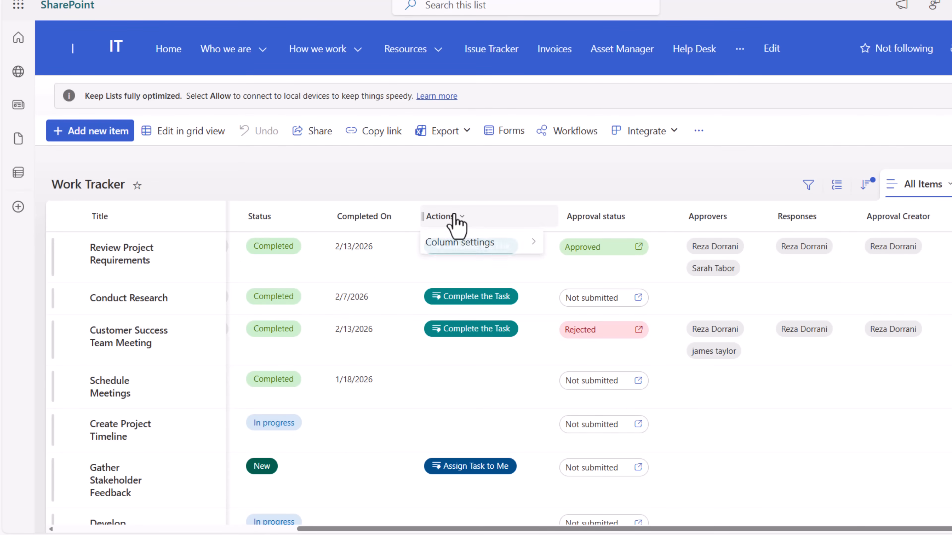
mouse_move(471, 247)
click(554, 245)
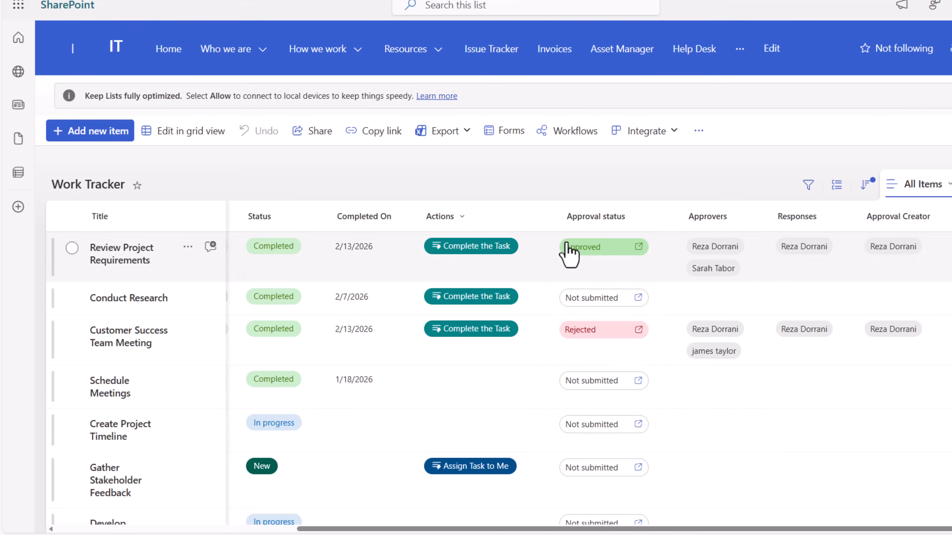
click(810, 386)
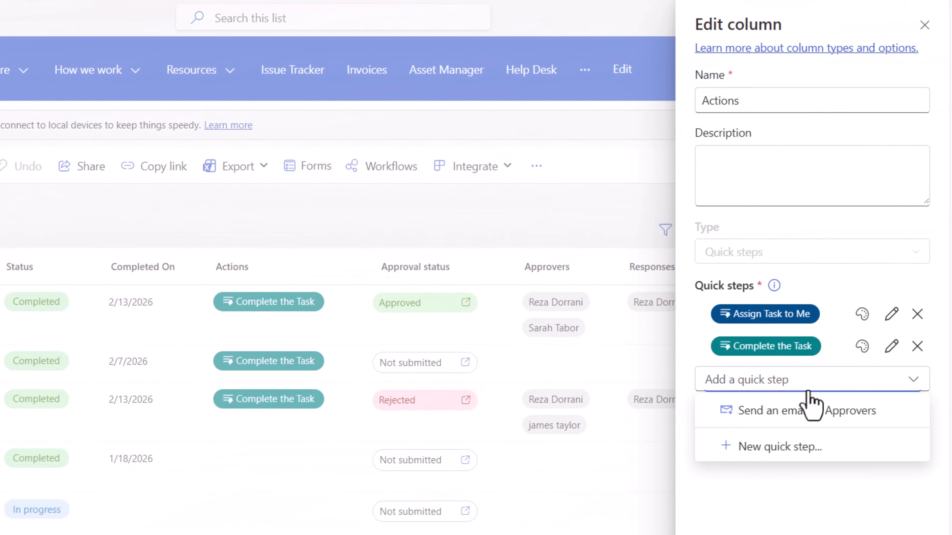
click(814, 411)
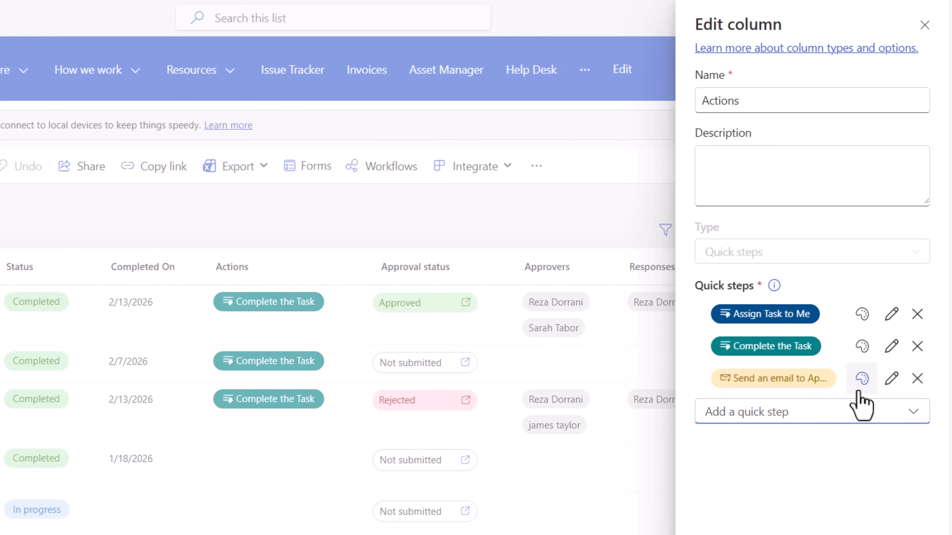
click(862, 378)
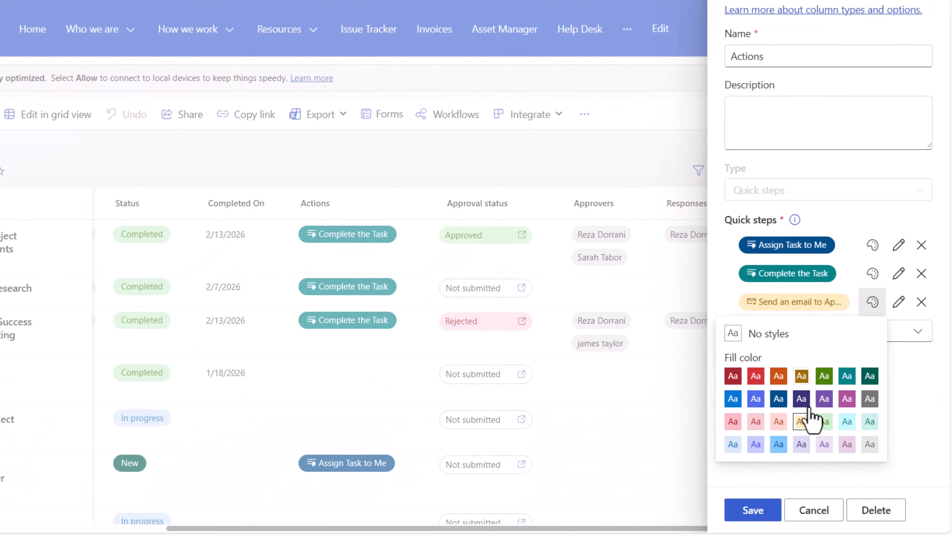
click(810, 413)
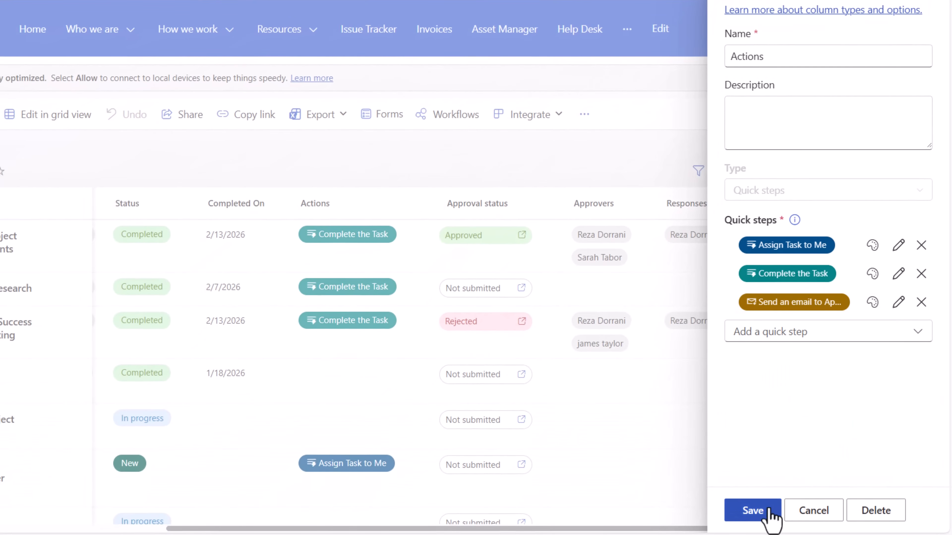
click(761, 514)
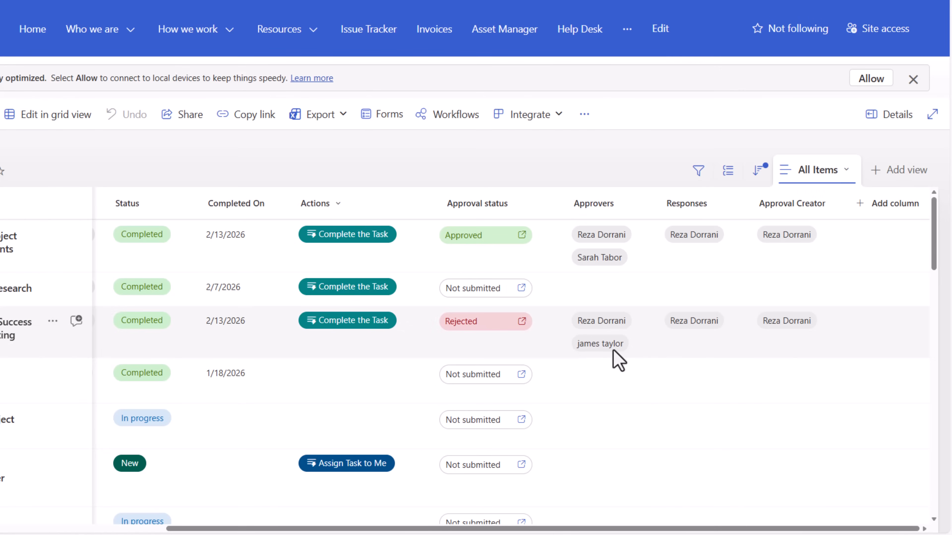
- Submit approval requests for Conduct Research and Schedule Meetings, and open the email draft to approvers from Conduct Research
click(484, 291)
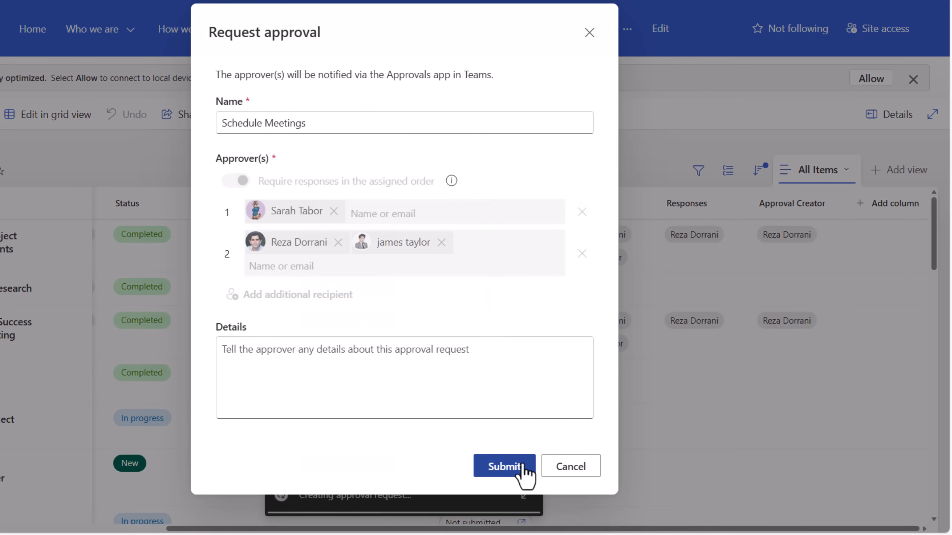
click(523, 472)
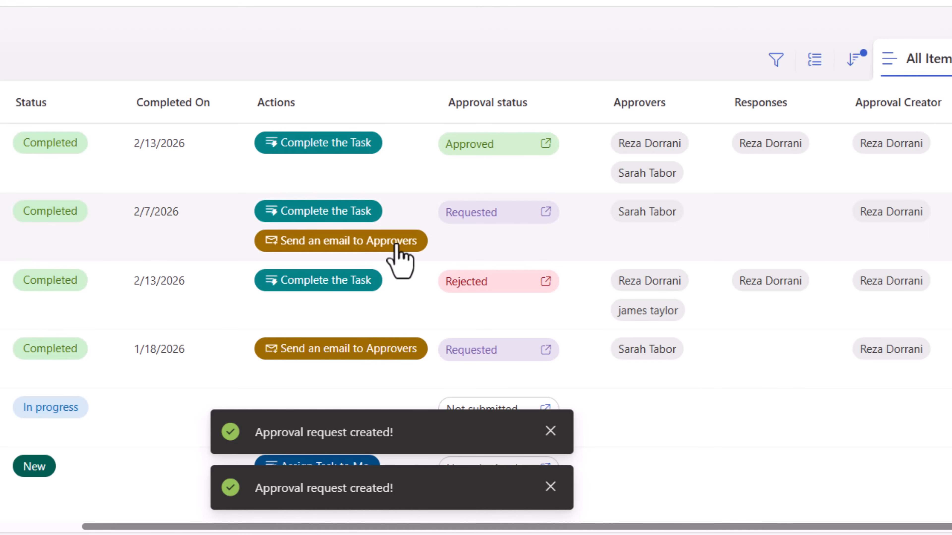
click(395, 244)
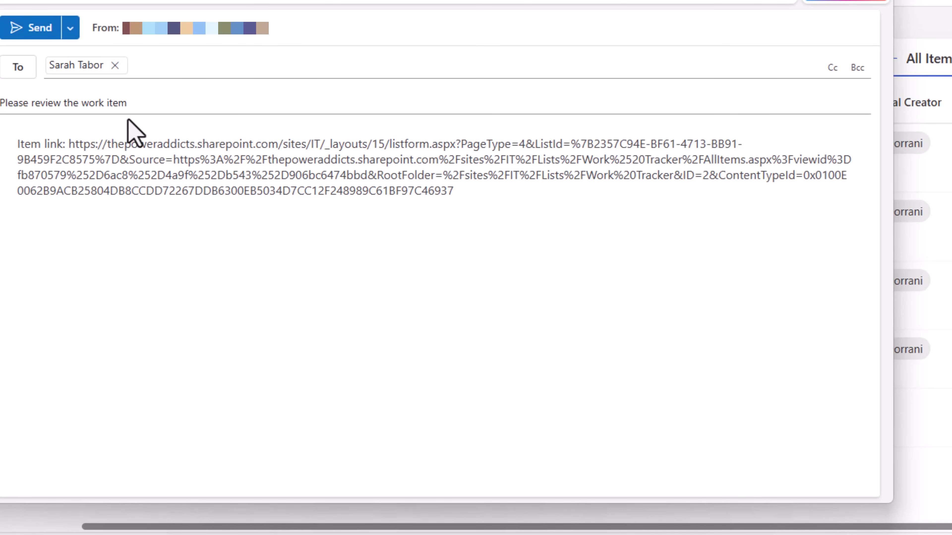
click(476, 202)
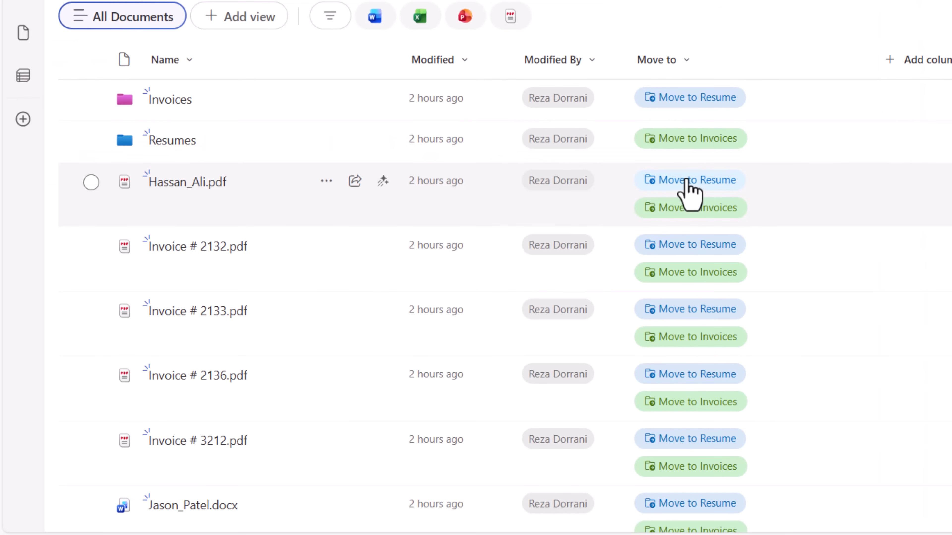
- In the document library, move the first resume PDF to Resumes and invoices 2133, 2136 and 3212 to Invoices using the row actions
click(686, 181)
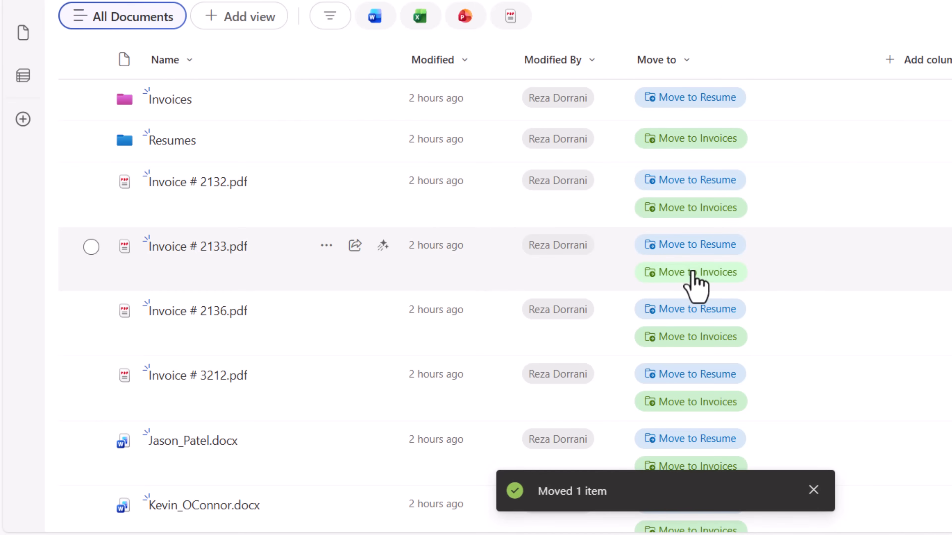
click(682, 338)
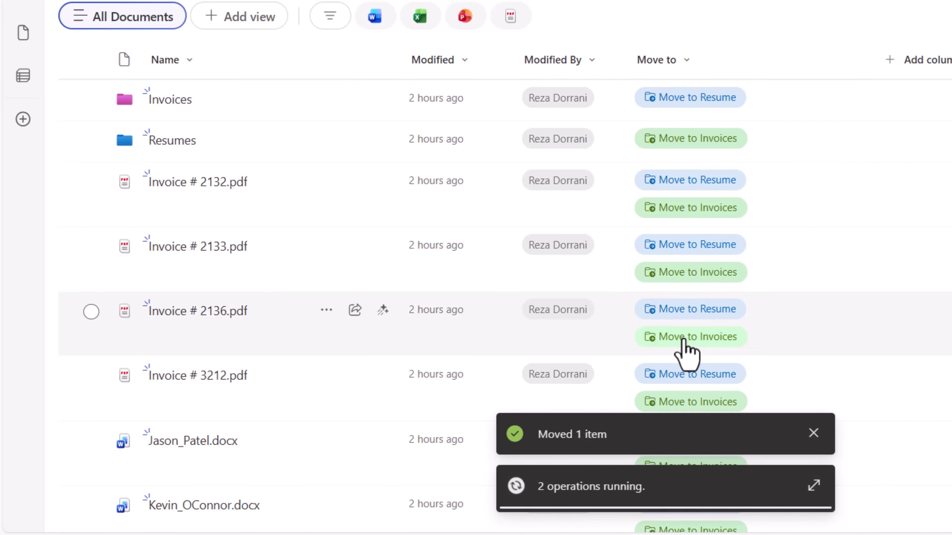
click(682, 405)
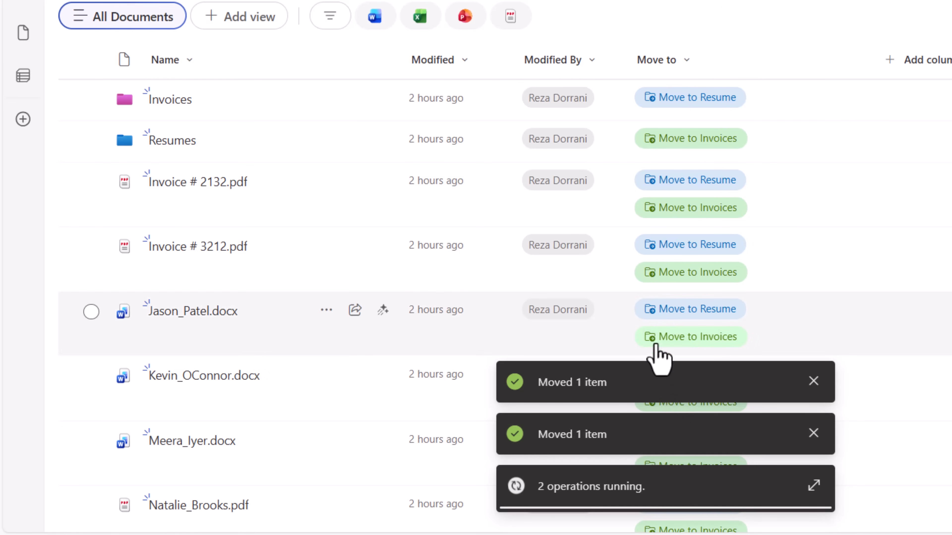